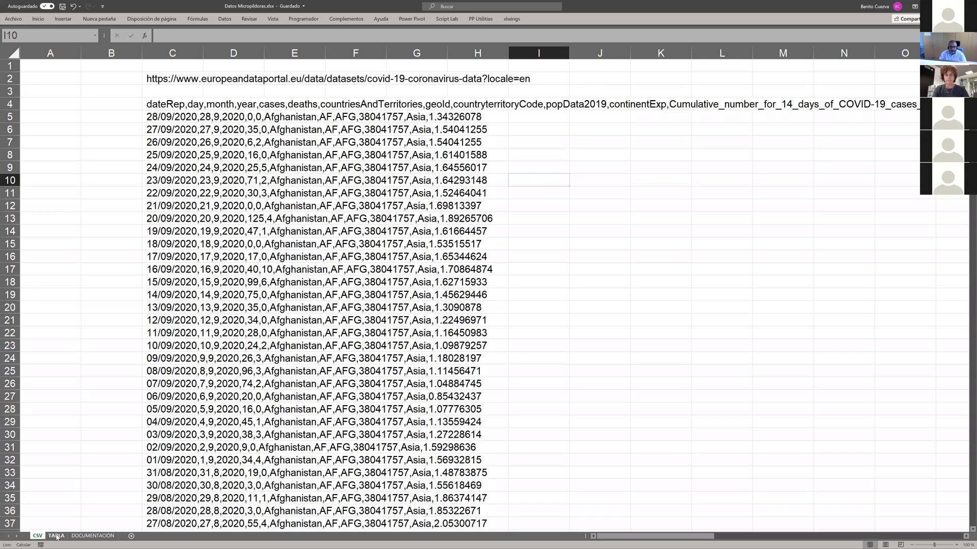
# Step: Switch to the TABLA worksheet and make cell A1 the active cell
pyautogui.click(56, 537)
pyautogui.scroll(-1, 351, 352)
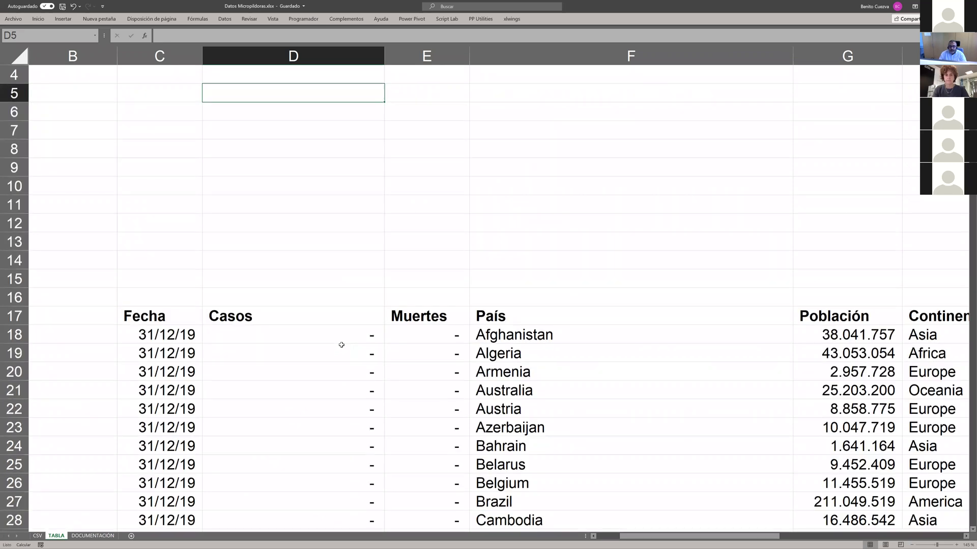
pyautogui.scroll(1, 341, 345)
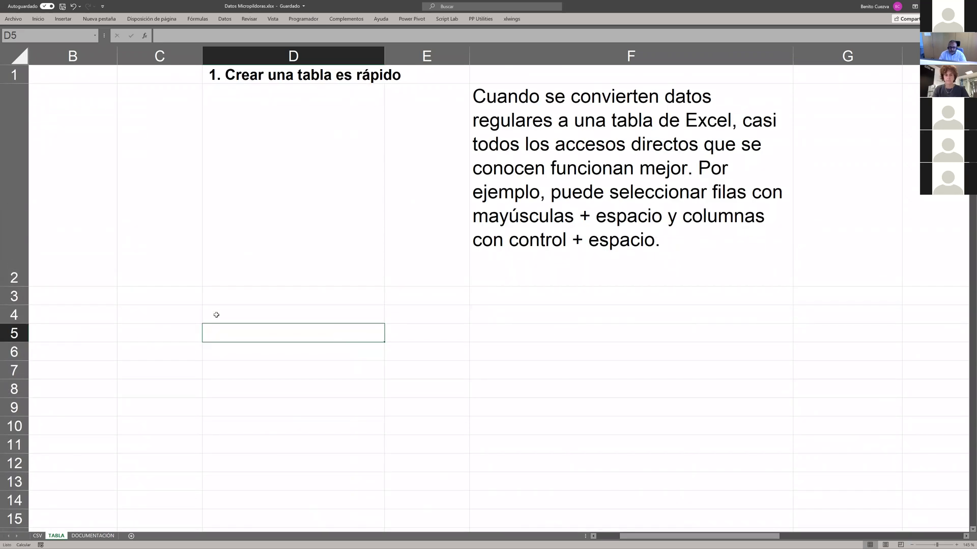
pyautogui.press('Left')
pyautogui.press('Left')
pyautogui.press('Left')
pyautogui.press('Up')
pyautogui.press('Up')
pyautogui.press('Up')
pyautogui.press('Up')
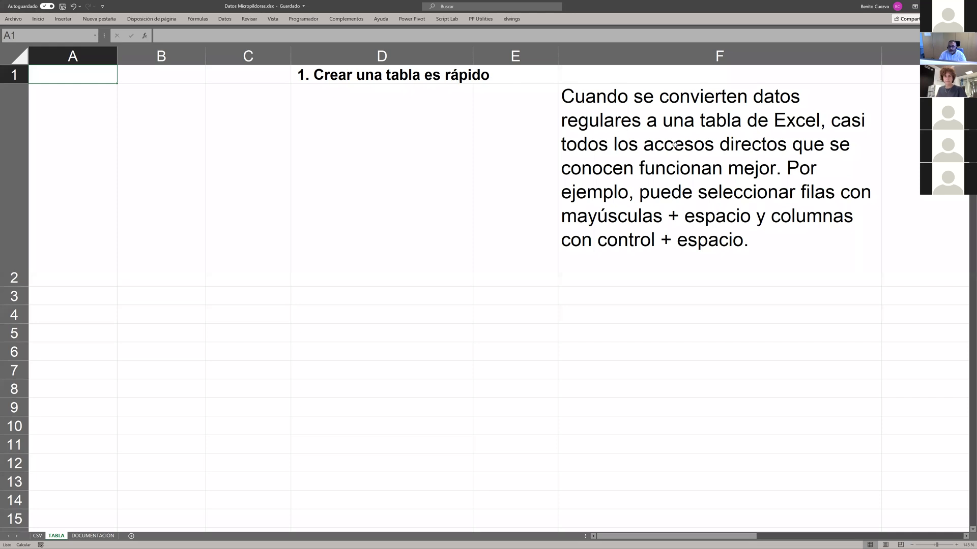
# Step: Examine the Fecha, Casos, Muertes and País columns of the data range that starts in row 17
pyautogui.scroll(-3, 533, 299)
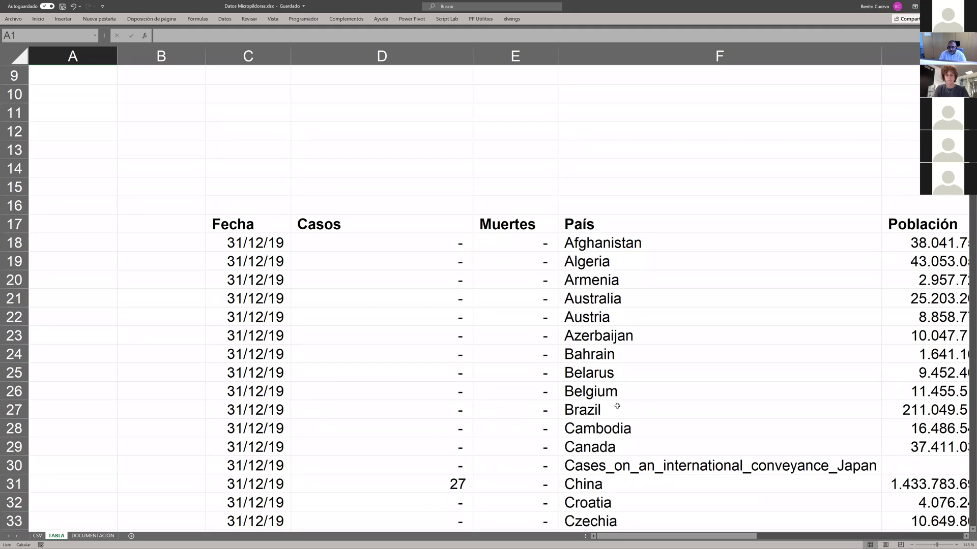
pyautogui.moveTo(749, 537); pyautogui.dragTo(713, 539)
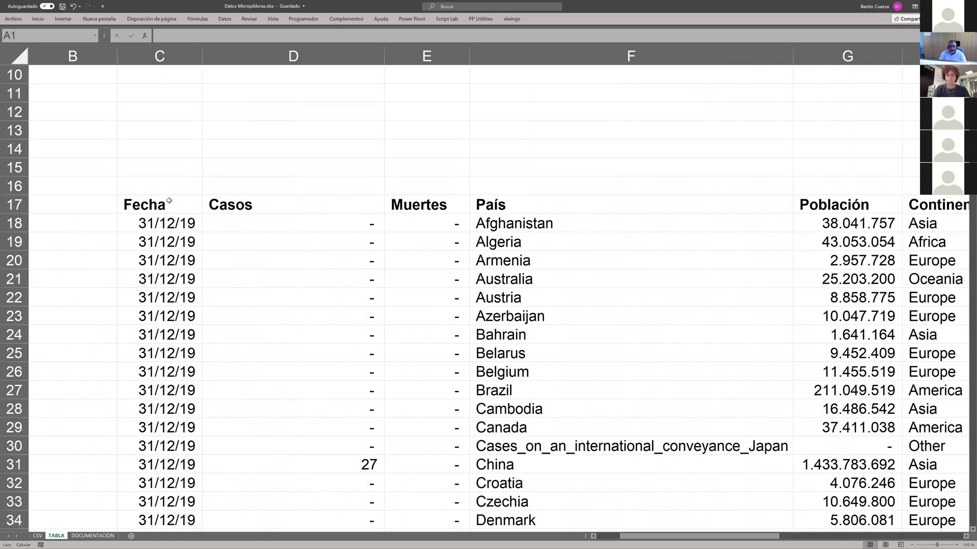
pyautogui.click(154, 226)
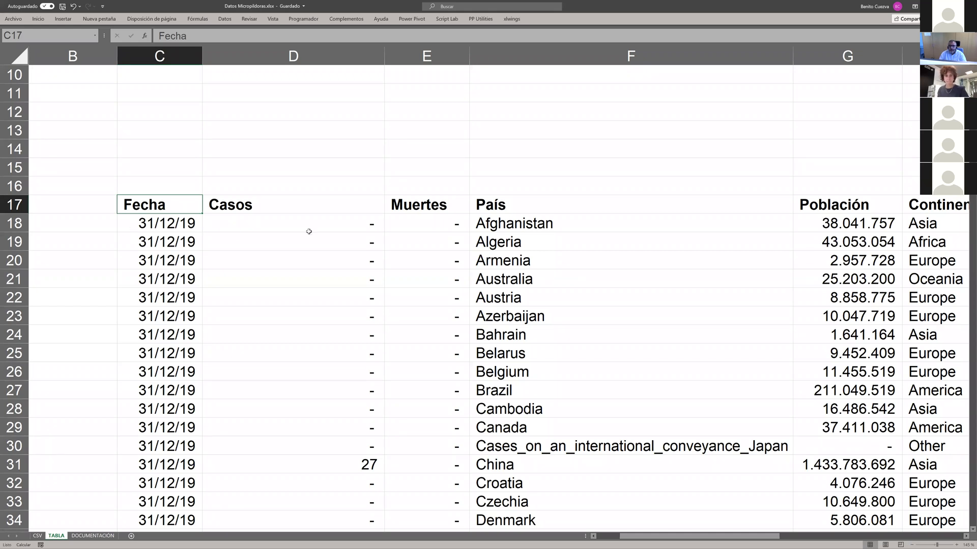
pyautogui.click(254, 204)
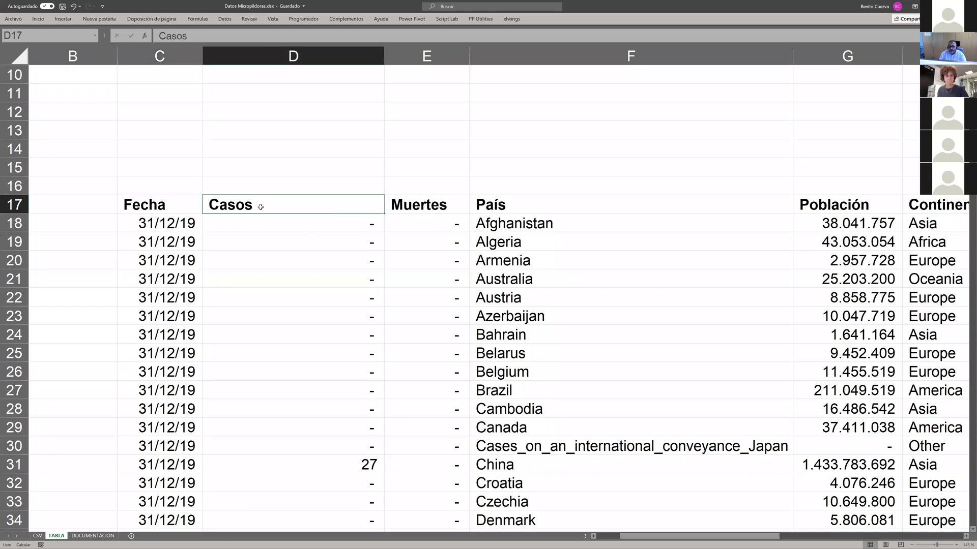
pyautogui.click(254, 226)
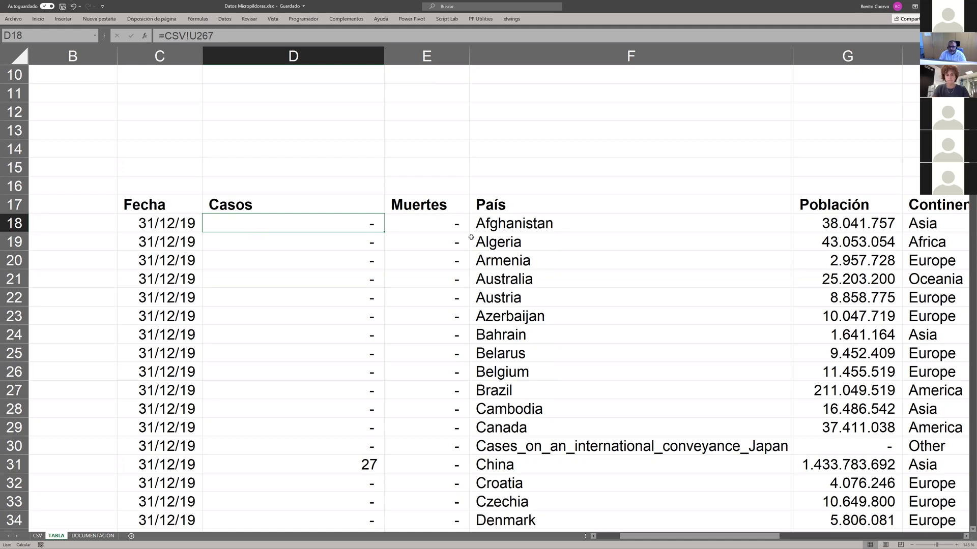
pyautogui.click(520, 224)
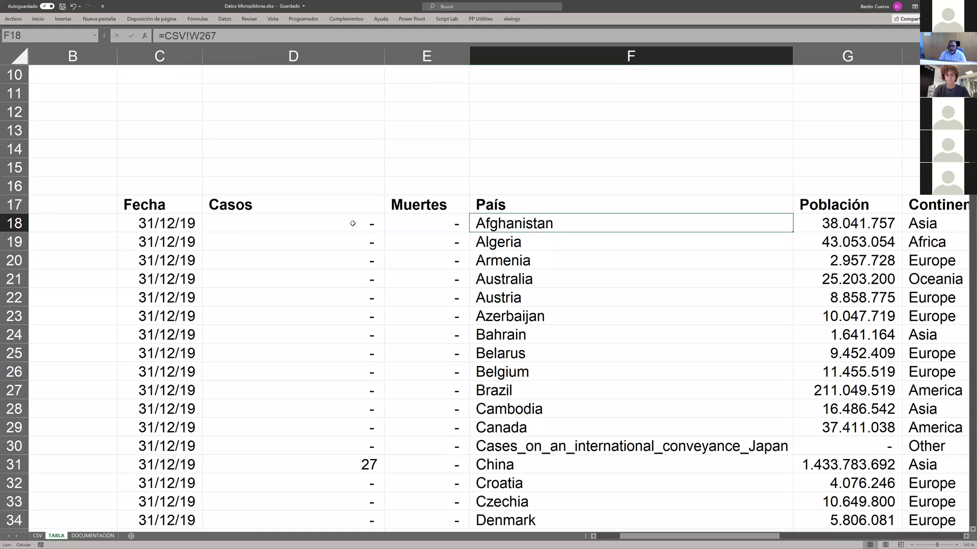
pyautogui.click(436, 223)
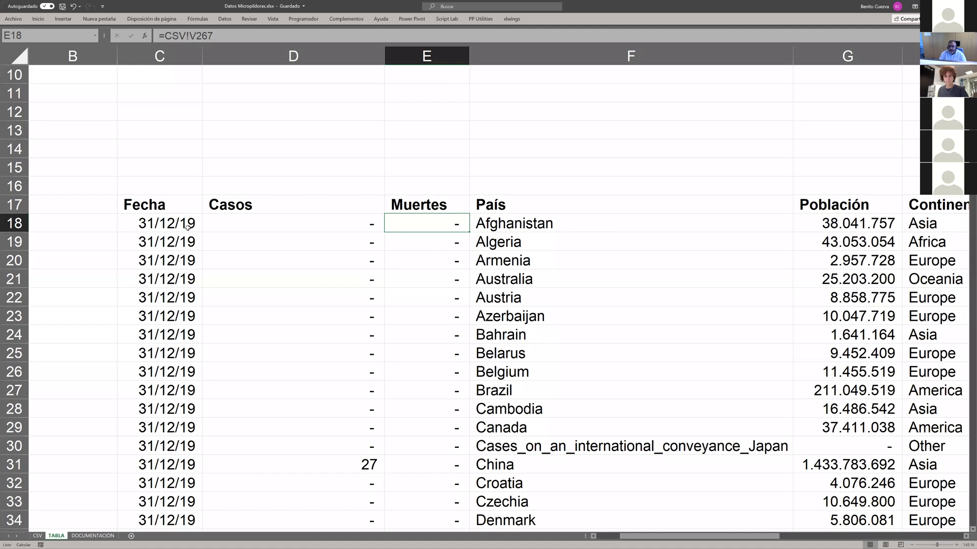
pyautogui.click(515, 222)
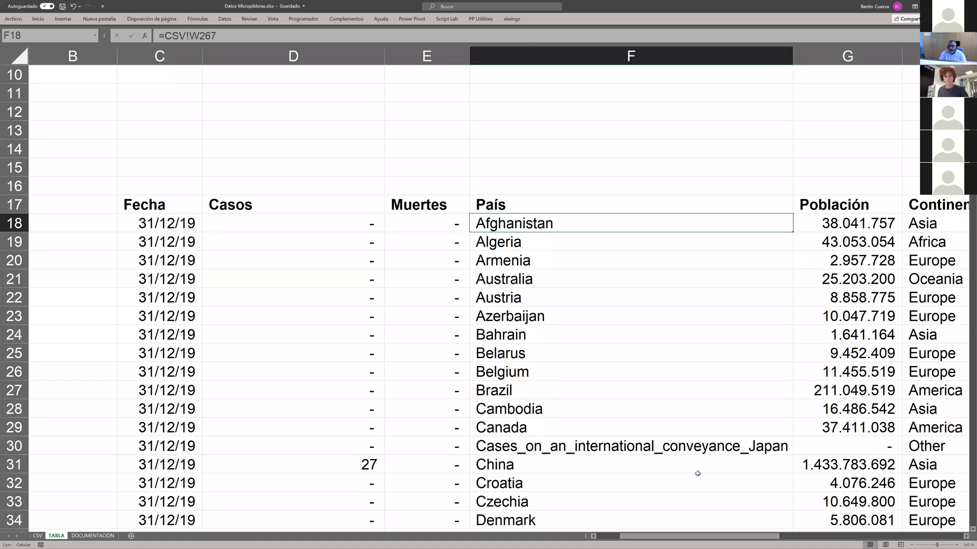
# Step: Examine the remaining columns of the data range: Población, Continente and Acumulado
pyautogui.moveTo(719, 538); pyautogui.dragTo(774, 538)
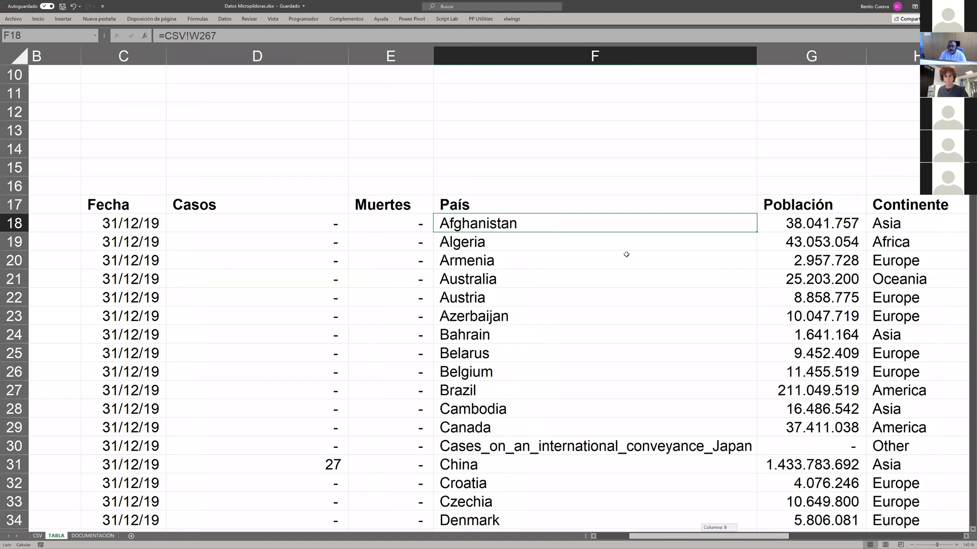
pyautogui.hscroll(1, 490, 205)
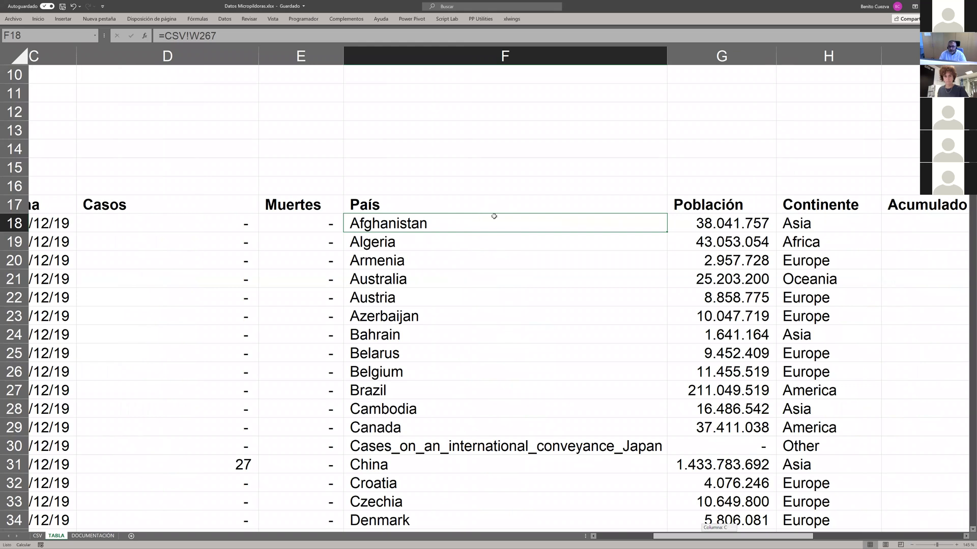
pyautogui.hscroll(2, 527, 231)
pyautogui.press('Up')
pyautogui.press('Right')
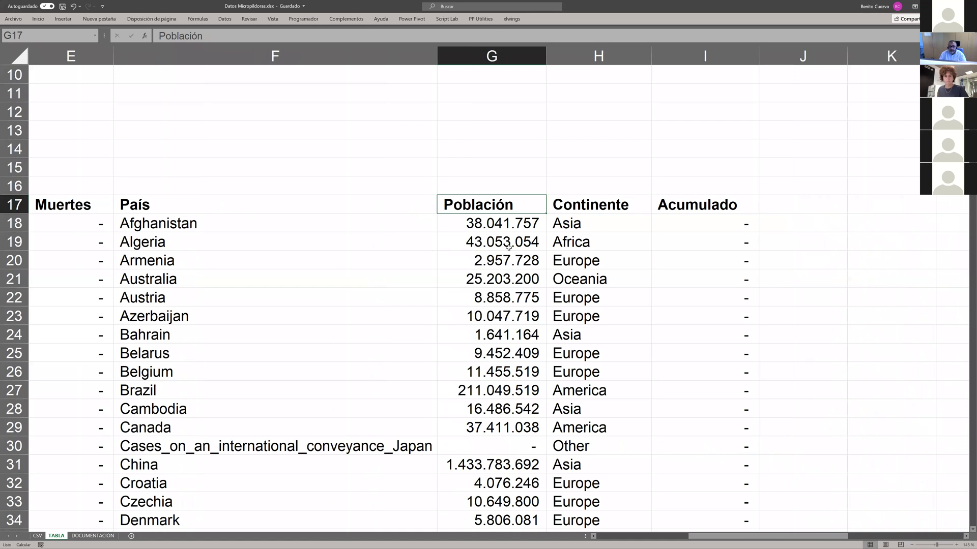
pyautogui.click(610, 205)
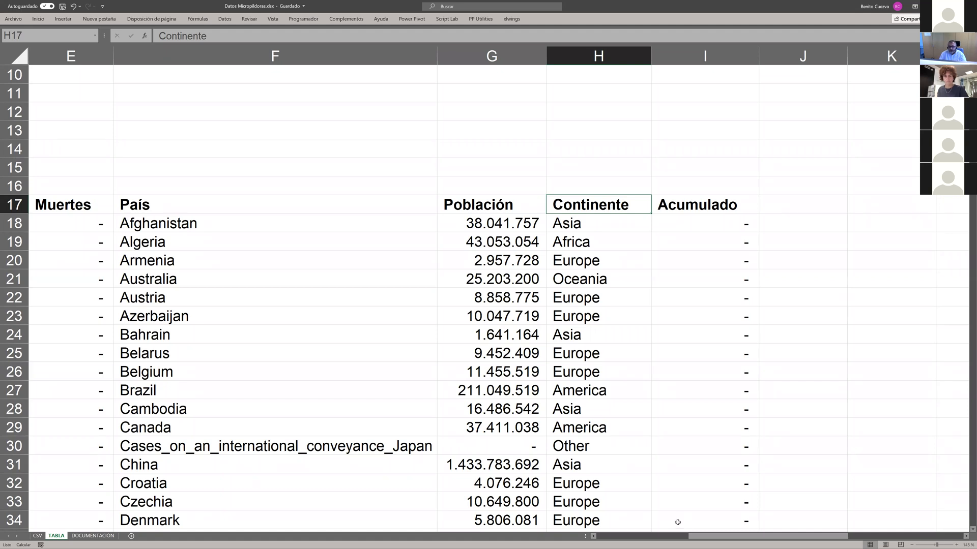
# Step: Check how far the data extends by going to the last record in the Fecha column, and return to the top of the sheet
pyautogui.moveTo(740, 538); pyautogui.dragTo(651, 541)
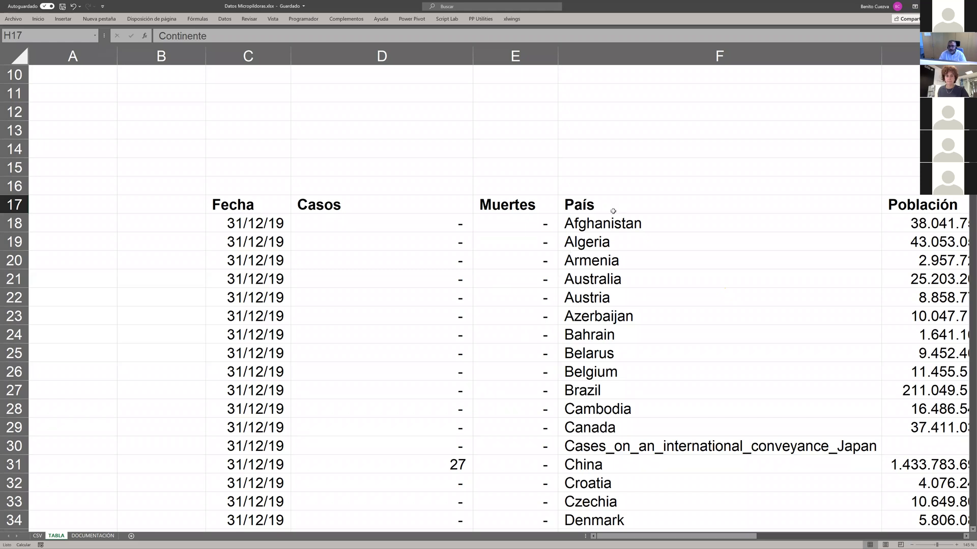
pyautogui.click(248, 224)
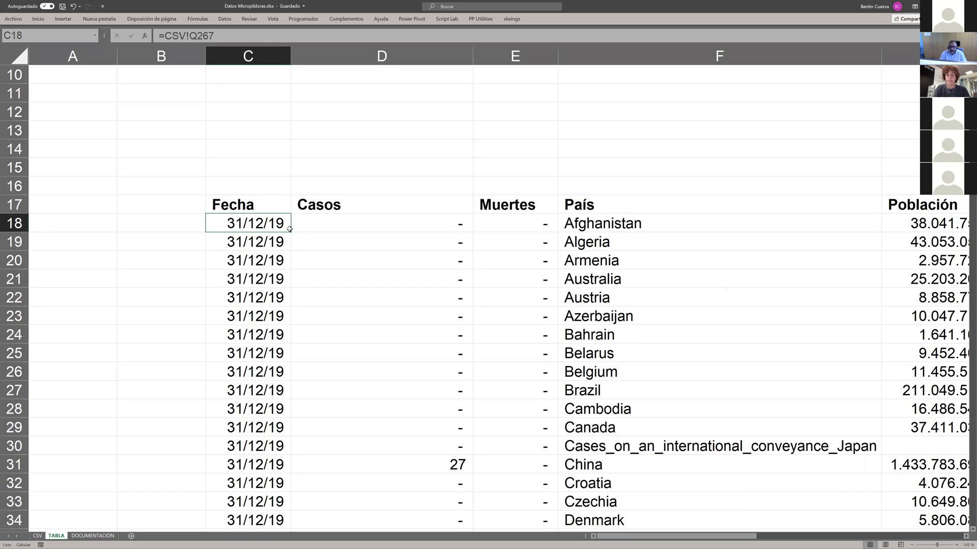
pyautogui.hotkey('ctrl', 'Down')
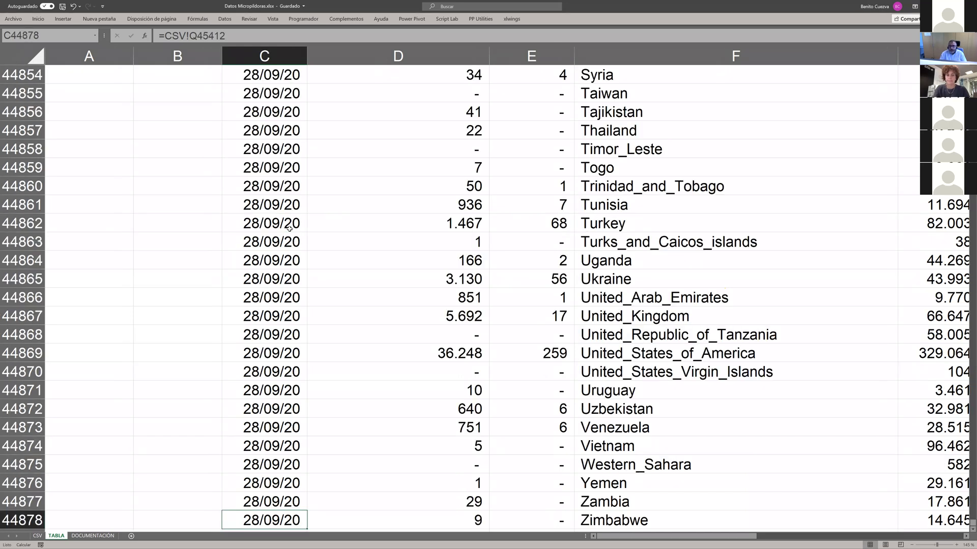
pyautogui.hotkey('ctrl', 'Up')
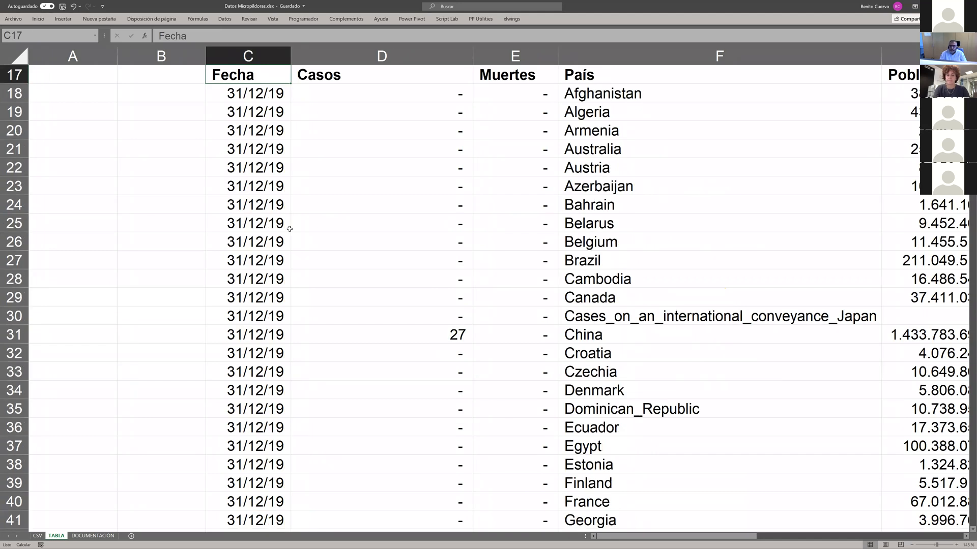
pyautogui.press('Up')
pyautogui.press('Up')
pyautogui.press('Up')
pyautogui.press('Up')
pyautogui.press('Up')
pyautogui.press('Up')
pyautogui.press('Up')
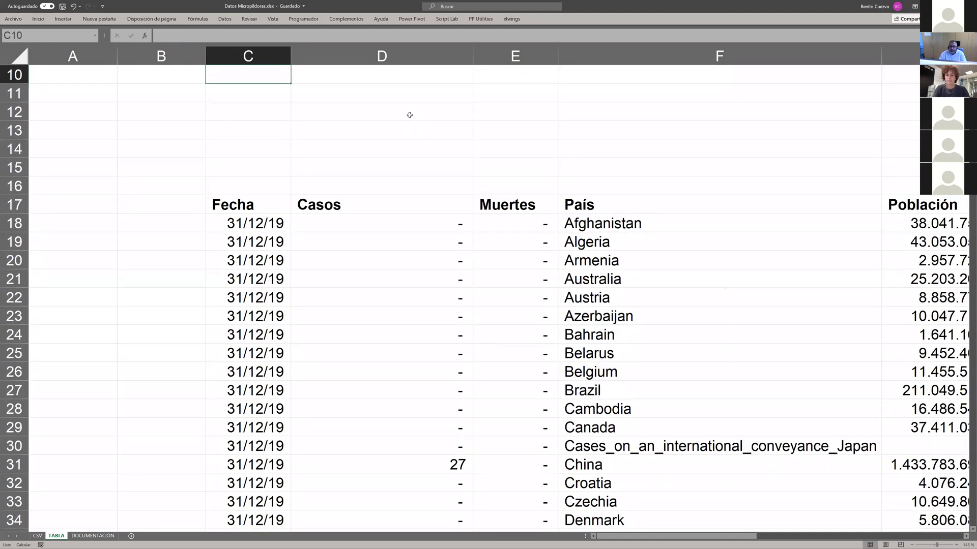
pyautogui.scroll(1, 409, 114)
pyautogui.scroll(3, 409, 115)
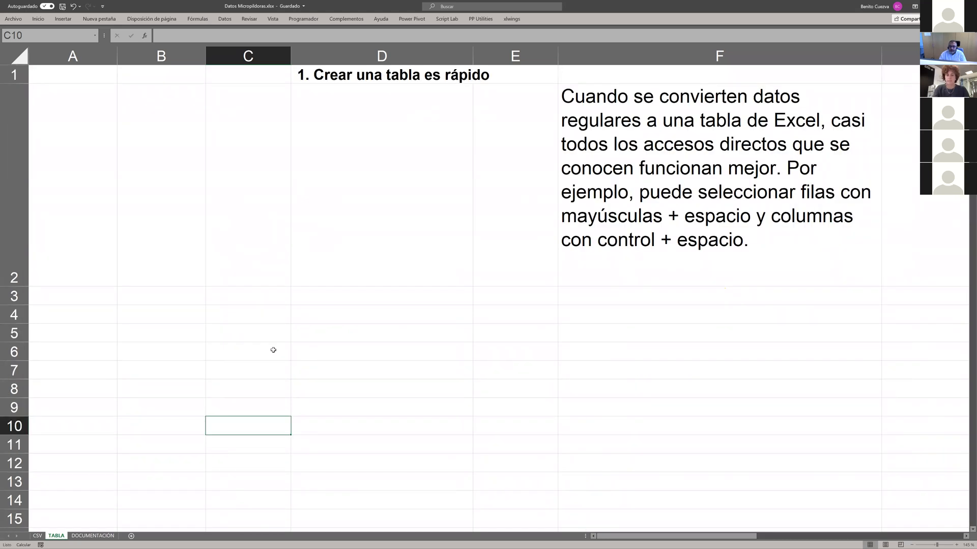
# Step: List the terms "tabla", "tabla de Excel" and "tabla dinamica" in cells D4 to D6
pyautogui.click(350, 351)
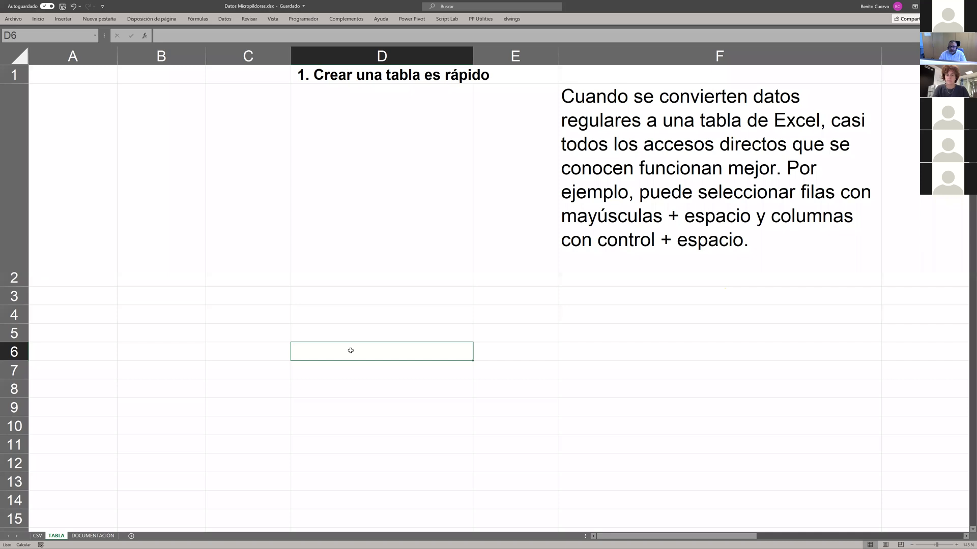
pyautogui.click(355, 313)
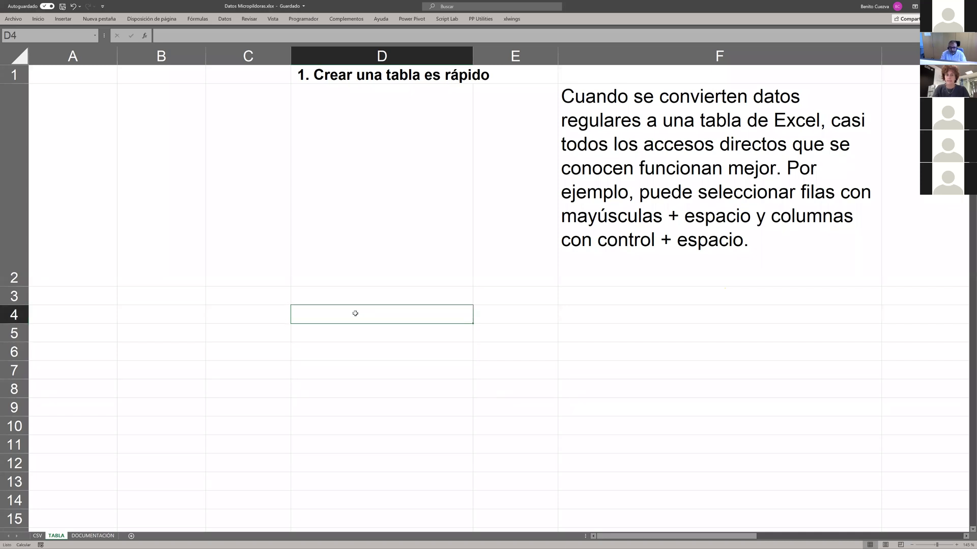
pyautogui.write('tabla')
pyautogui.press('Return')
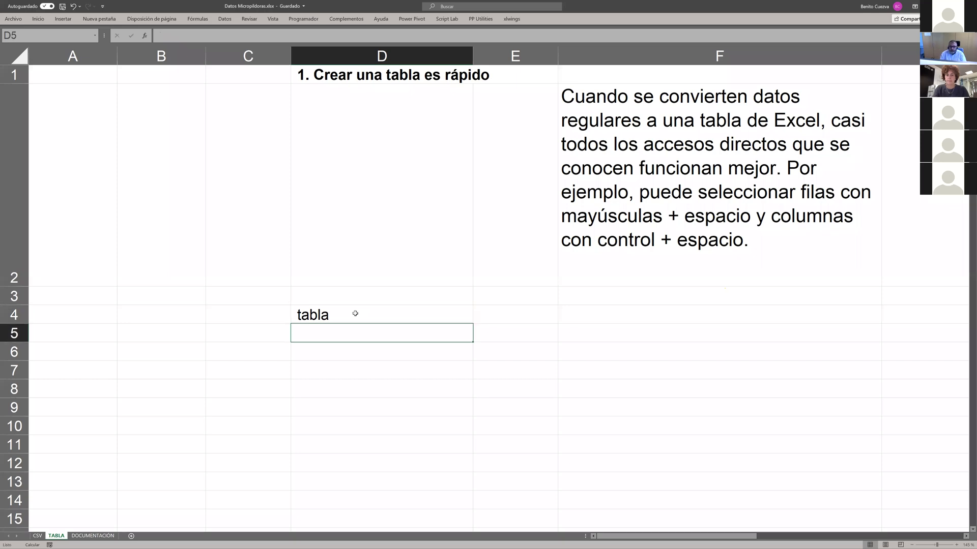
pyautogui.write('tabla d')
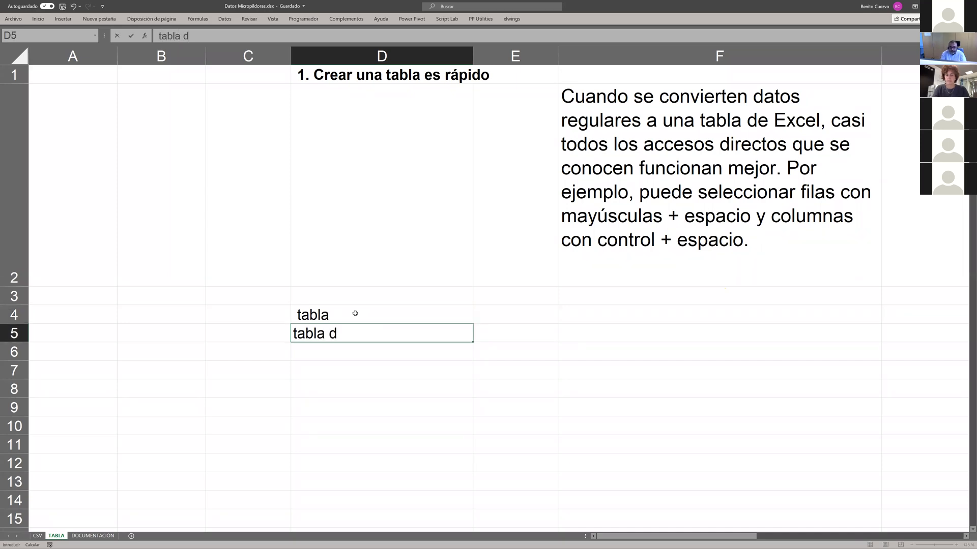
pyautogui.write('e Excel')
pyautogui.press('Return')
pyautogui.write('tabla dinamica')
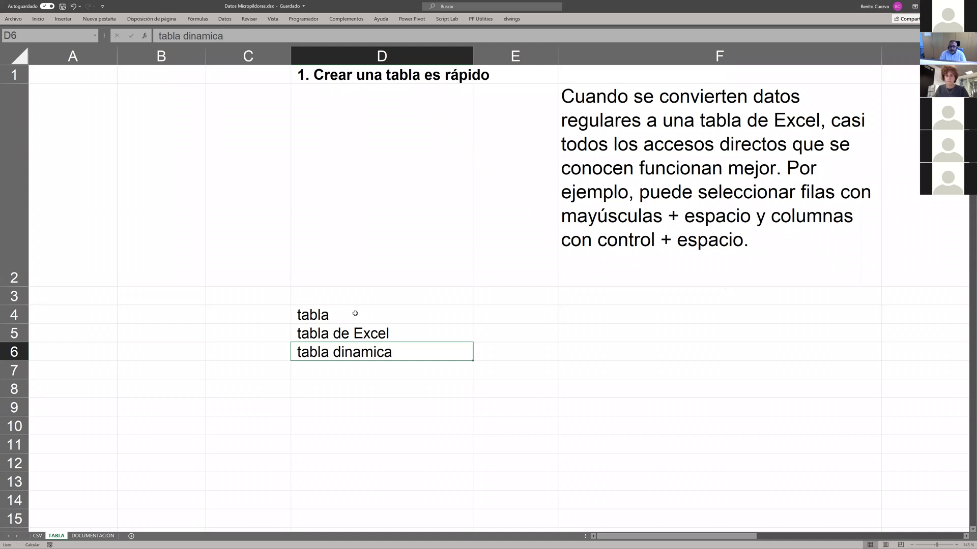
pyautogui.press('Up')
pyautogui.press('Up')
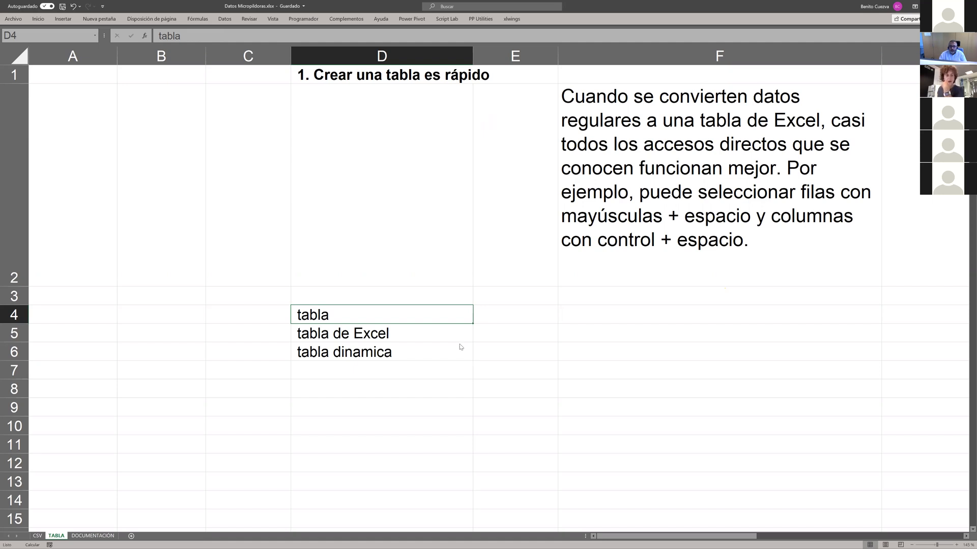
pyautogui.click(335, 313)
pyautogui.click(518, 340)
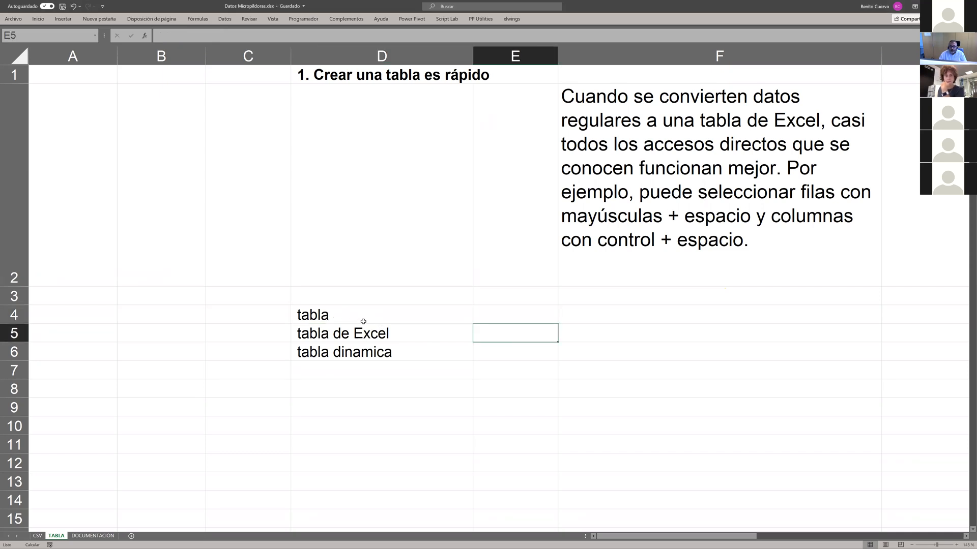
pyautogui.click(545, 316)
pyautogui.click(587, 317)
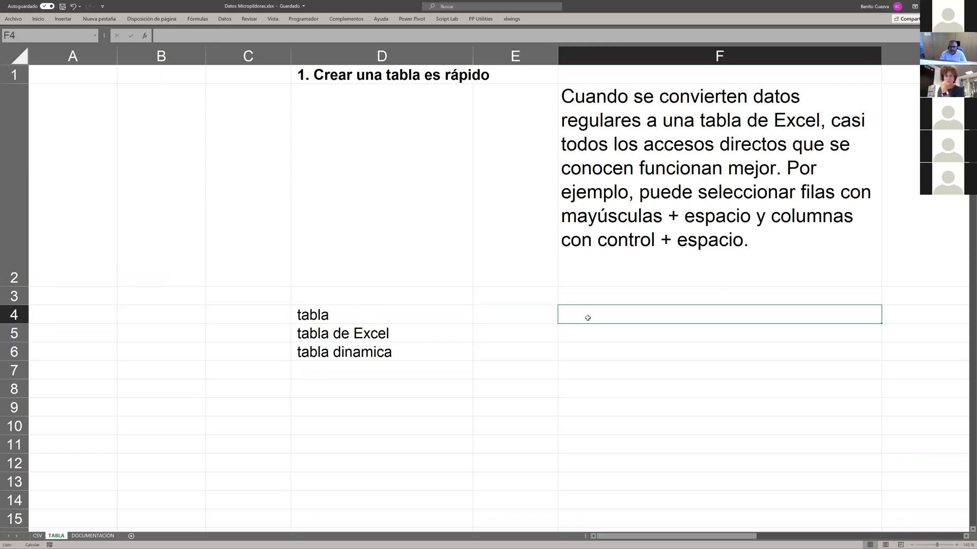
pyautogui.write('a')
pyautogui.press('Tab')
# Step: Enter the column headers "Producto" in F4 and "Ventas" in G4 for a small example table
pyautogui.click(588, 318)
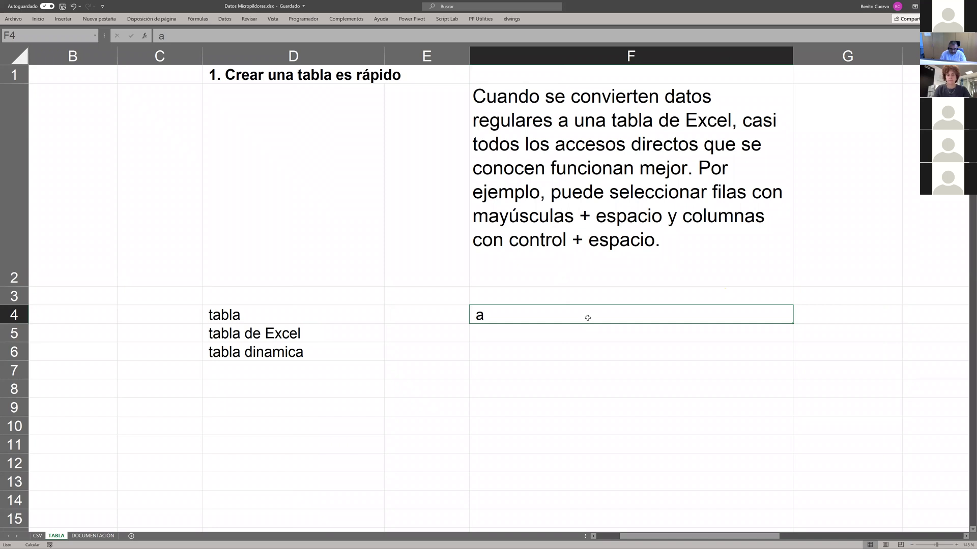
pyautogui.write('Producto')
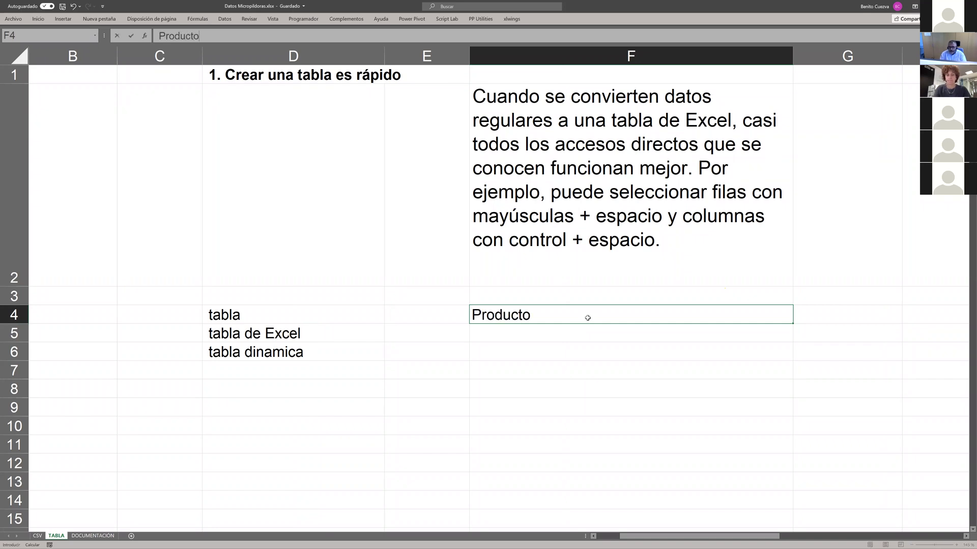
pyautogui.press('Tab')
pyautogui.write('Ventas')
pyautogui.press('Return')
# Step: Fill the first record under the headers with "Coche" in F5 and 12 in G5
pyautogui.write('Cho')
pyautogui.press('BackSpace')
pyautogui.press('BackSpace')
pyautogui.write('oche')
pyautogui.press('Tab')
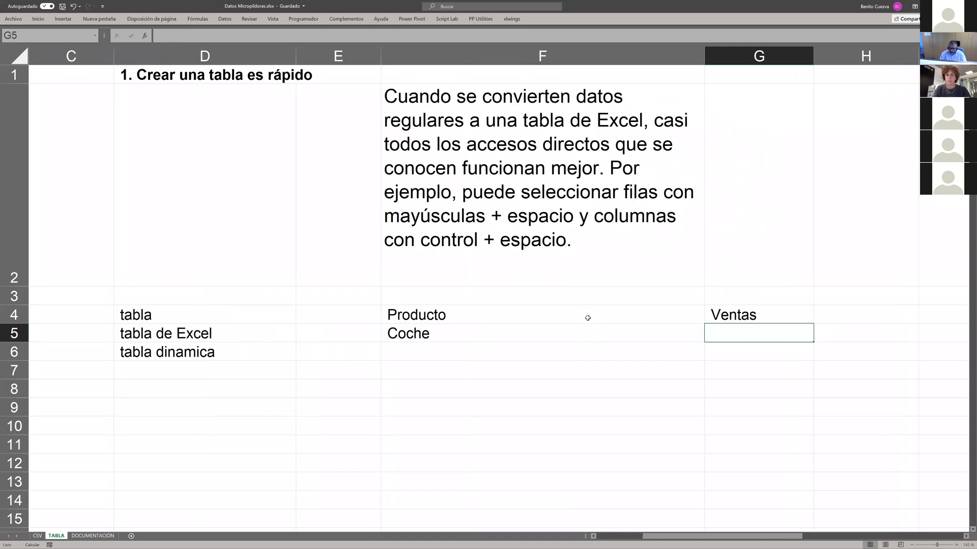
pyautogui.write('12')
pyautogui.press('Left')
pyautogui.press('Left')
pyautogui.press('Left')
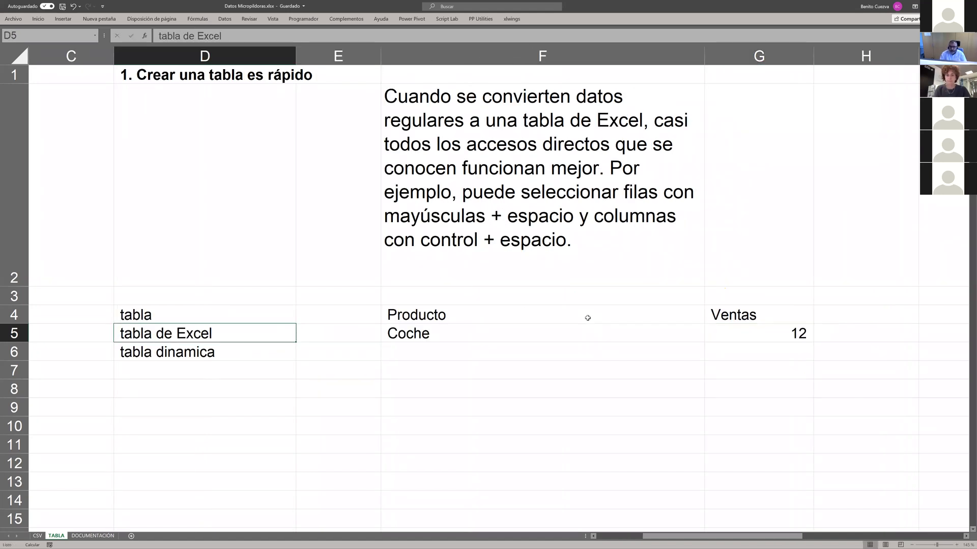
# Step: Apply a light grey fill to the example table in cells F4:G5
pyautogui.press('Right')
pyautogui.press('Right')
pyautogui.press('Up')
pyautogui.hotkey('shift', 'Right')
pyautogui.hotkey('shift', 'Down')
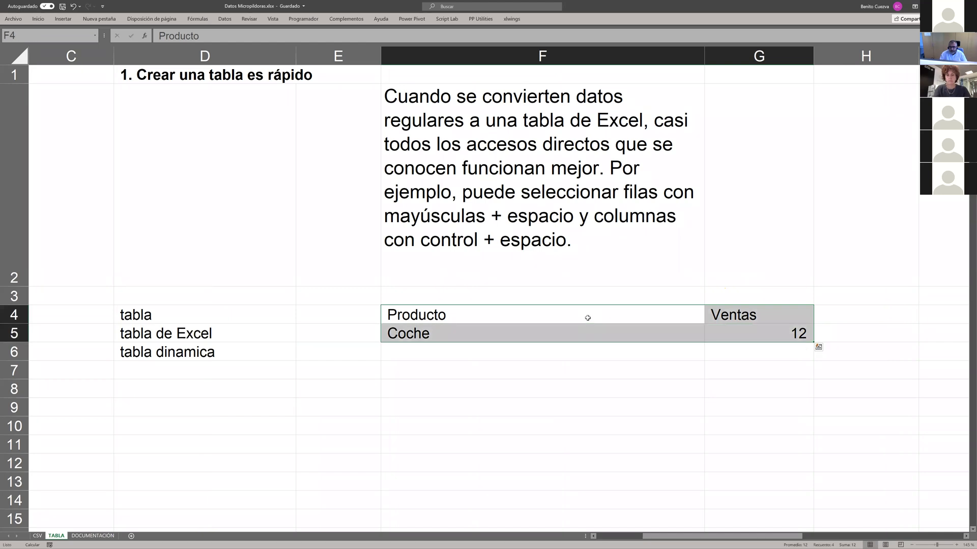
pyautogui.press('F4')
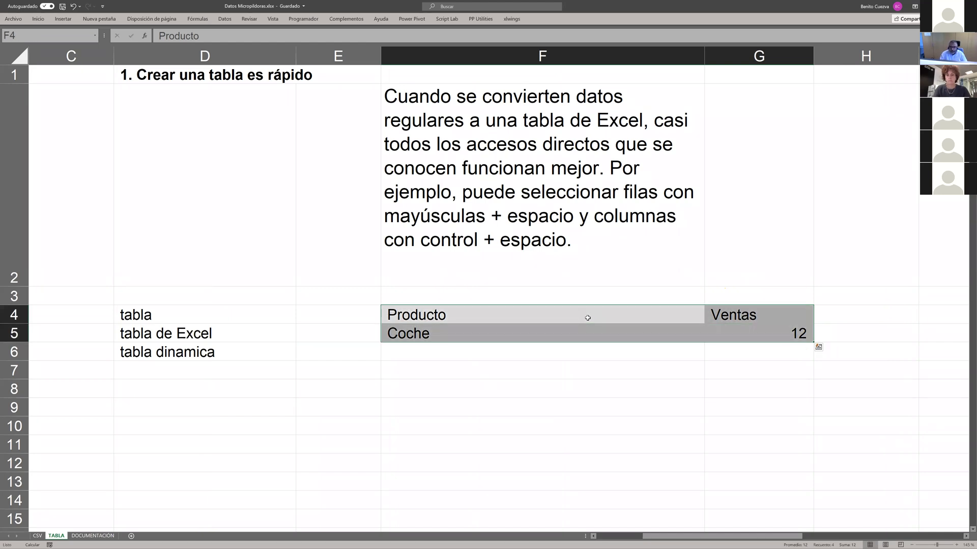
pyautogui.press('Left')
pyautogui.press('Right')
pyautogui.hotkey('shift', 'Right')
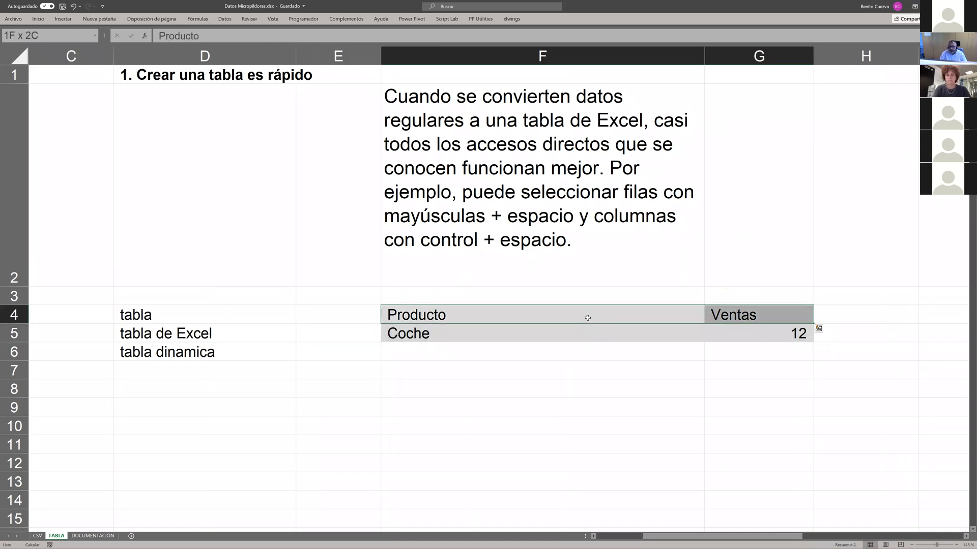
pyautogui.hotkey('shift', 'Down')
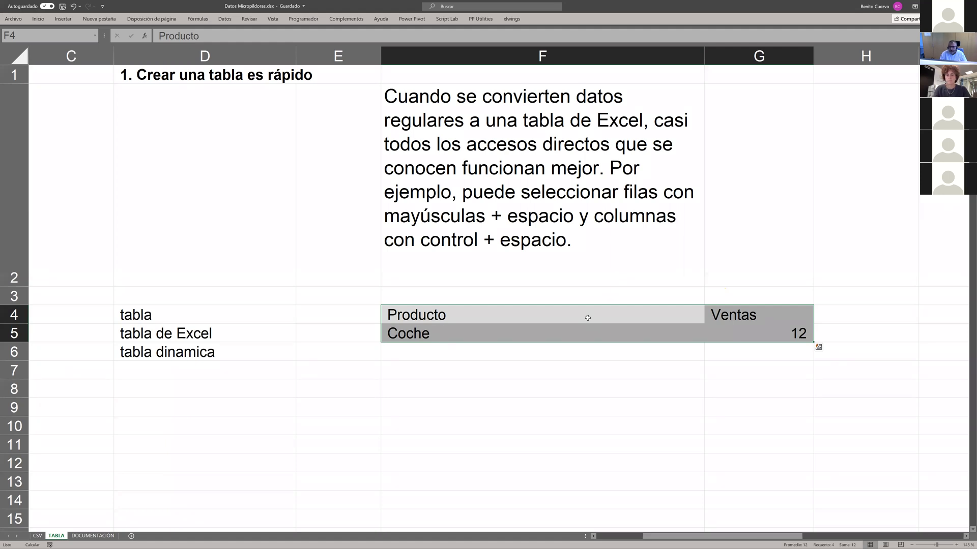
pyautogui.press('Left')
pyautogui.press('Right')
pyautogui.hotkey('shift', 'Right')
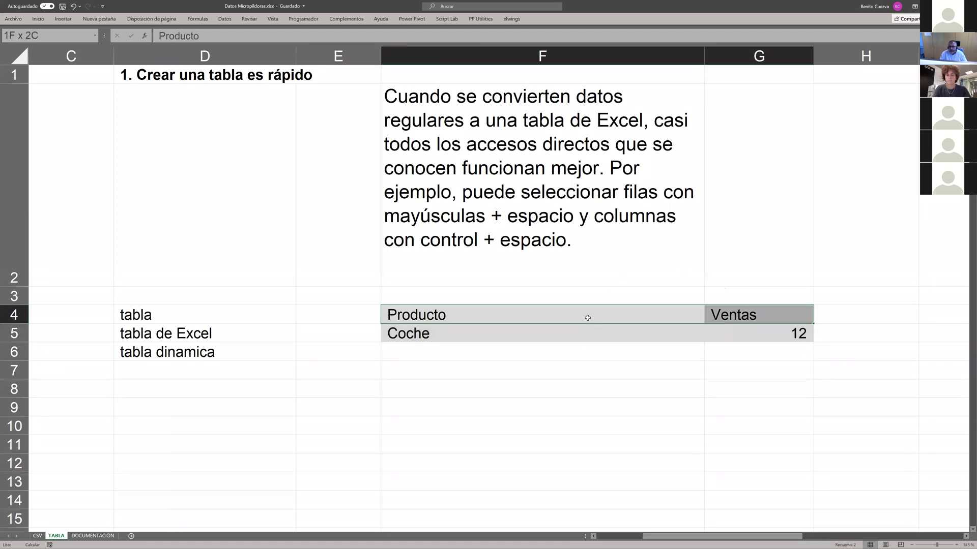
pyautogui.hotkey('shift', 'Down')
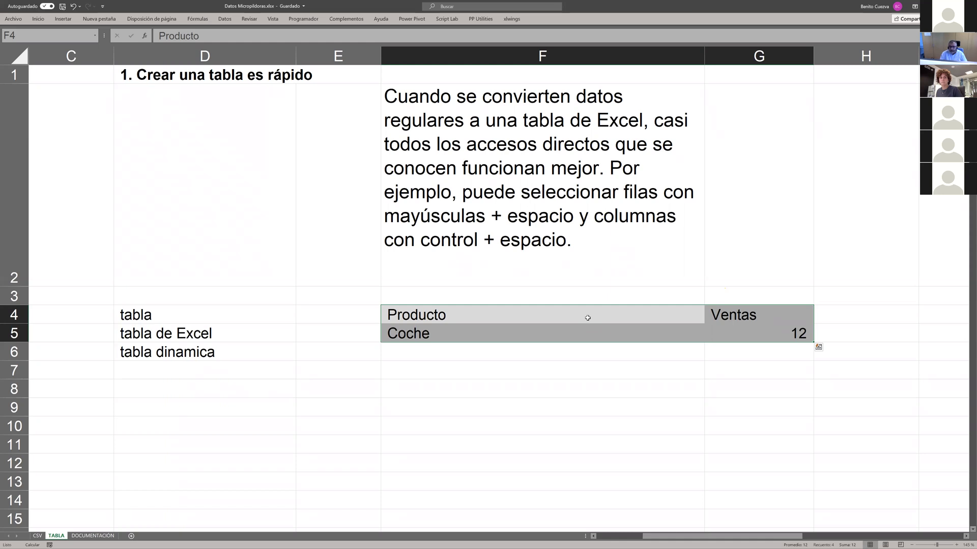
pyautogui.click(587, 318)
pyautogui.press('Down')
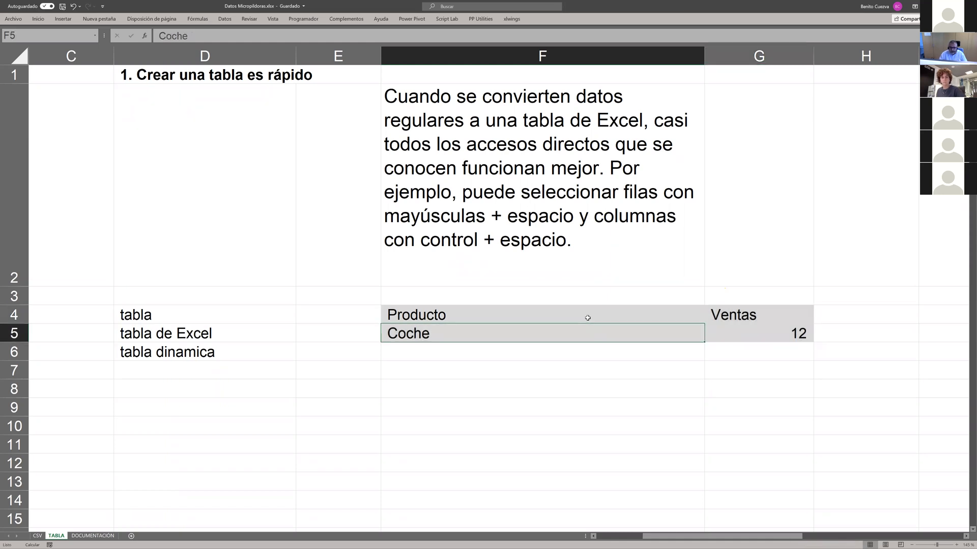
# Step: Examine the country records and column headers of the COVID dataset that starts in row 17
pyautogui.scroll(-2, 407, 282)
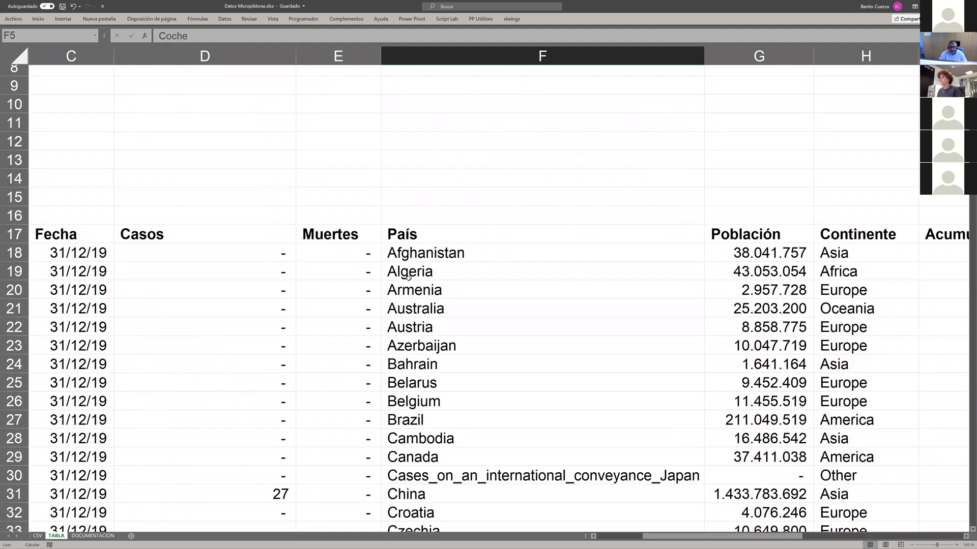
pyautogui.scroll(-1, 130, 265)
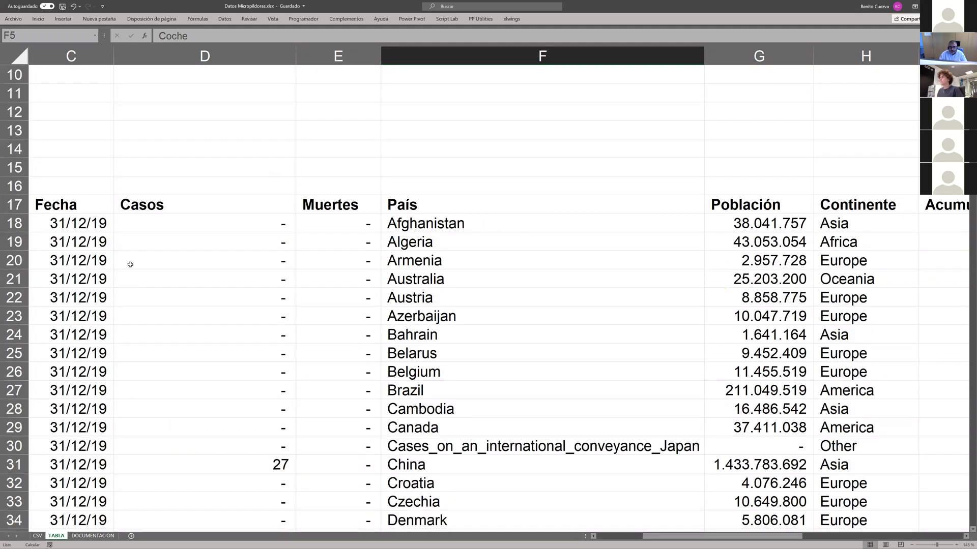
pyautogui.click(430, 242)
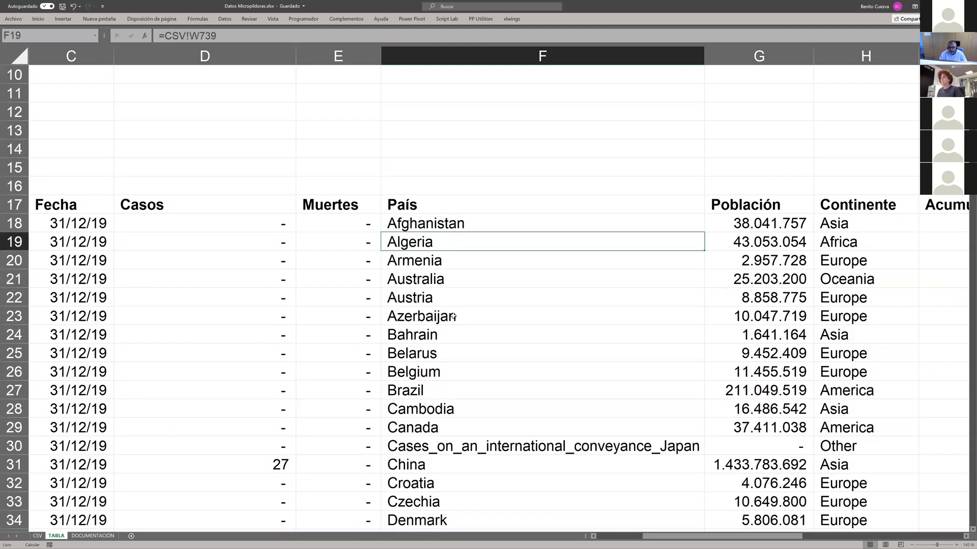
pyautogui.scroll(1, 215, 366)
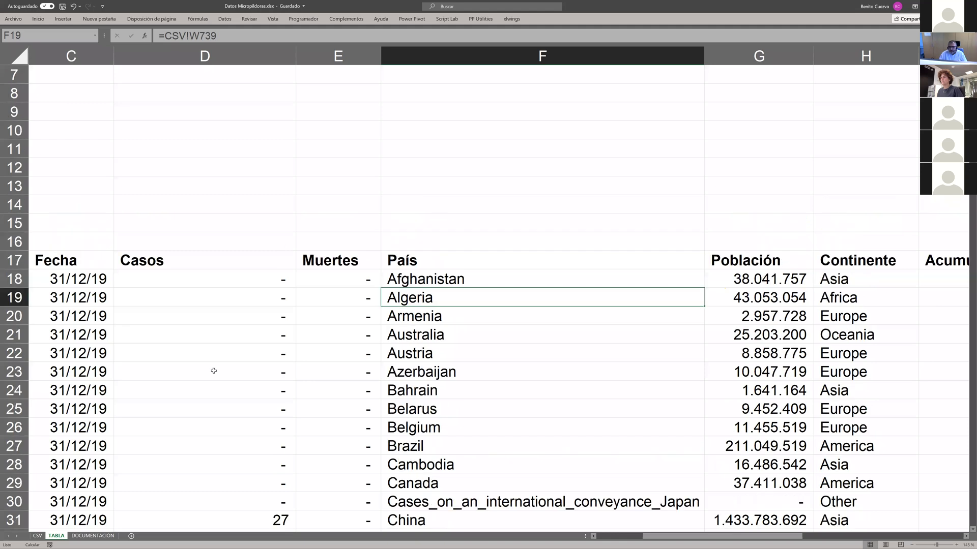
pyautogui.scroll(2, 217, 380)
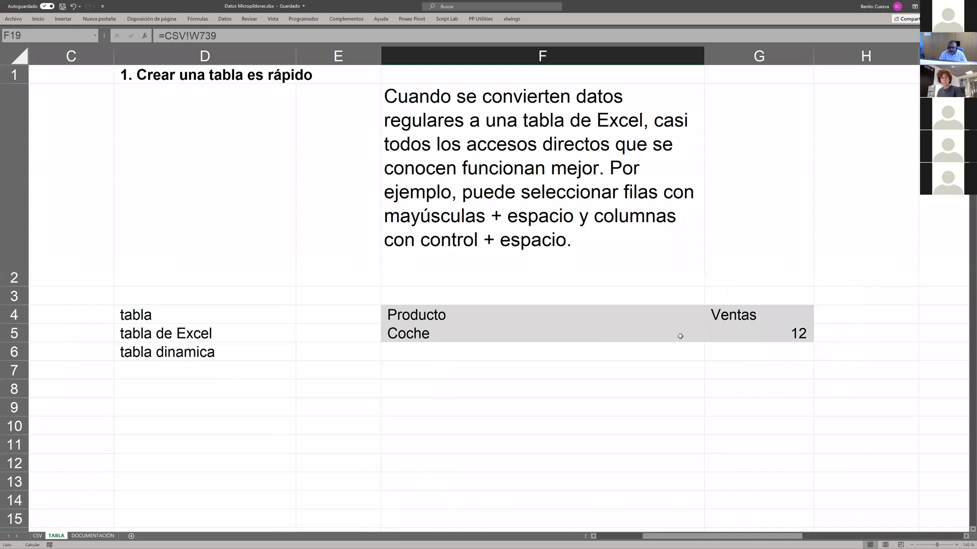
# Step: Remove the grey fill from the example table in cells F4:G5
pyautogui.click(773, 340)
pyautogui.hotkey('shift', 'Left')
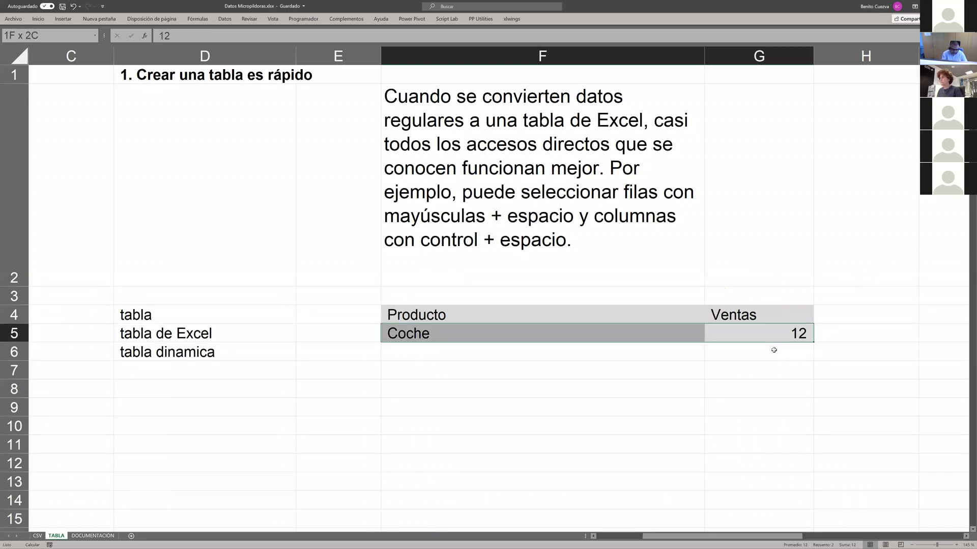
pyautogui.hotkey('shift', 'Up')
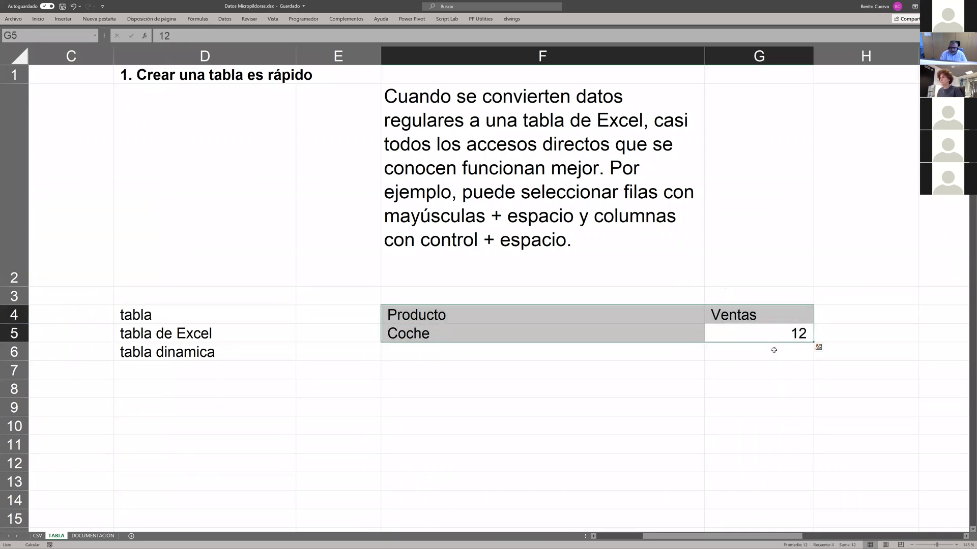
pyautogui.press('Right')
pyautogui.press('Left')
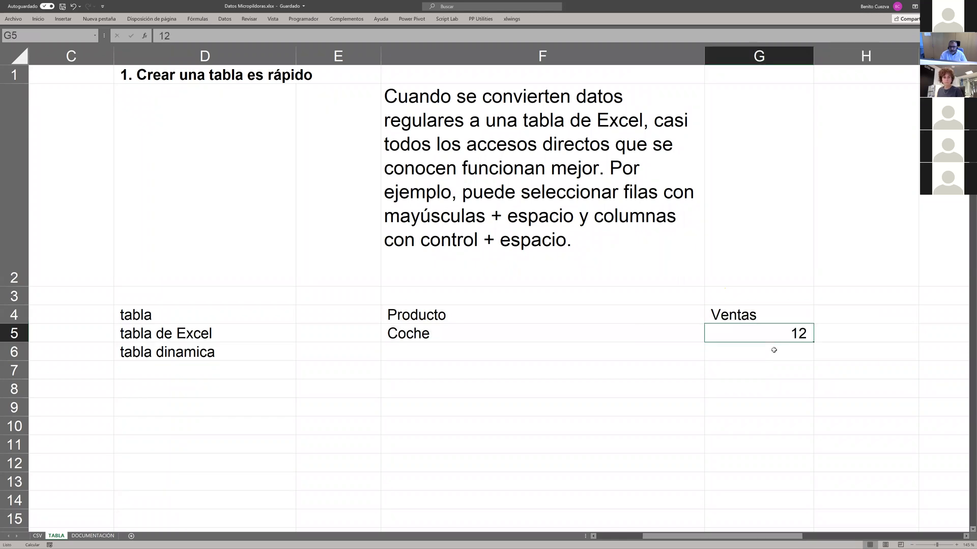
pyautogui.hotkey('shift', 'Left')
pyautogui.hotkey('shift', 'Up')
pyautogui.press('Down')
pyautogui.press('Left')
pyautogui.press('Up')
pyautogui.press('Up')
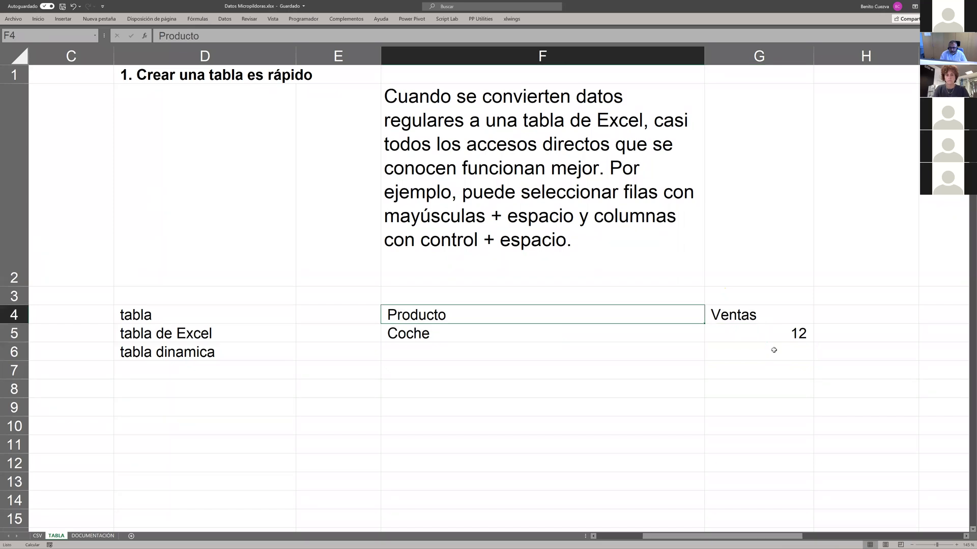
pyautogui.click(774, 350)
pyautogui.press('Up')
pyautogui.press('Up')
pyautogui.press('Left')
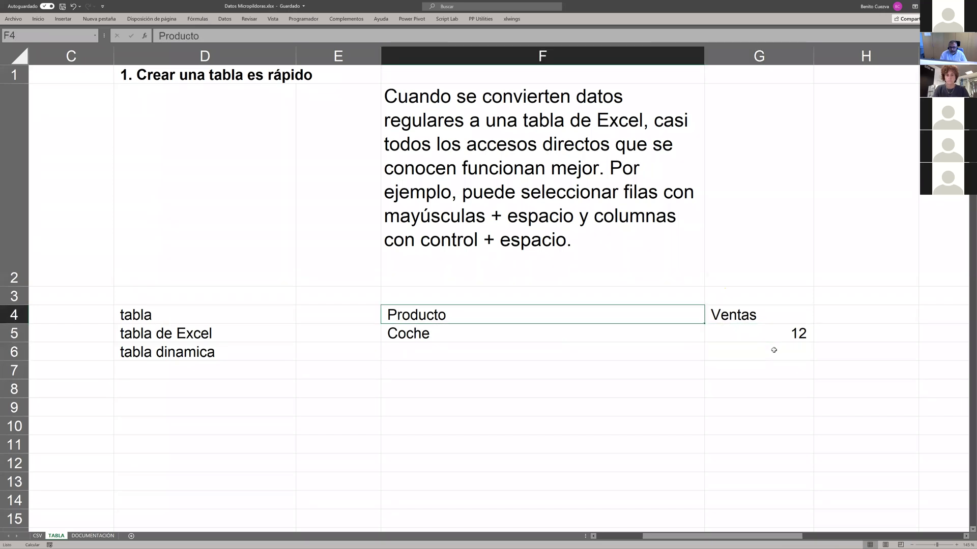
# Step: Convert the range F4:G5 into an Excel table, keeping its first row as headers
pyautogui.click(67, 19)
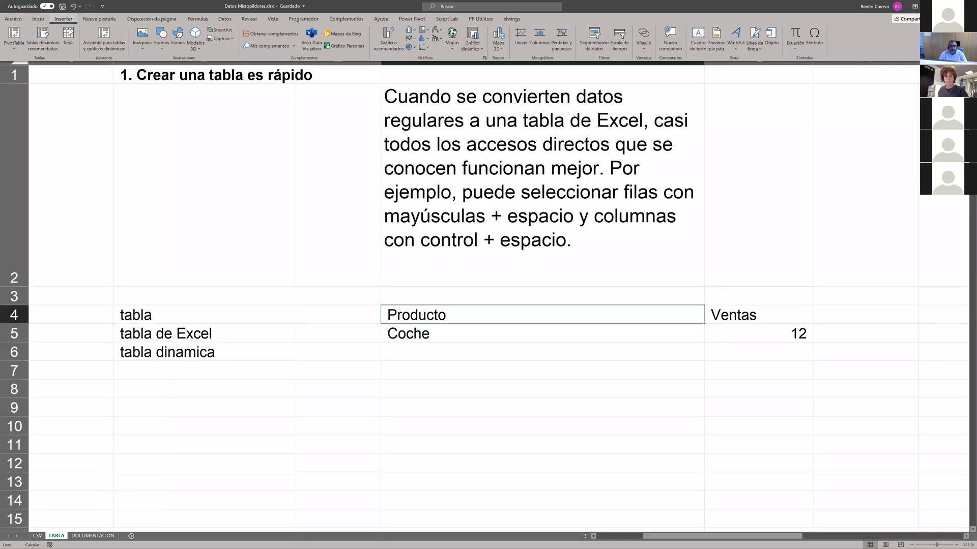
pyautogui.doubleClick(68, 18)
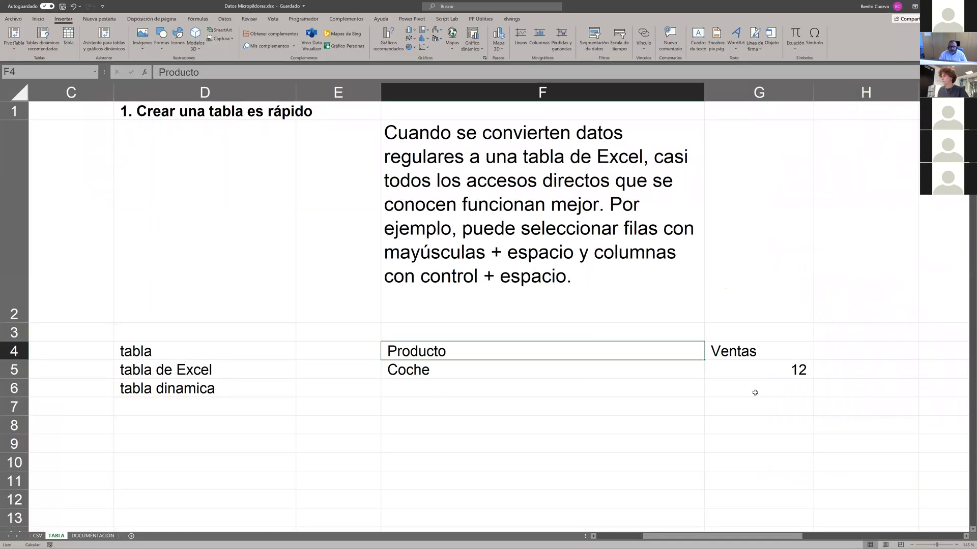
pyautogui.moveTo(768, 368); pyautogui.dragTo(547, 350)
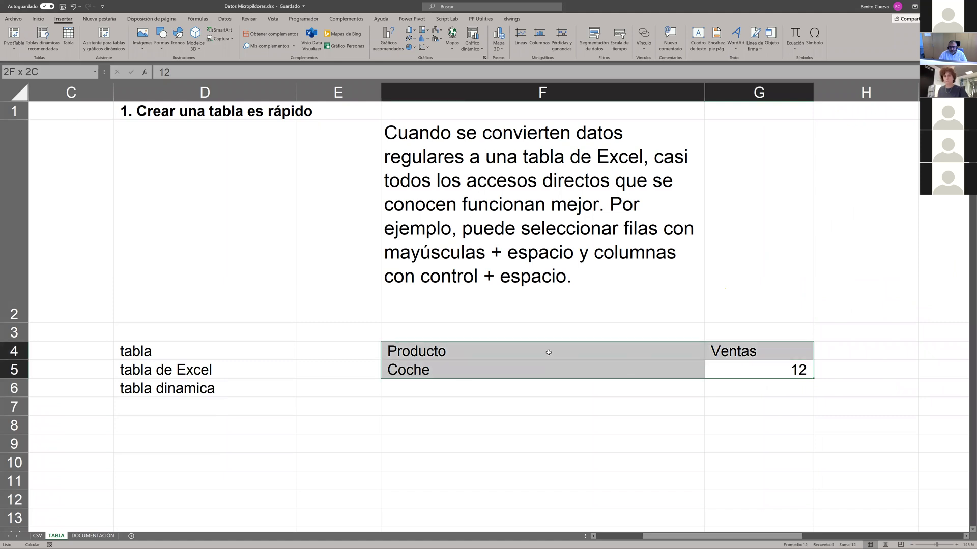
pyautogui.click(69, 35)
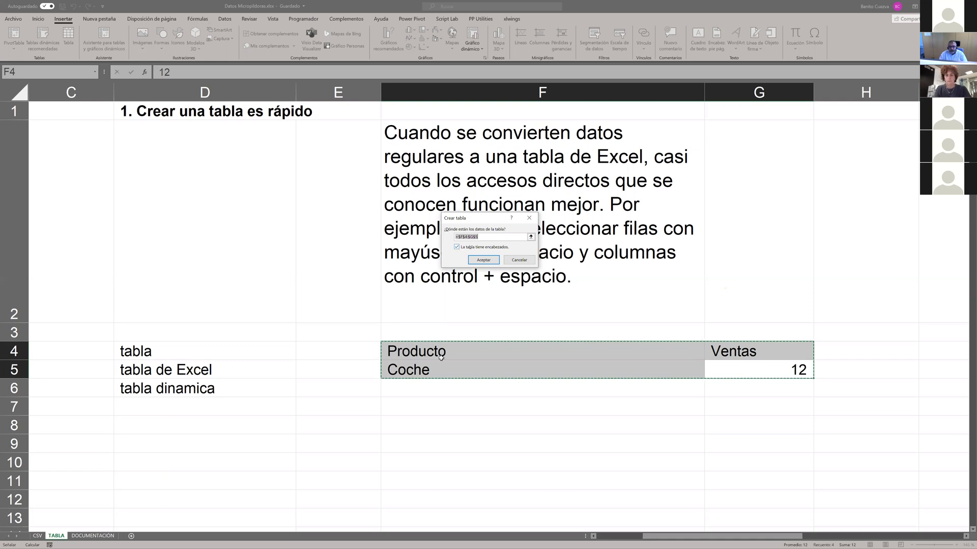
pyautogui.click(457, 247)
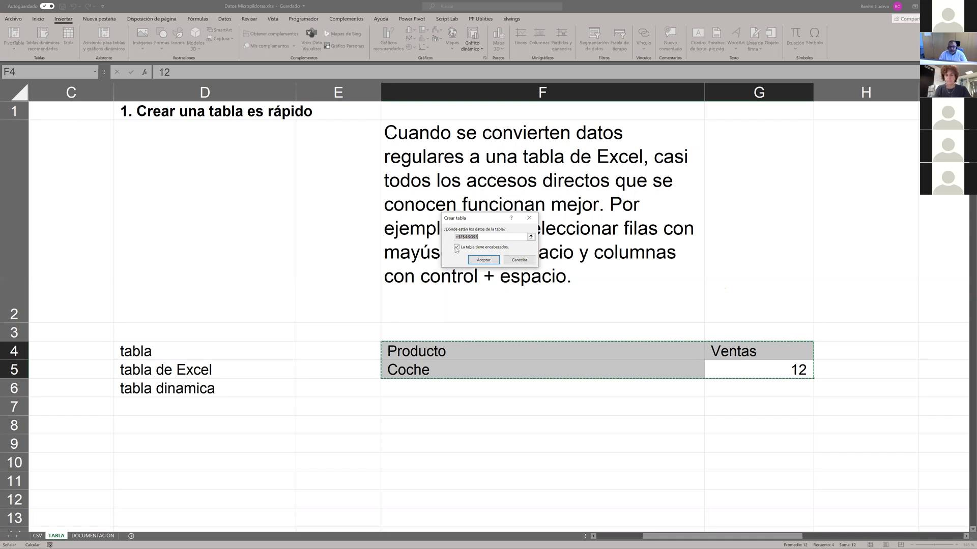
pyautogui.click(456, 248)
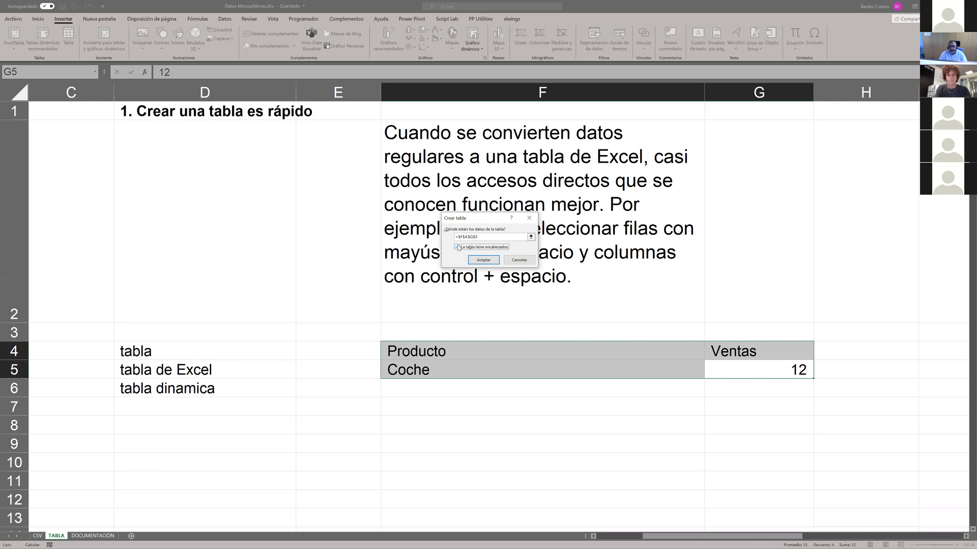
pyautogui.click(483, 261)
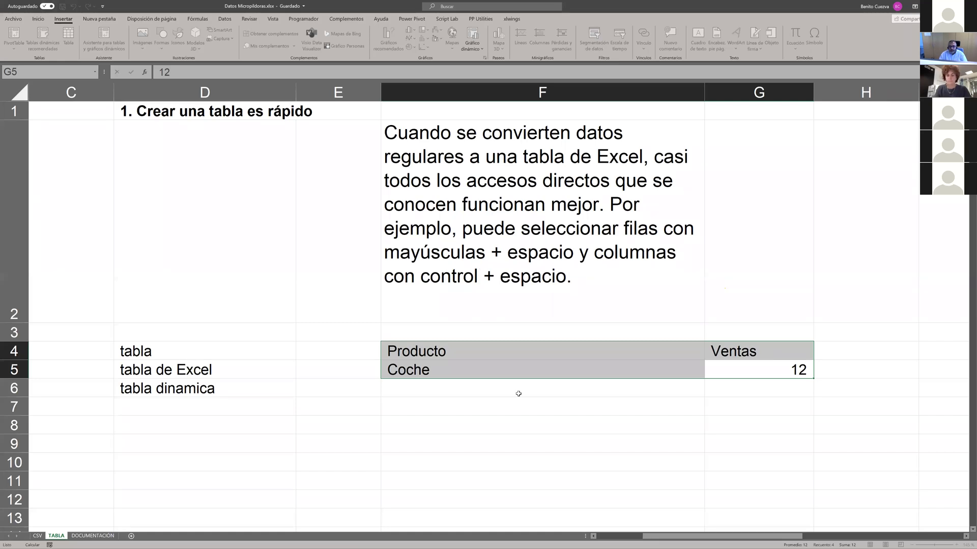
pyautogui.hotkey('ctrl', 'q')
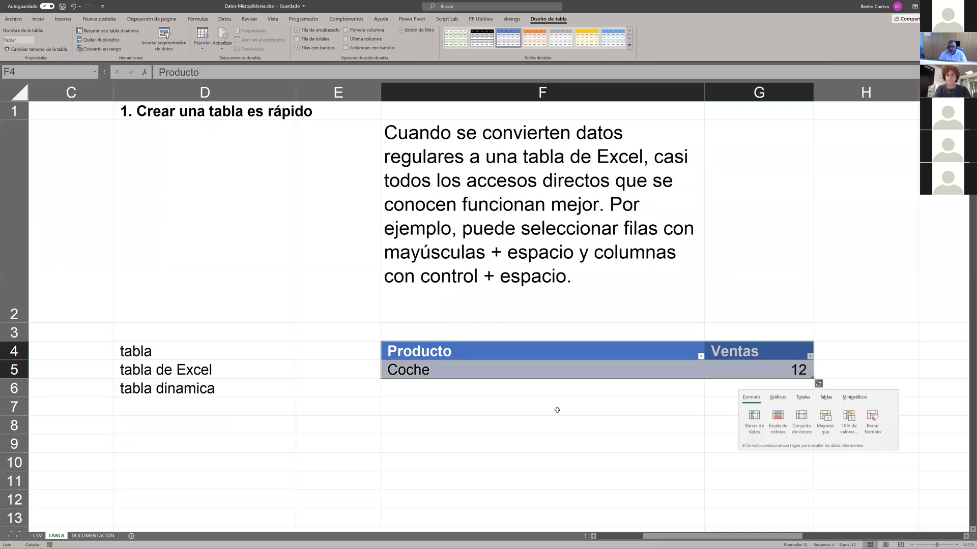
pyautogui.click(557, 410)
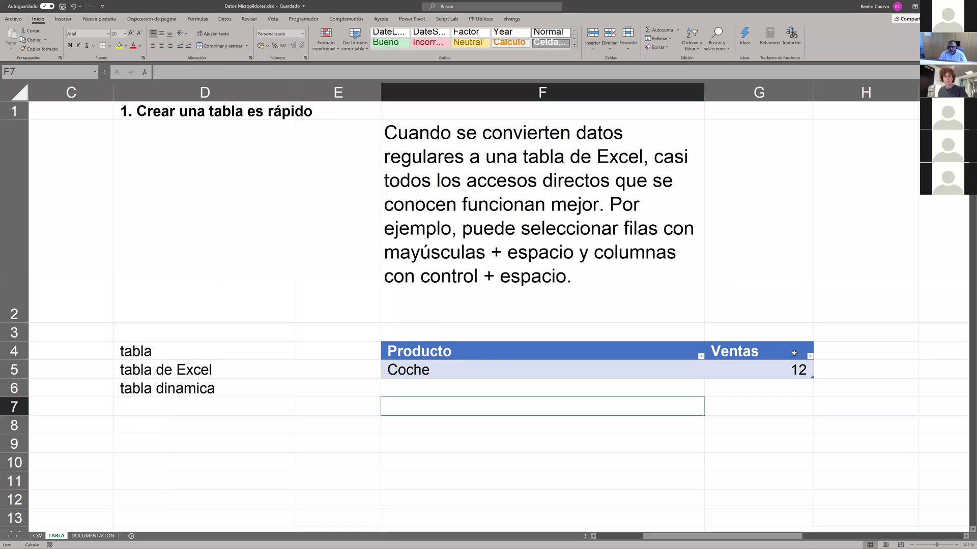
# Step: View the sort and filter options of the Producto column without applying any of them
pyautogui.click(701, 356)
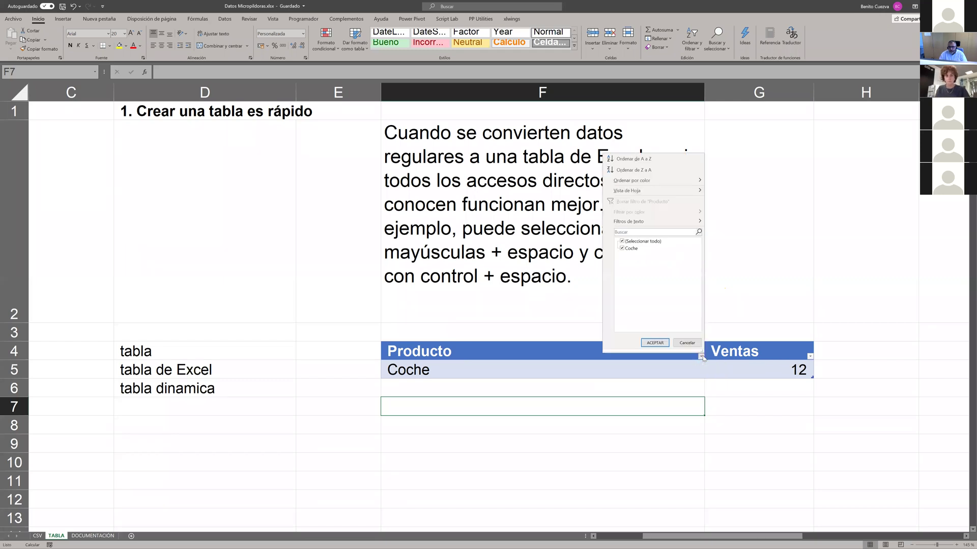
pyautogui.click(762, 279)
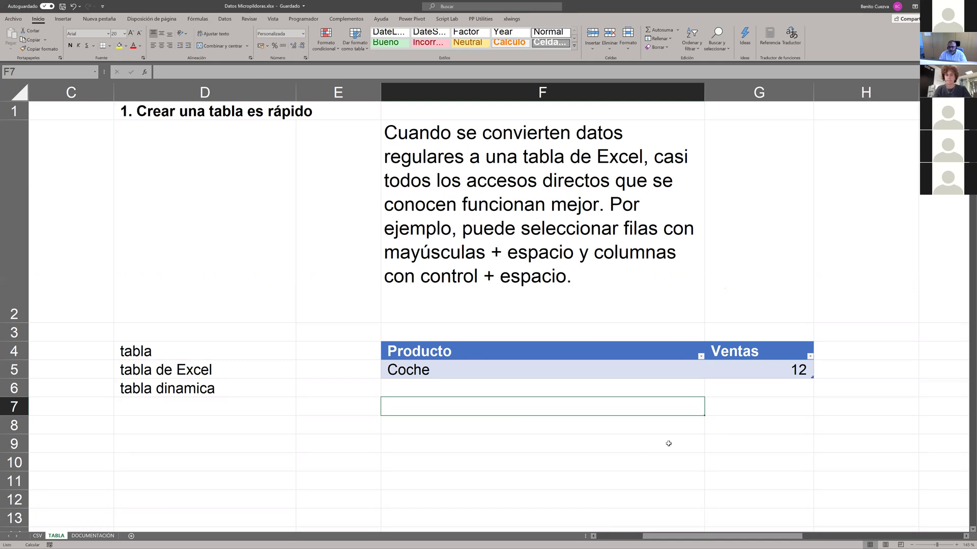
pyautogui.click(610, 424)
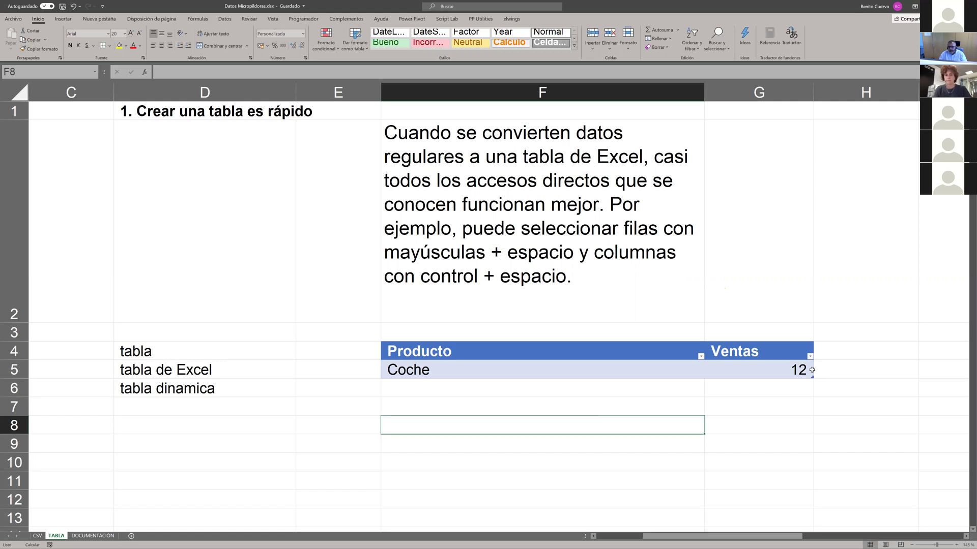
# Step: Select the Excel table F4:G5 and view its Quick Analysis options
pyautogui.moveTo(777, 371); pyautogui.dragTo(553, 352)
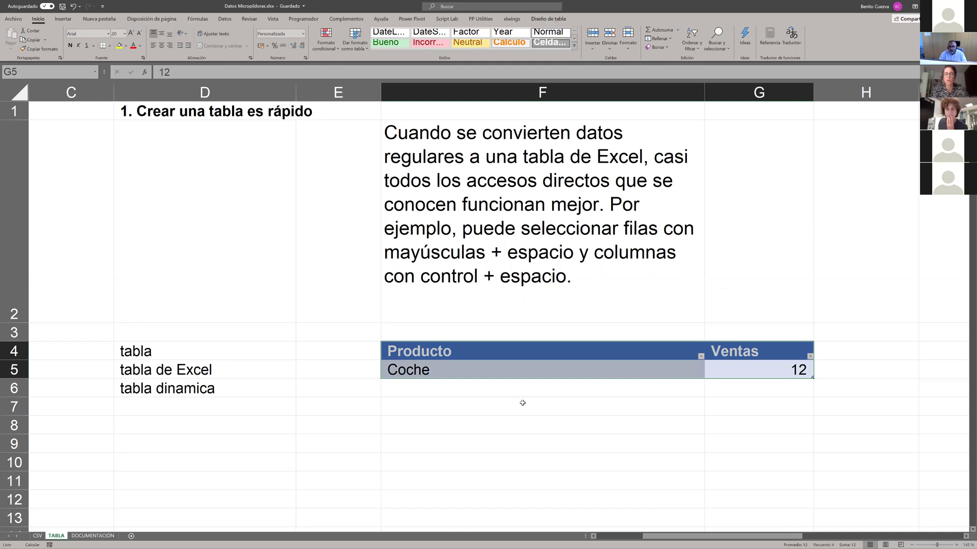
pyautogui.keyDown('ctrl'); pyautogui.scroll(2, 526, 410); pyautogui.keyUp('ctrl')
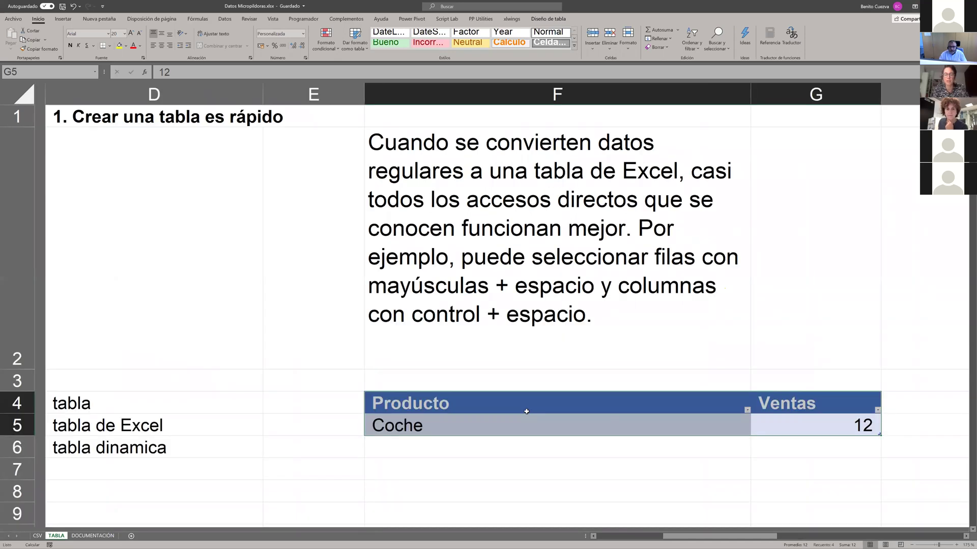
pyautogui.keyDown('ctrl'); pyautogui.scroll(1, 527, 411); pyautogui.keyUp('ctrl')
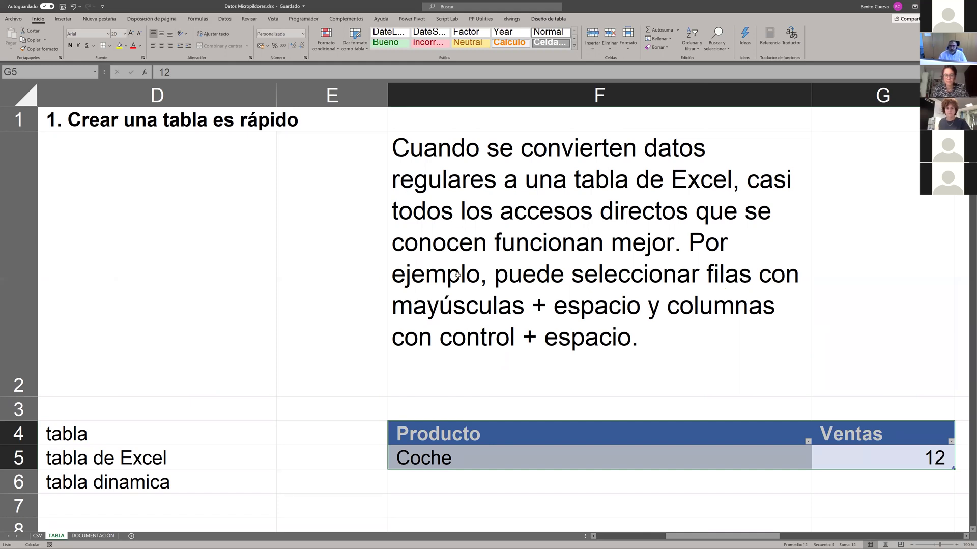
pyautogui.hotkey('ctrl', 'q')
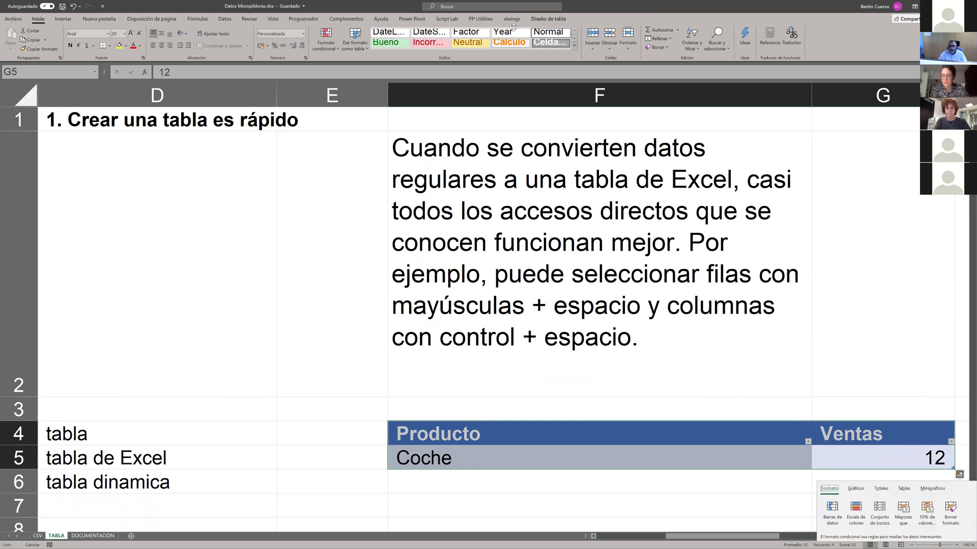
pyautogui.click(485, 42)
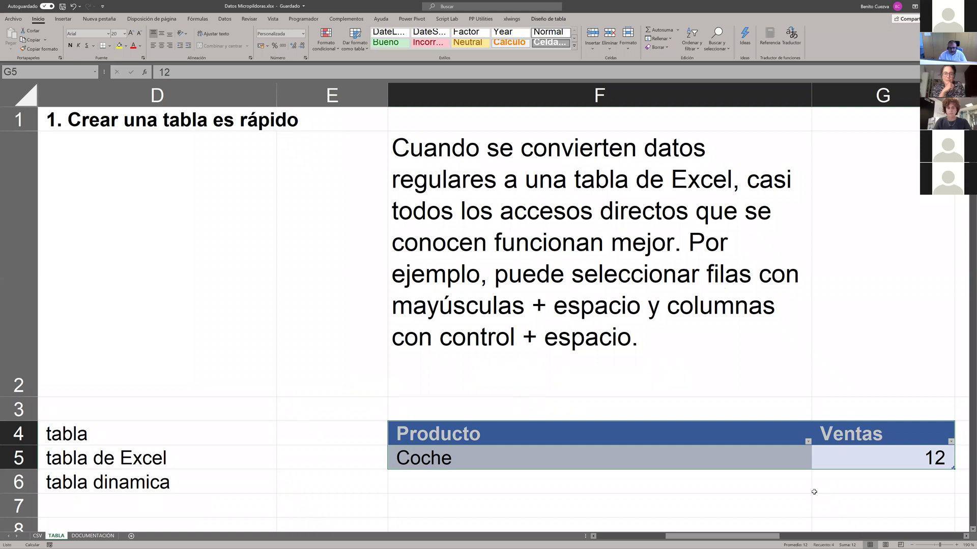
pyautogui.hotkey('ctrl', 'q')
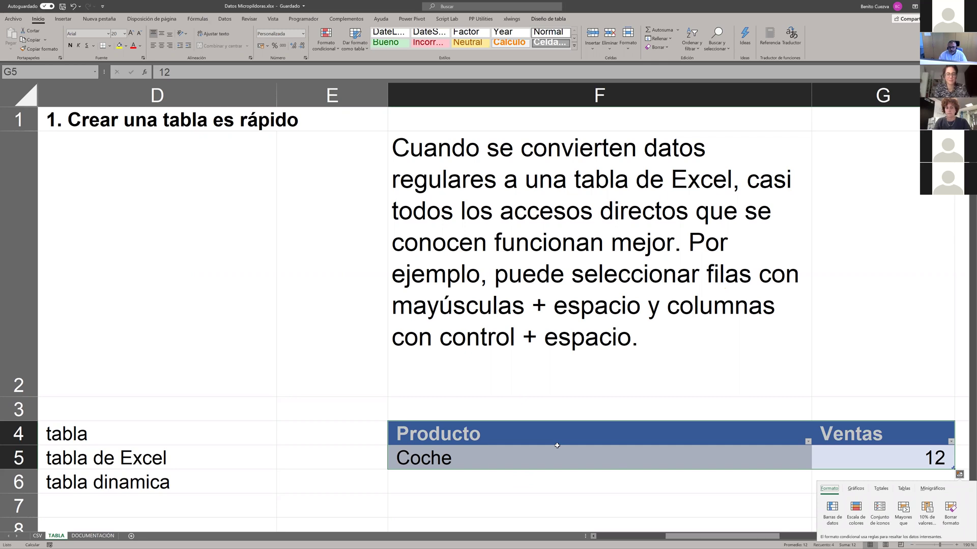
# Step: Select cell F3 outside the table and then cell F5 inside it to compare the available table design options
pyautogui.click(554, 403)
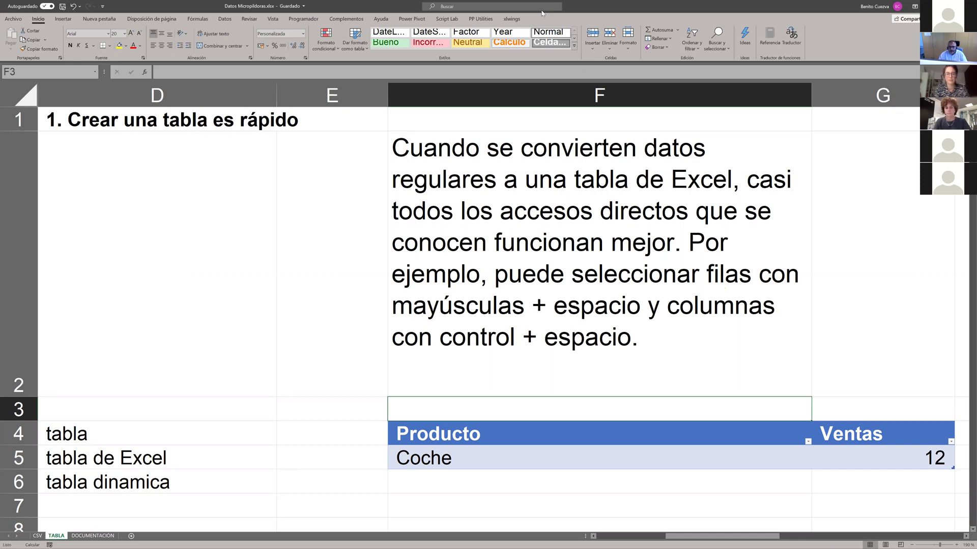
pyautogui.click(547, 457)
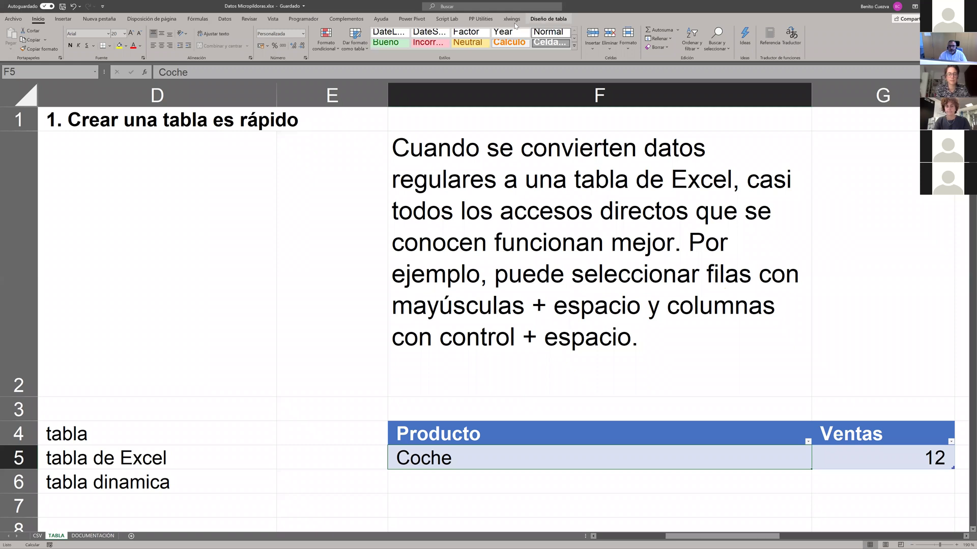
# Step: Compare the ribbon options for cell E4 outside the table with those for F4 and F5 inside it, previewing other table styles
pyautogui.click(548, 19)
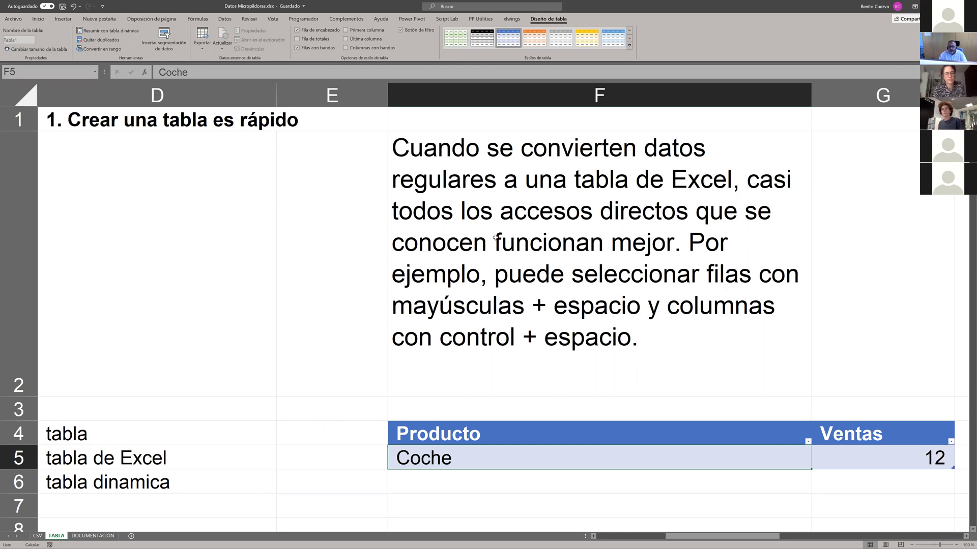
pyautogui.click(333, 434)
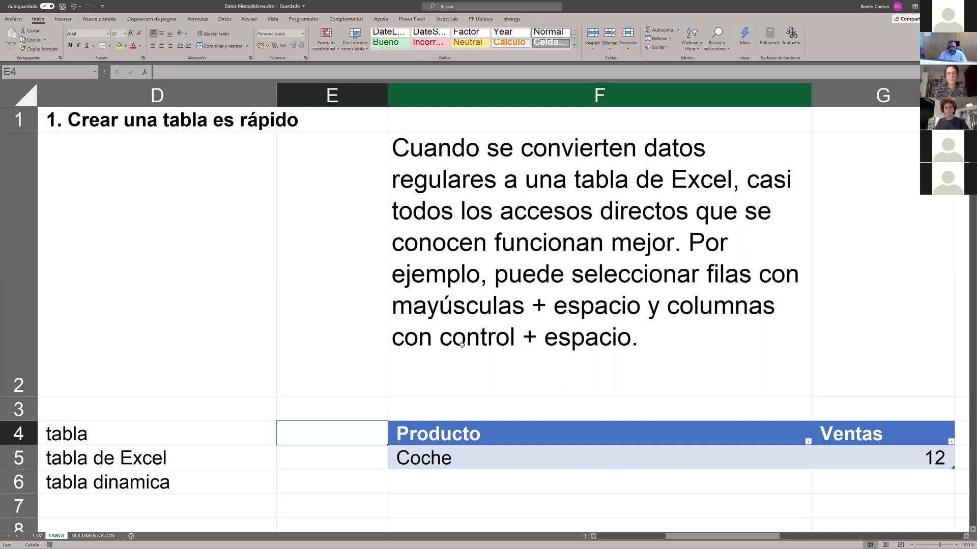
pyautogui.click(441, 436)
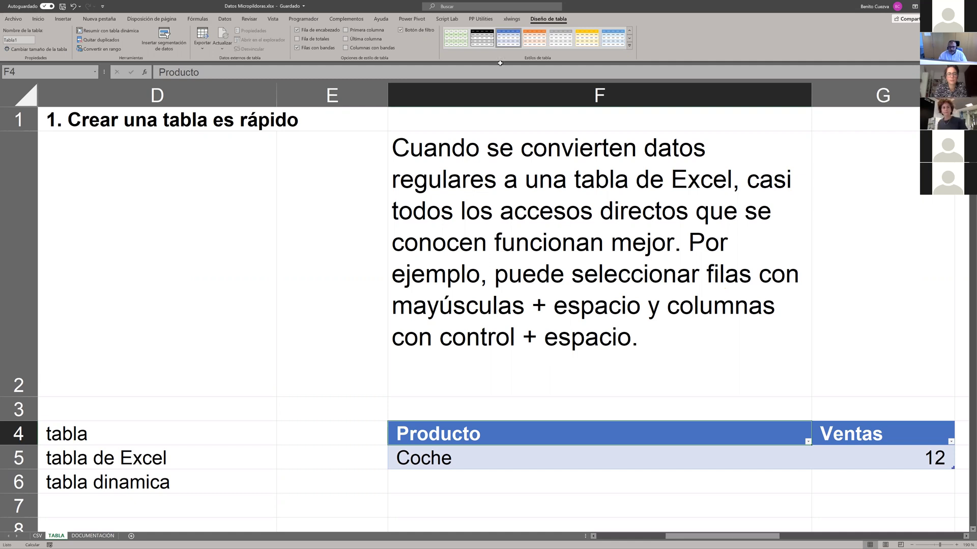
pyautogui.click(554, 459)
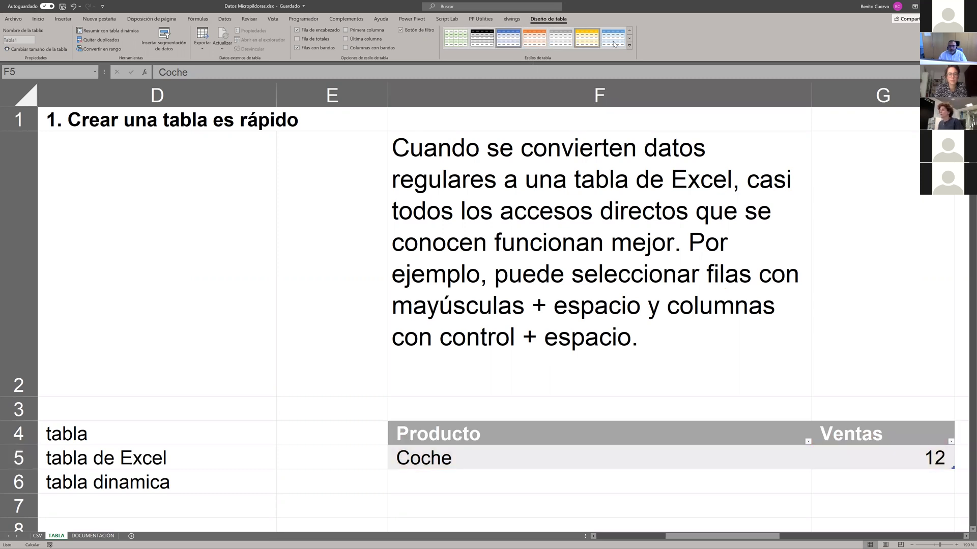
pyautogui.click(534, 37)
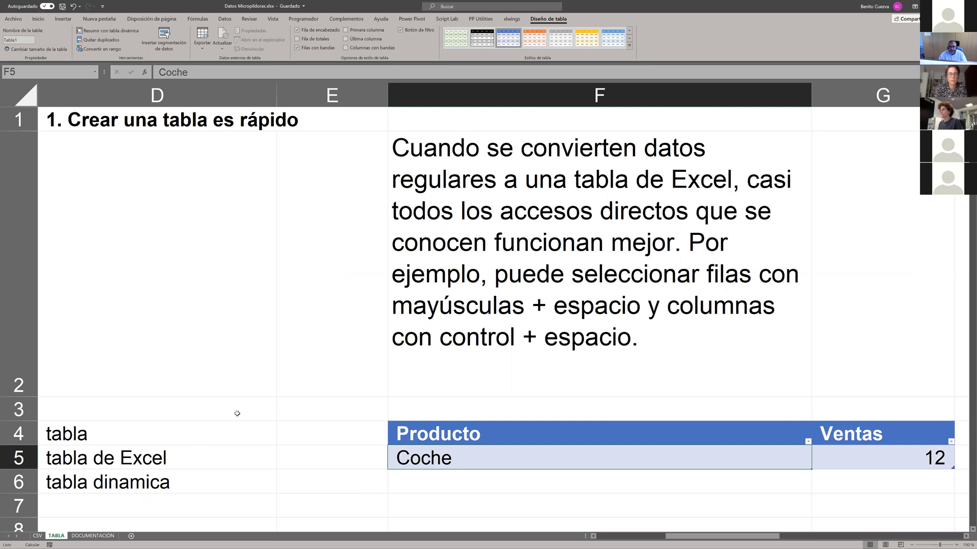
# Step: Look through the full list of Excel table tips and their descriptions on the DOCUMENTACIÓN sheet
pyautogui.click(93, 536)
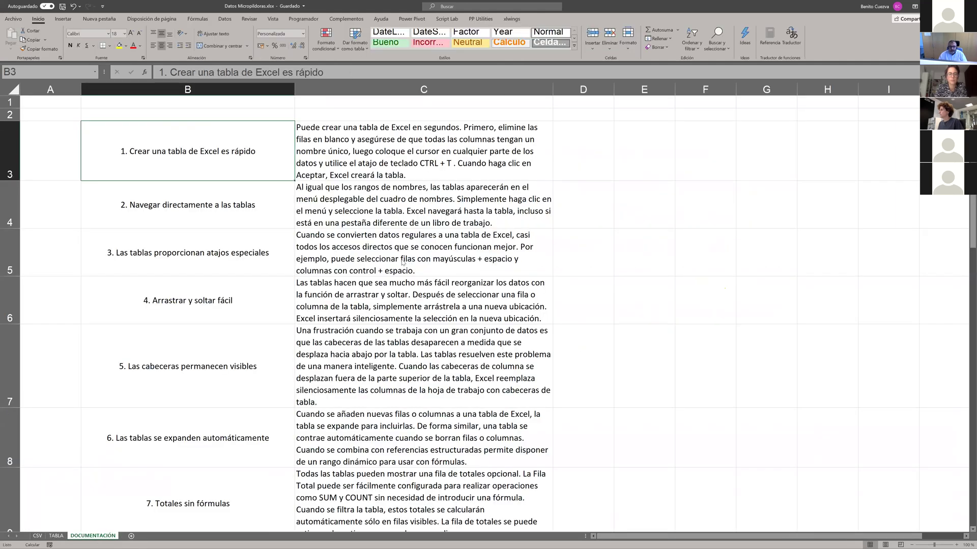
pyautogui.scroll(-1, 400, 270)
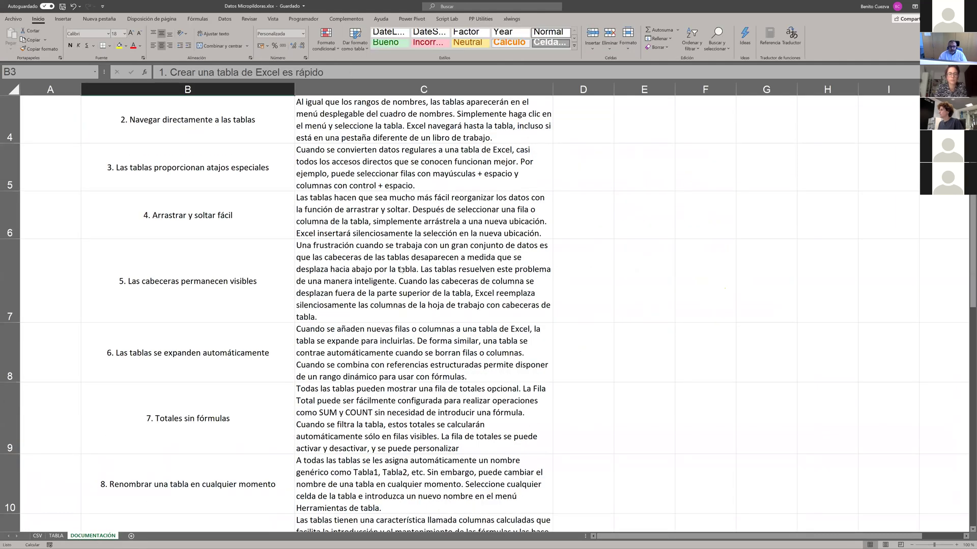
pyautogui.scroll(-6, 400, 269)
pyautogui.scroll(1, 400, 270)
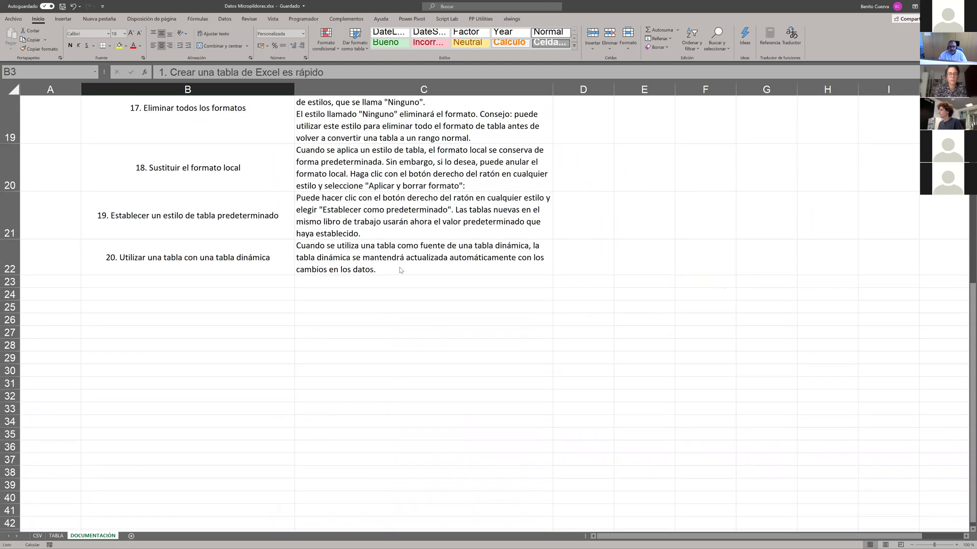
pyautogui.scroll(3, 400, 269)
pyautogui.scroll(1, 400, 269)
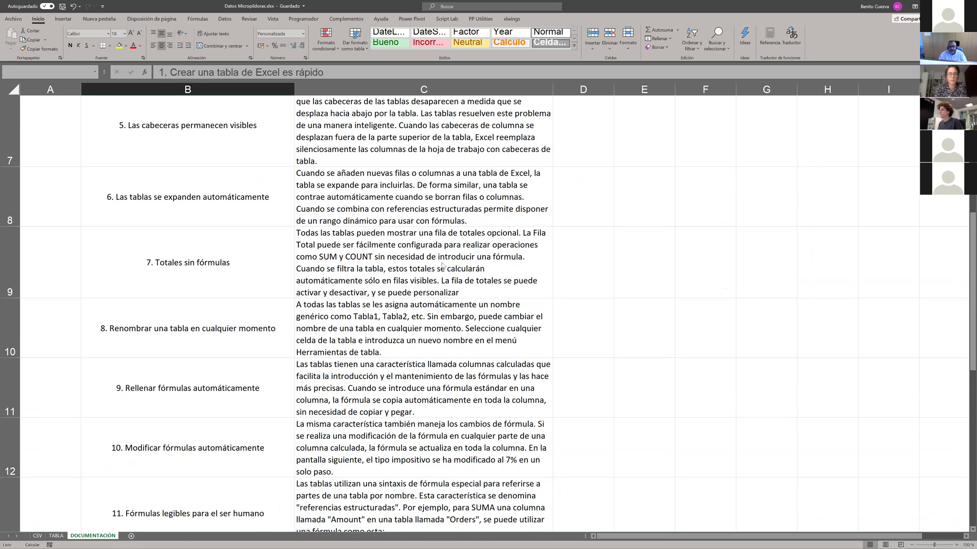
pyautogui.scroll(2, 442, 265)
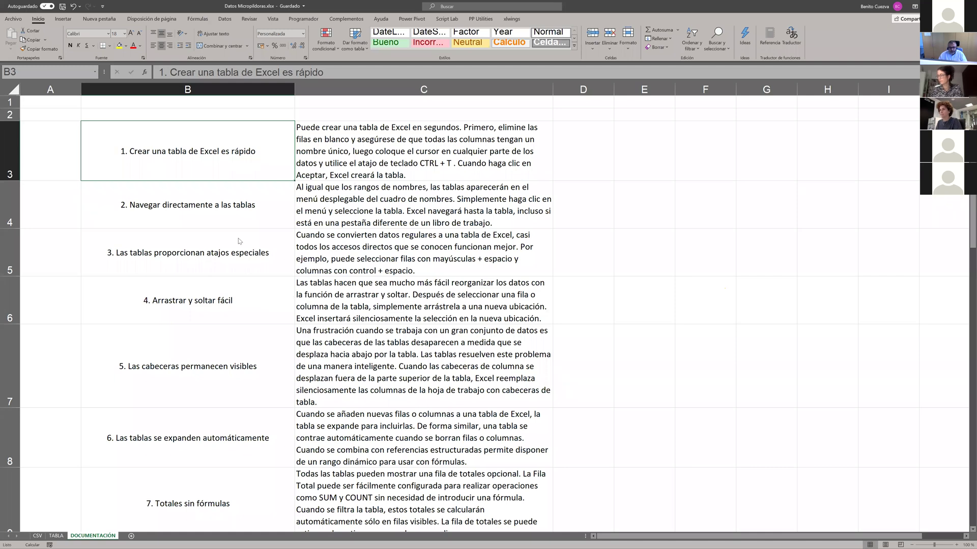
# Step: Return to the TABLA sheet and choose the tip "2. Navegar directamente a las tablas" in cell D1
pyautogui.click(57, 536)
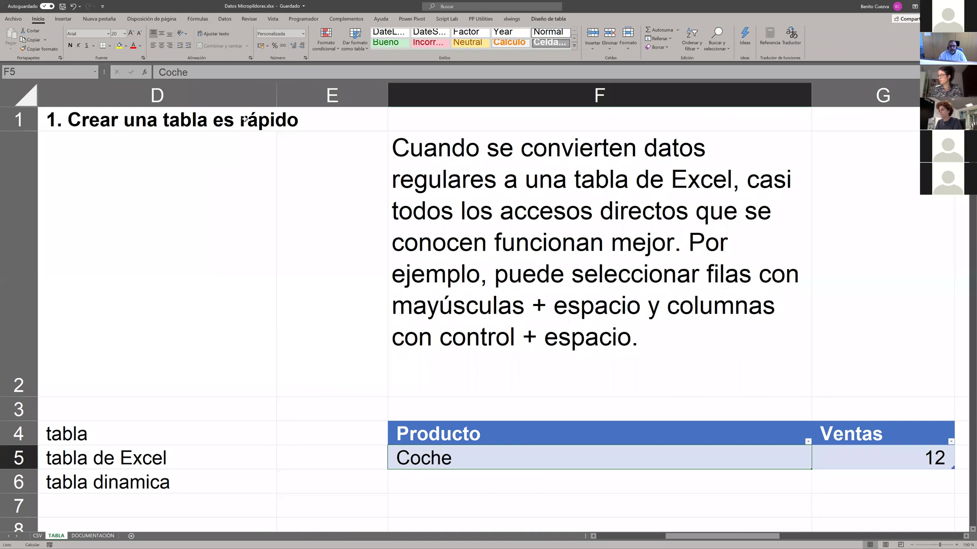
pyautogui.click(244, 120)
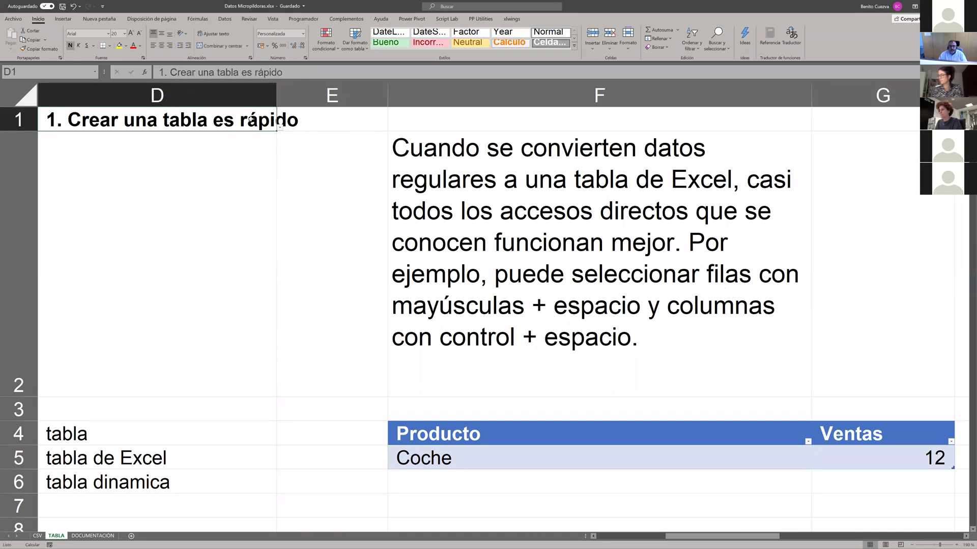
pyautogui.click(279, 131)
pyautogui.click(243, 147)
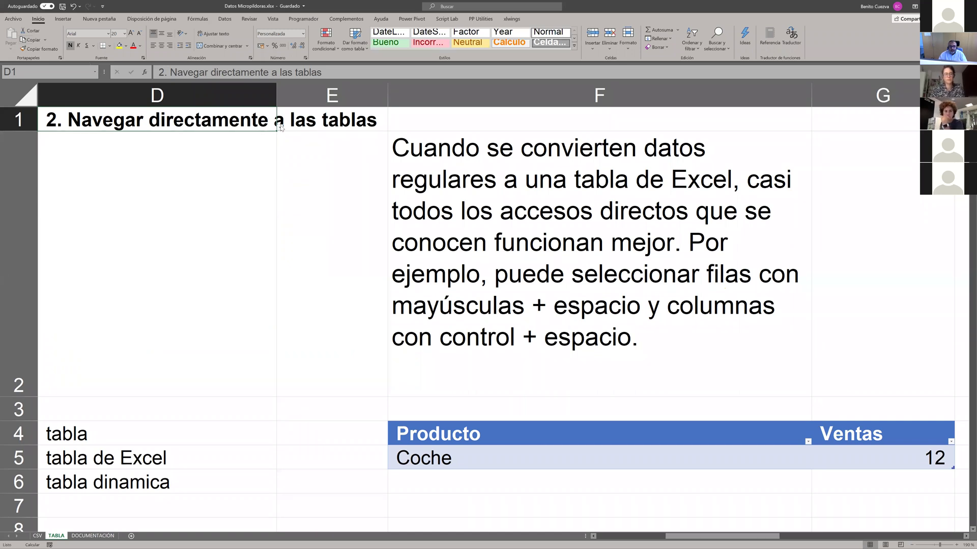
pyautogui.click(234, 182)
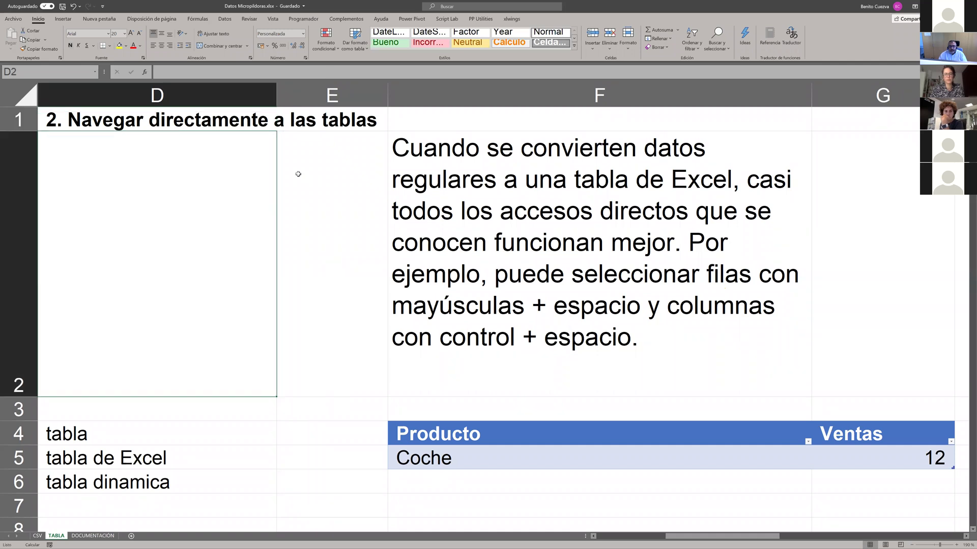
pyautogui.click(328, 173)
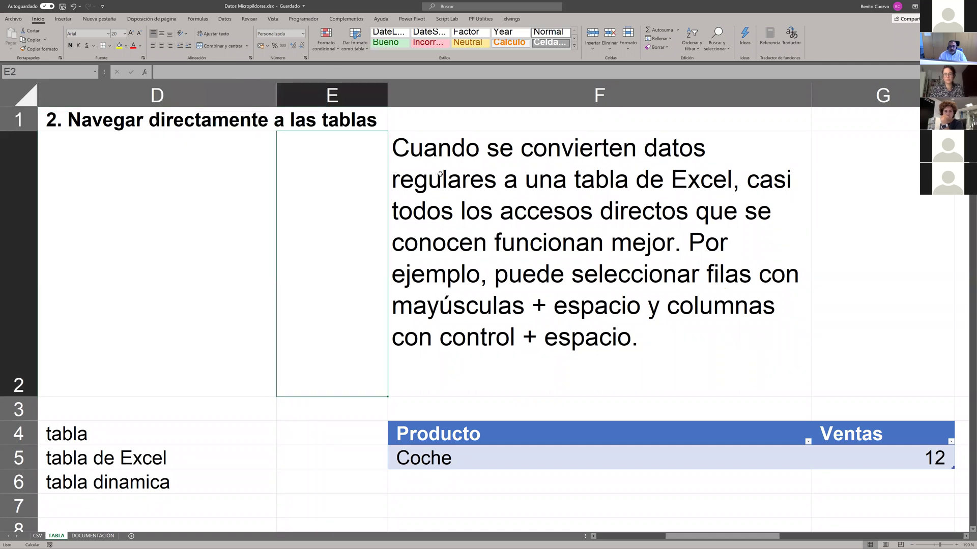
# Step: Choose the tip "4. Arrastrar y soltar fácil" in cell D1 and inspect the lookup formula in F2
pyautogui.click(233, 113)
pyautogui.click(279, 129)
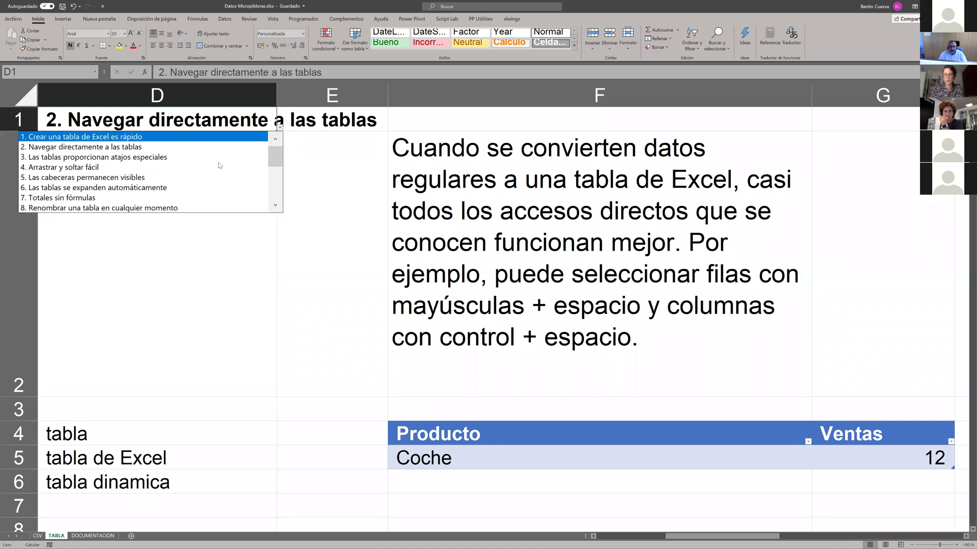
pyautogui.click(213, 166)
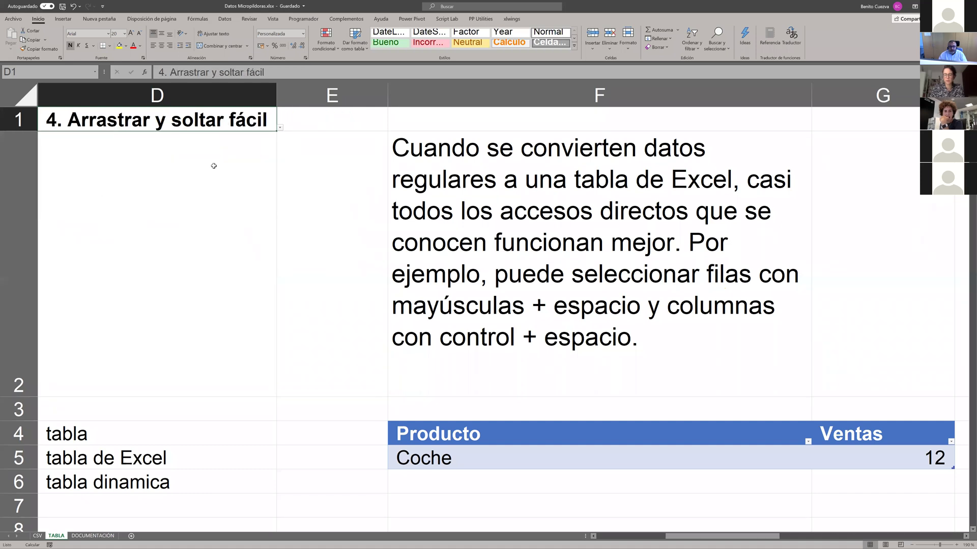
pyautogui.click(475, 194)
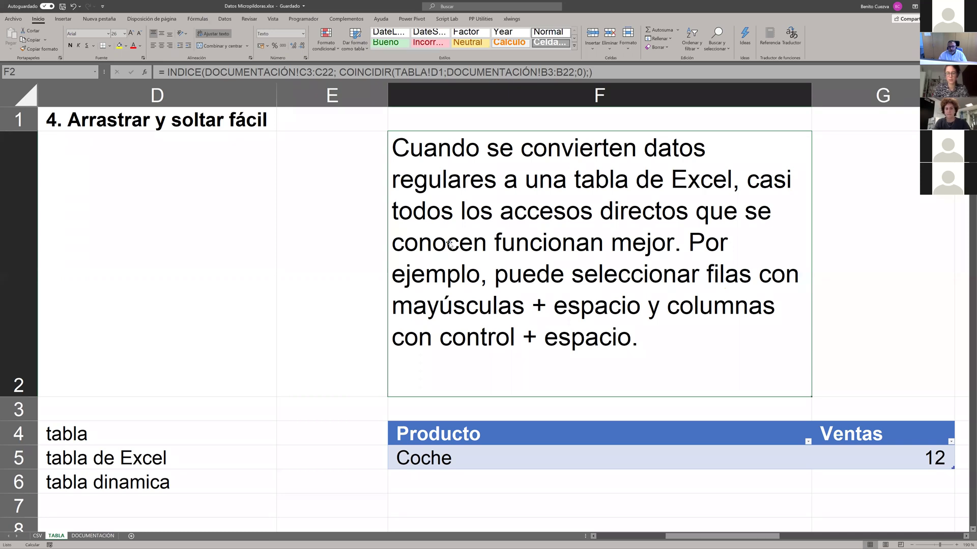
# Step: Set the workbook calculation mode to Automático in the Excel options, and reopen the formula options to check it
pyautogui.click(13, 21)
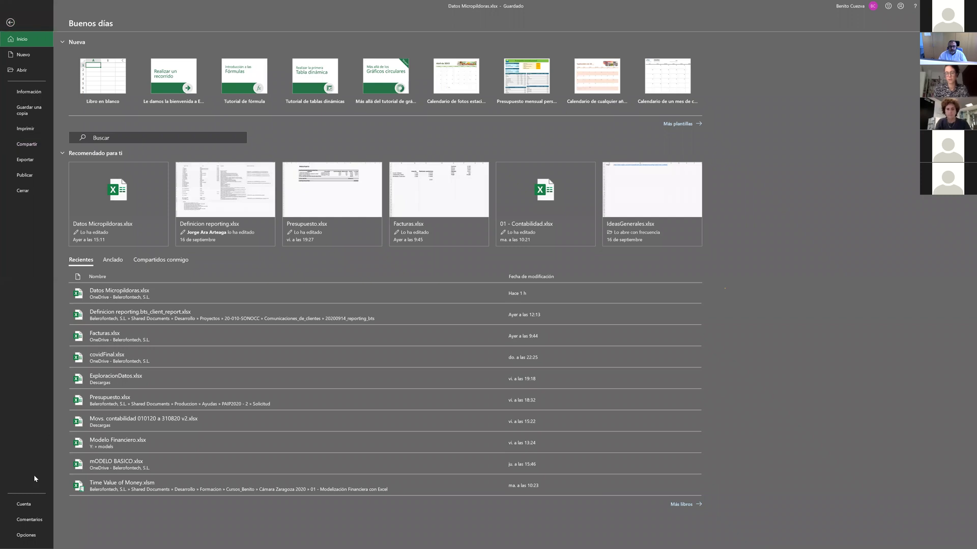
pyautogui.click(31, 537)
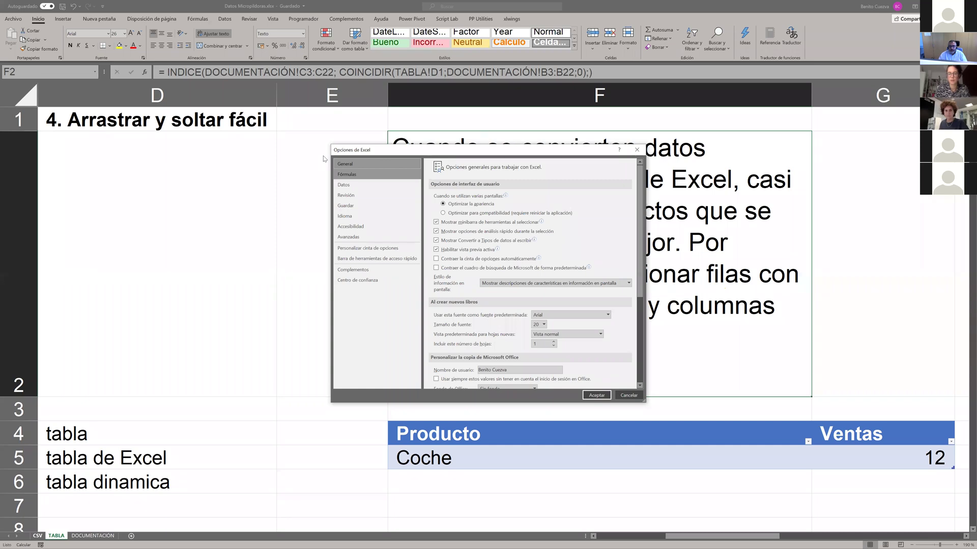
pyautogui.click(347, 178)
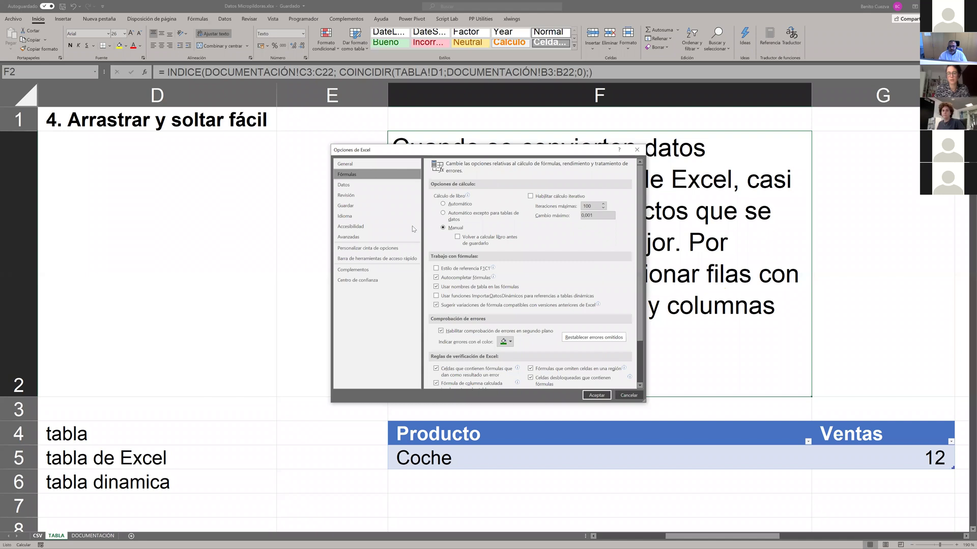
pyautogui.click(442, 204)
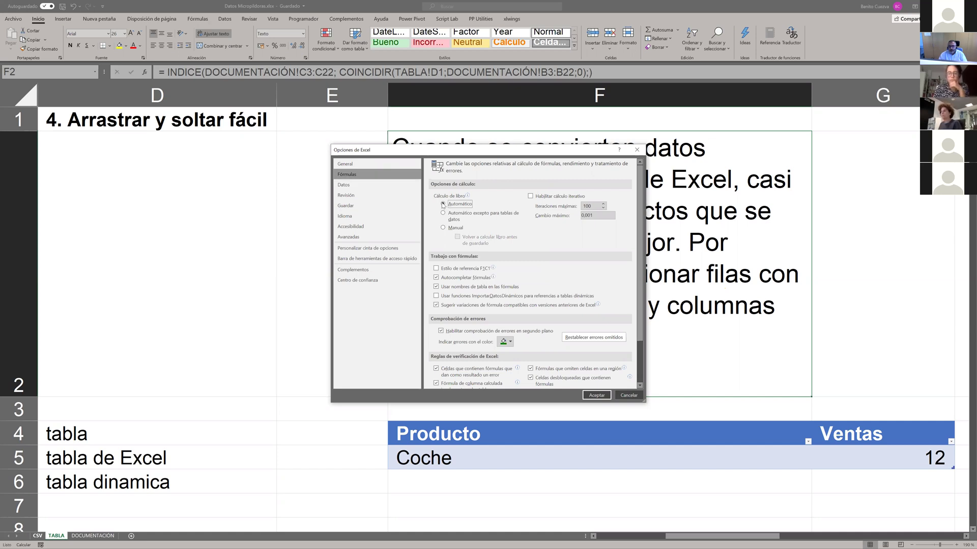
pyautogui.click(602, 392)
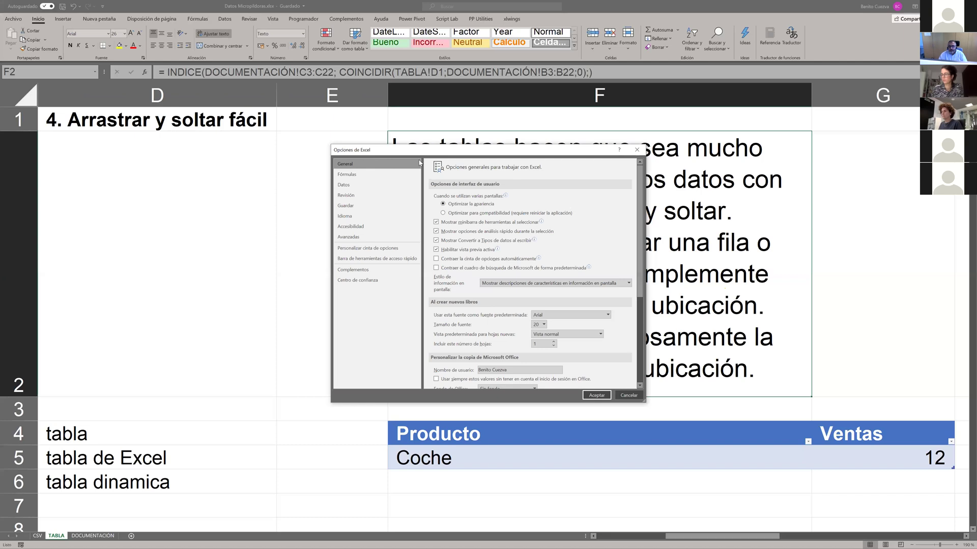
pyautogui.click(344, 176)
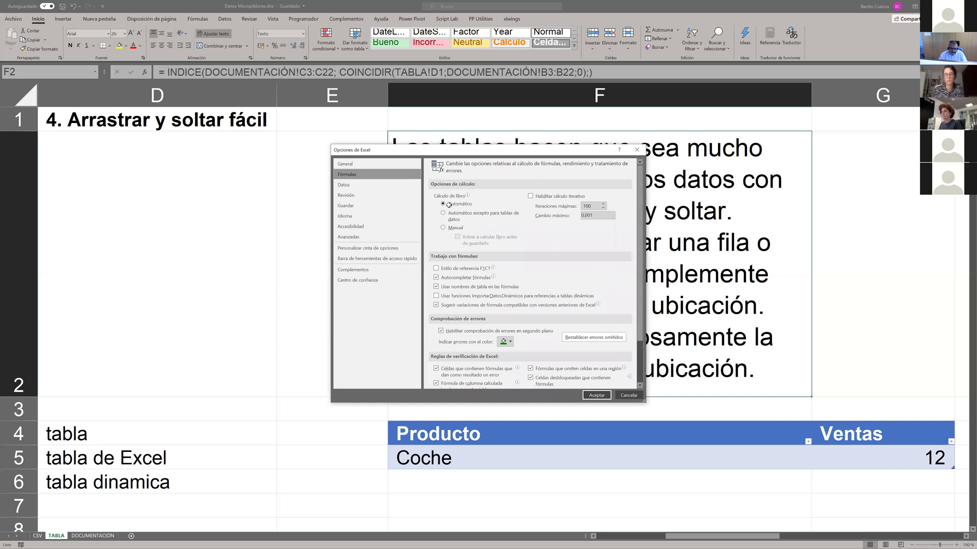
pyautogui.press('Return')
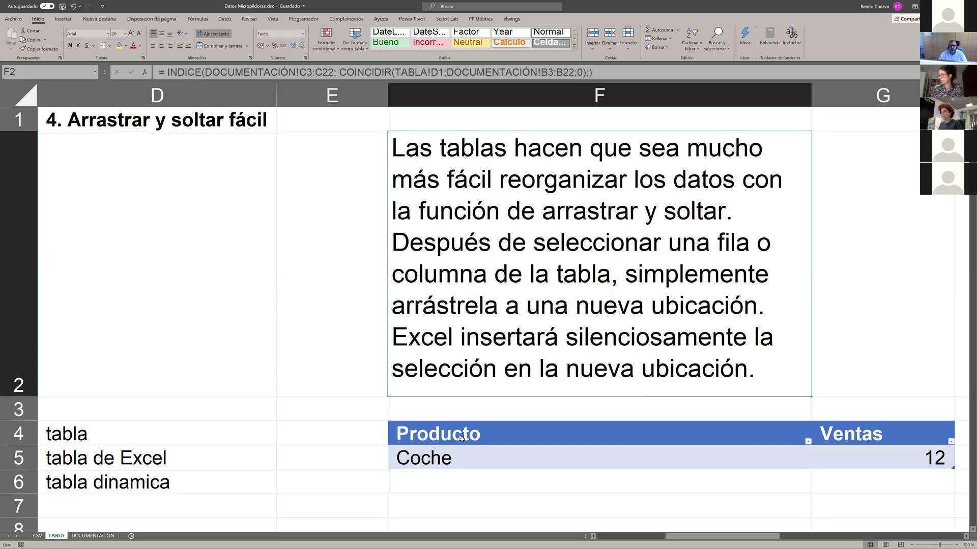
# Step: Choose the tip "1. Crear una tabla de Excel es rápido" in D1 and make row 2 taller to fit its whole description
pyautogui.click(229, 128)
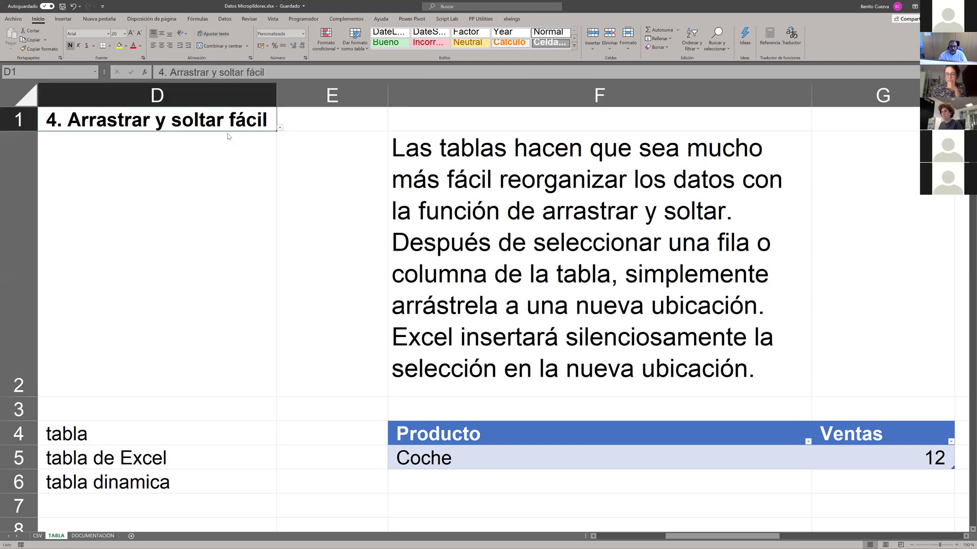
pyautogui.click(281, 126)
pyautogui.press('Return')
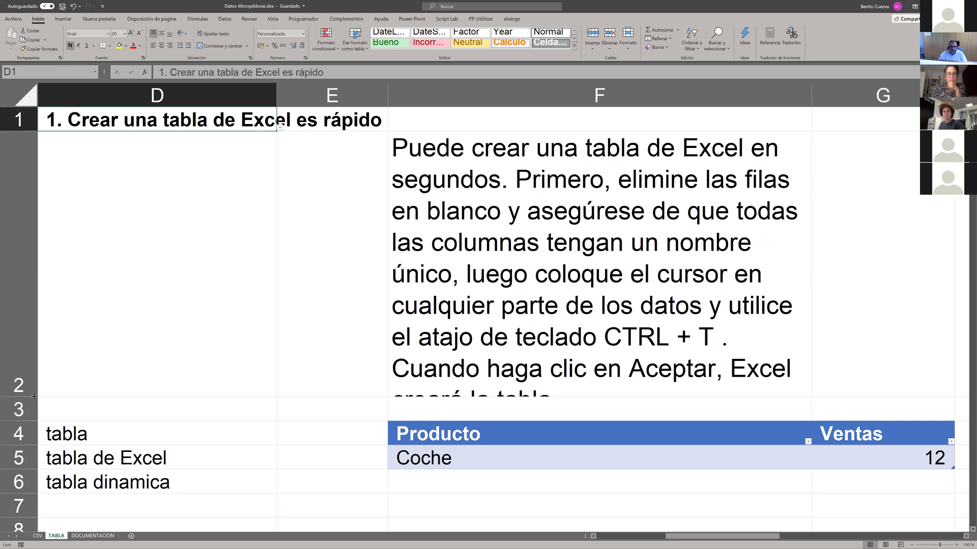
pyautogui.moveTo(37, 404); pyautogui.dragTo(381, 303)
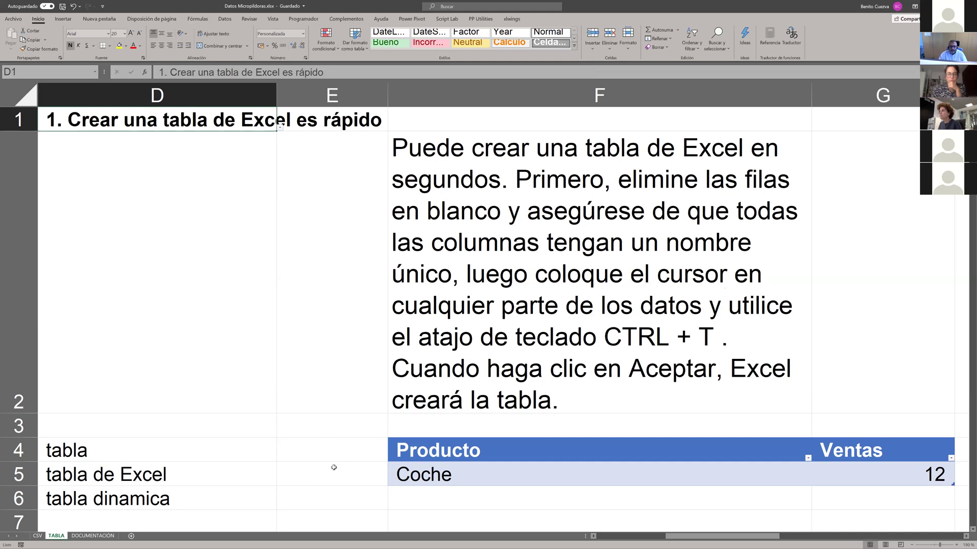
pyautogui.scroll(-1, 235, 452)
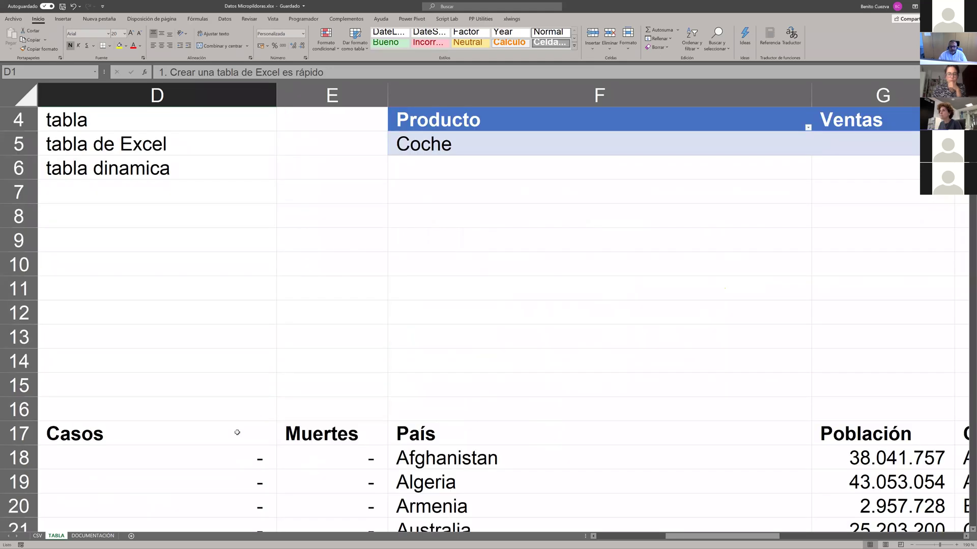
pyautogui.scroll(1, 192, 392)
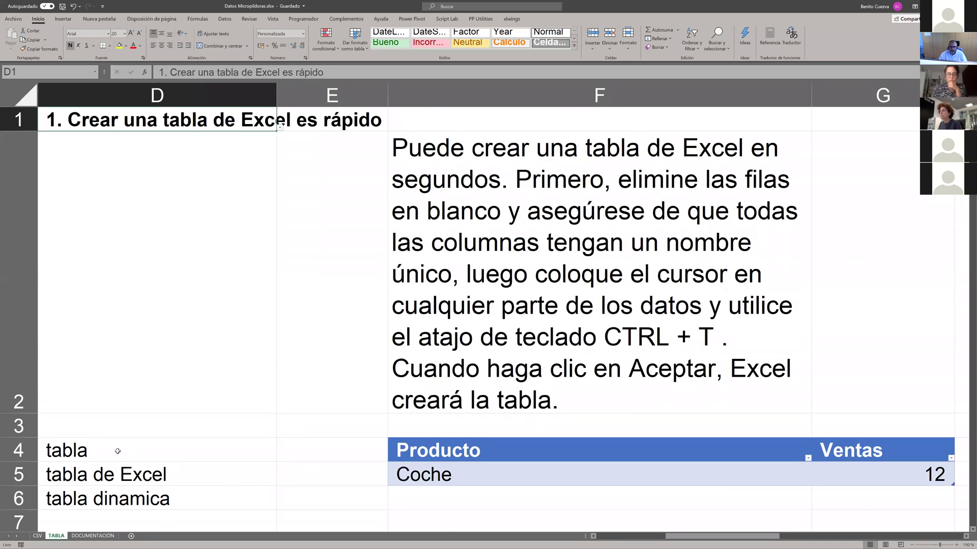
pyautogui.click(117, 451)
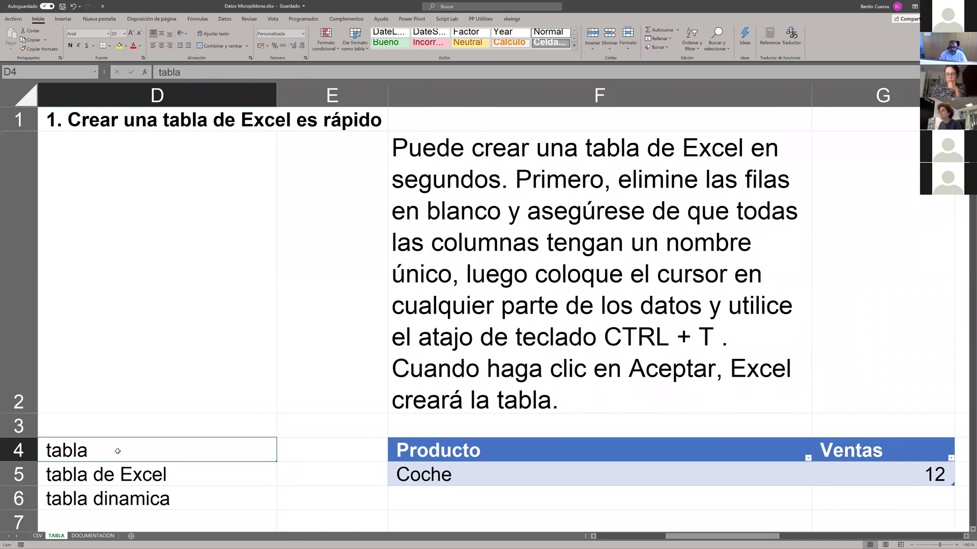
pyautogui.press('Down')
pyautogui.press('Down')
pyautogui.press('Down')
pyautogui.press('Down')
pyautogui.press('Down')
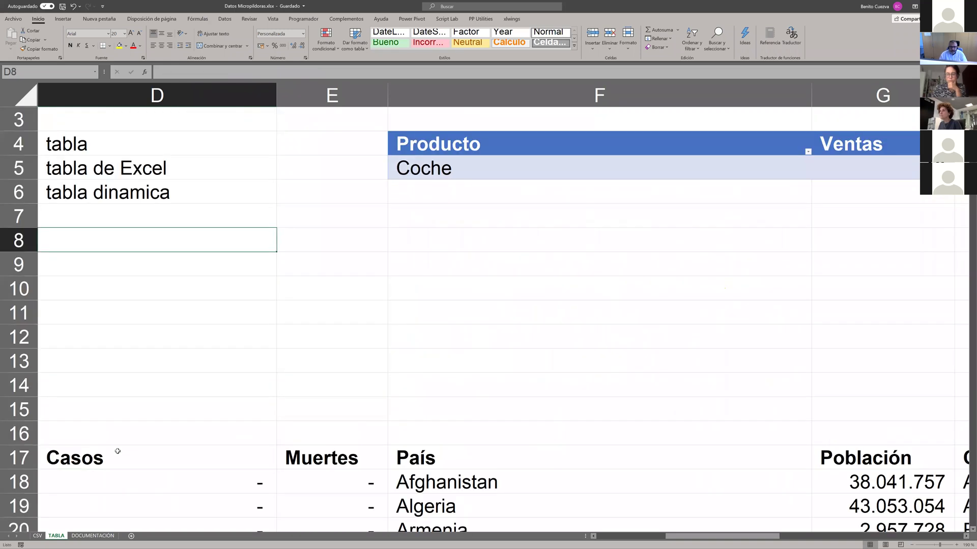
pyautogui.press('Up')
pyautogui.press('Up')
pyautogui.press('Up')
pyautogui.press('Up')
pyautogui.press('Up')
pyautogui.press('Up')
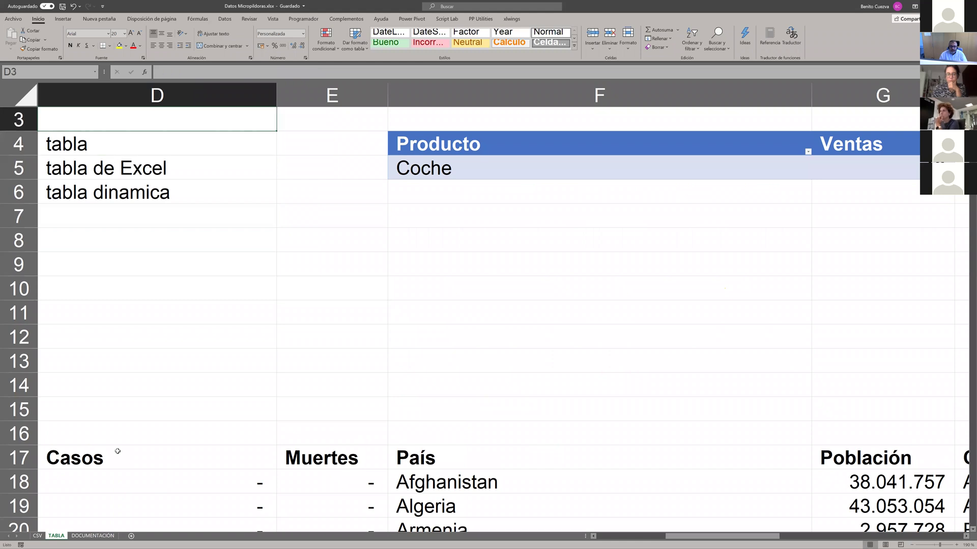
pyautogui.press('Up')
pyautogui.press('Up')
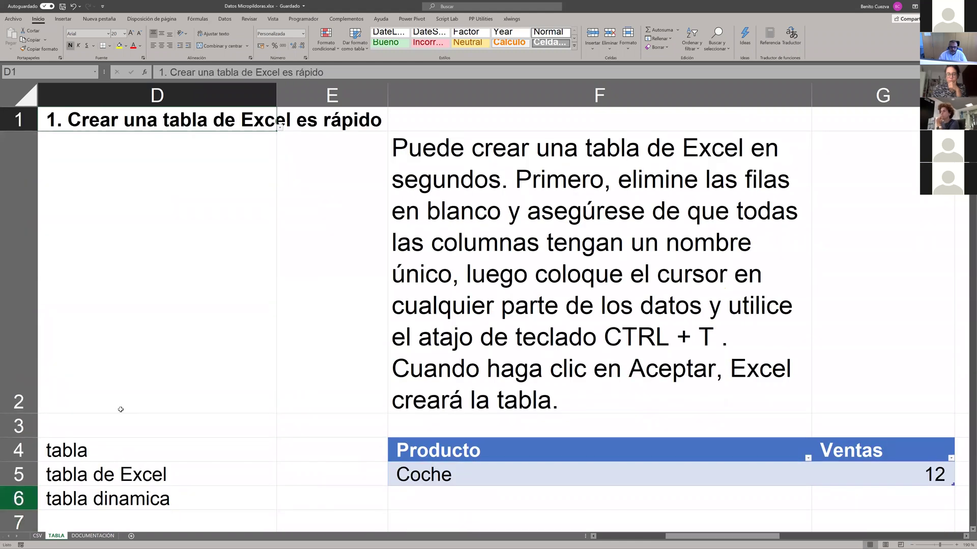
pyautogui.click(107, 450)
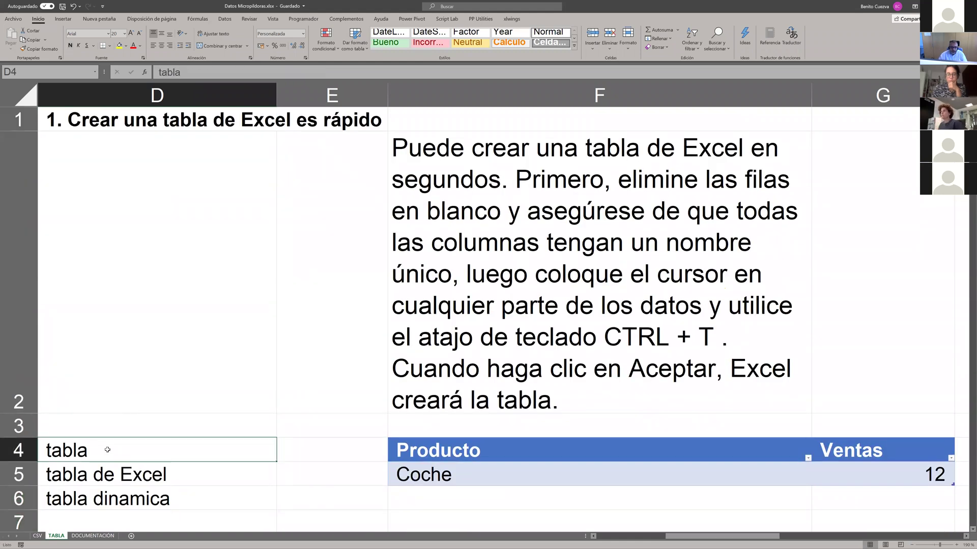
# Step: Clear the three table-type labels in D4:D6 and delete the small Producto/Ventas sample table in F4:G5
pyautogui.moveTo(88, 453); pyautogui.dragTo(91, 496)
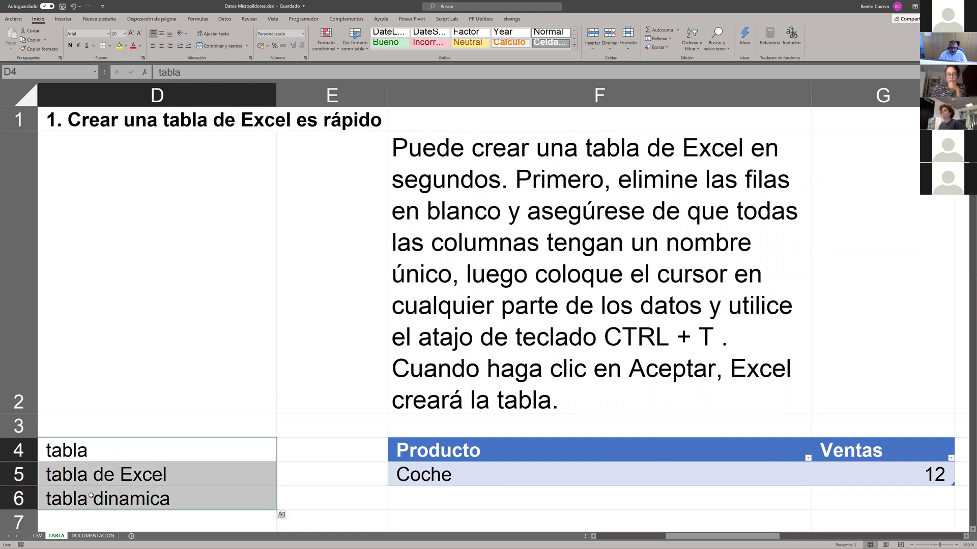
pyautogui.press('Delete')
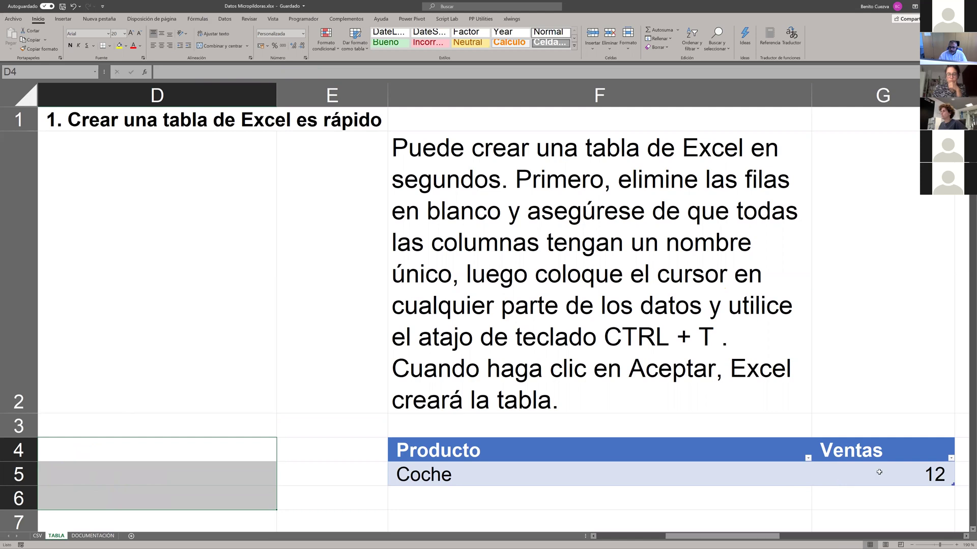
pyautogui.moveTo(850, 478); pyautogui.dragTo(610, 455)
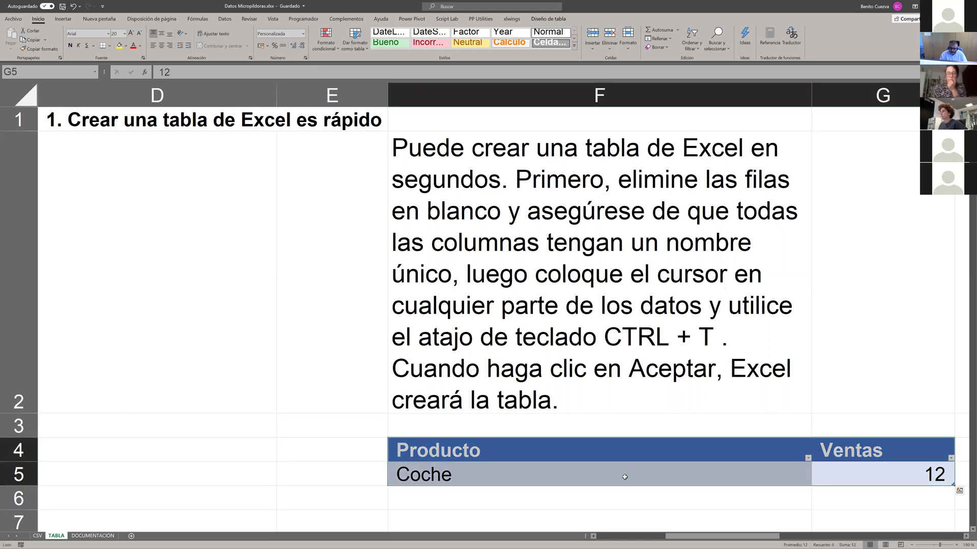
pyautogui.press('Delete')
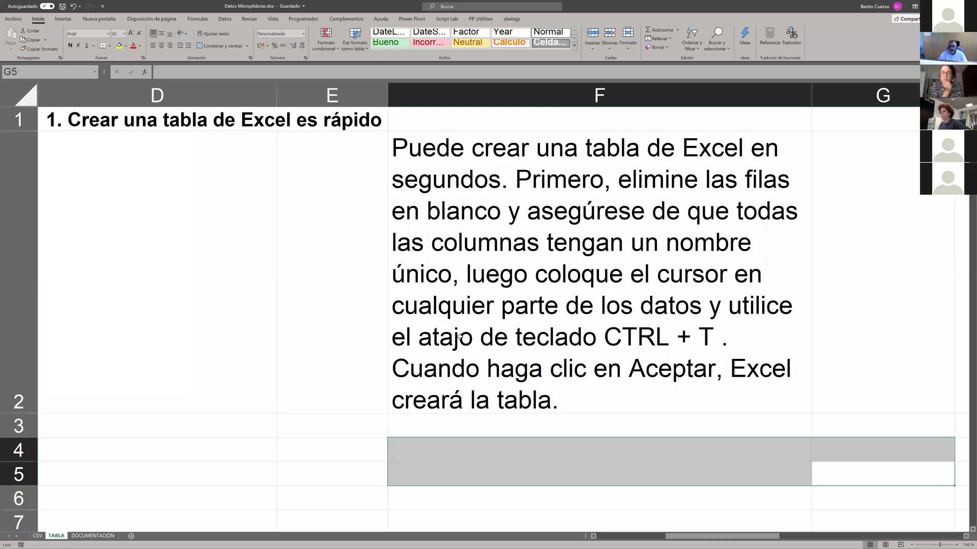
# Step: Convert the country data range starting at C17 into an Excel table, keeping its first row as headers
pyautogui.scroll(-2, 457, 331)
pyautogui.click(440, 412)
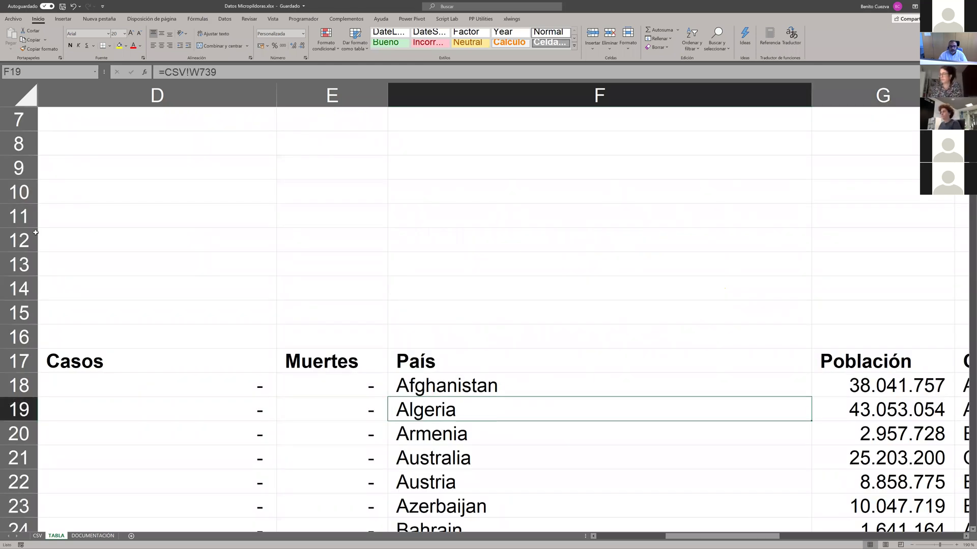
pyautogui.click(64, 19)
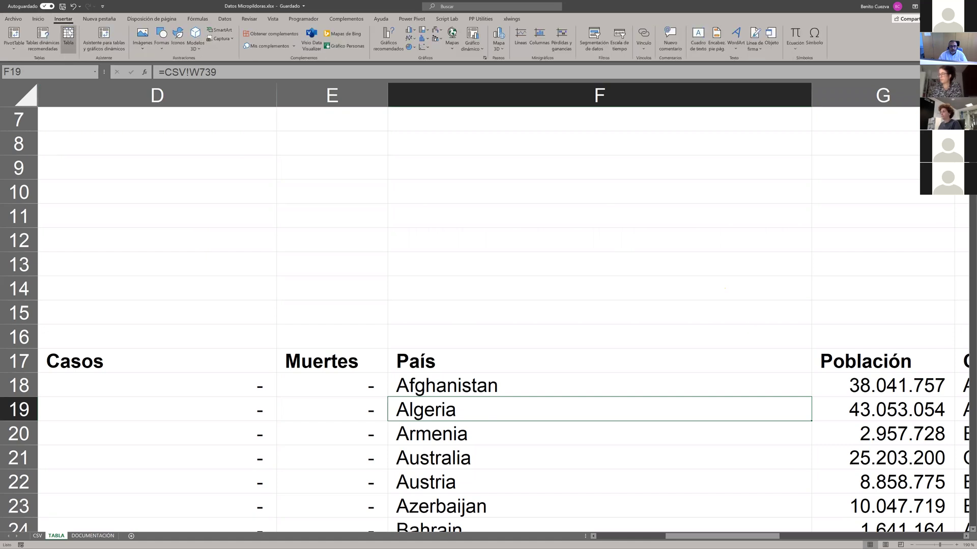
pyautogui.click(68, 36)
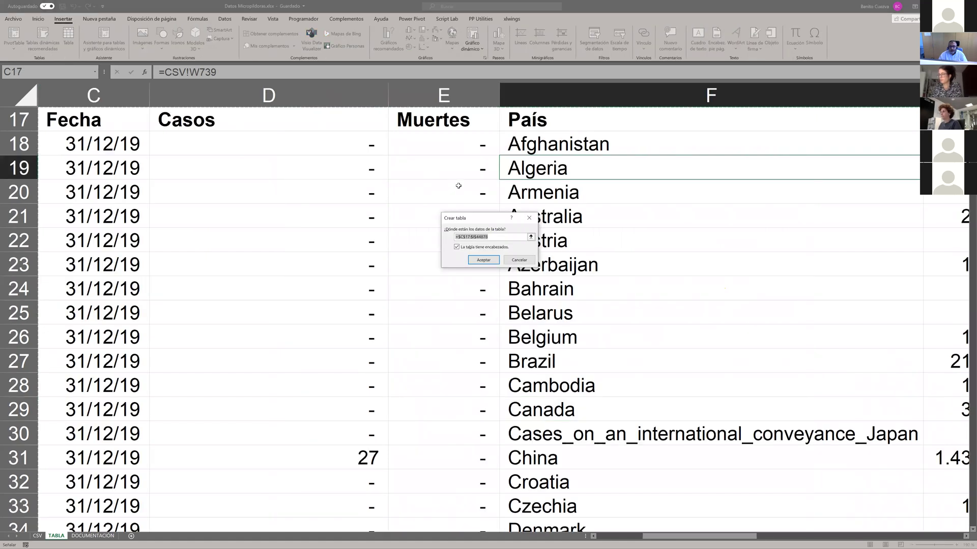
pyautogui.click(483, 259)
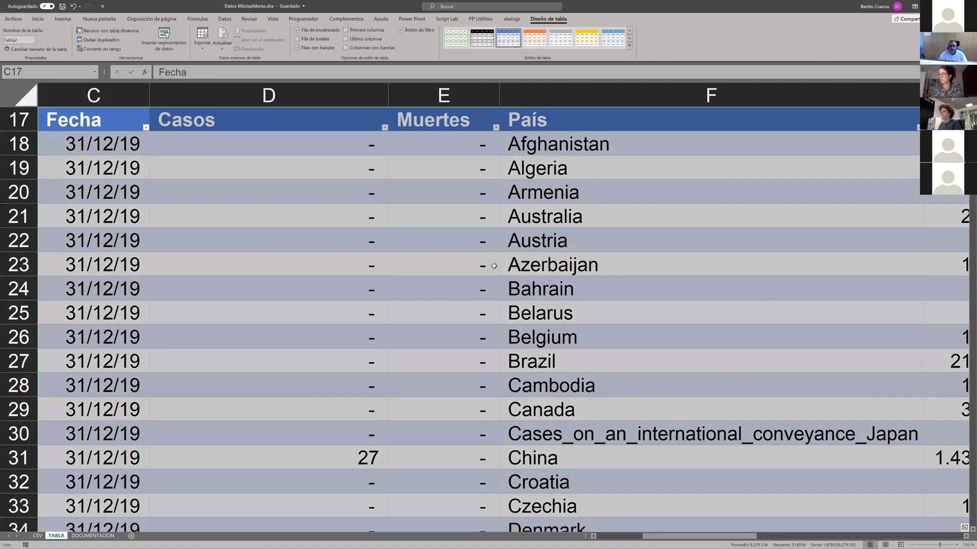
# Step: Examine the new table's extent, banded formatting and how its headers behave further down the sheet
pyautogui.scroll(-1, 493, 264)
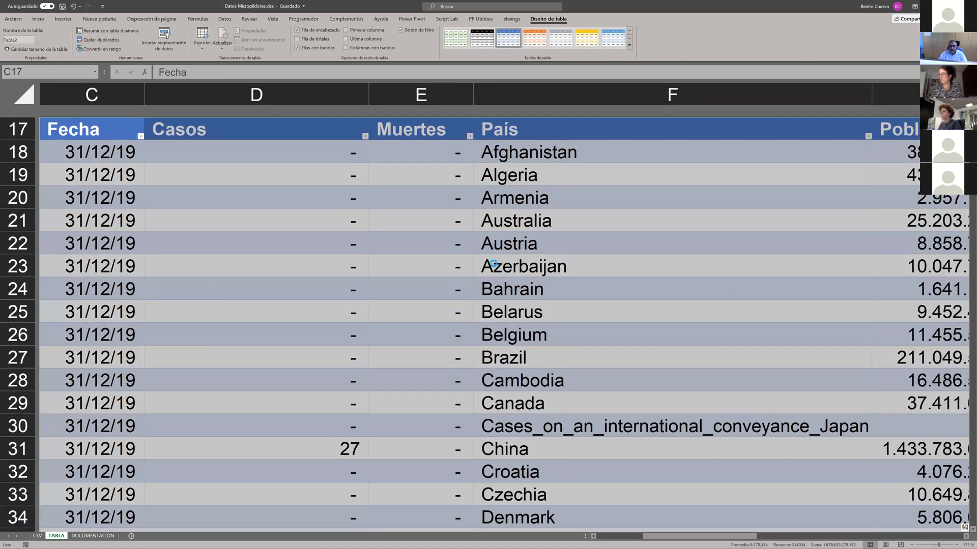
pyautogui.scroll(-1, 494, 264)
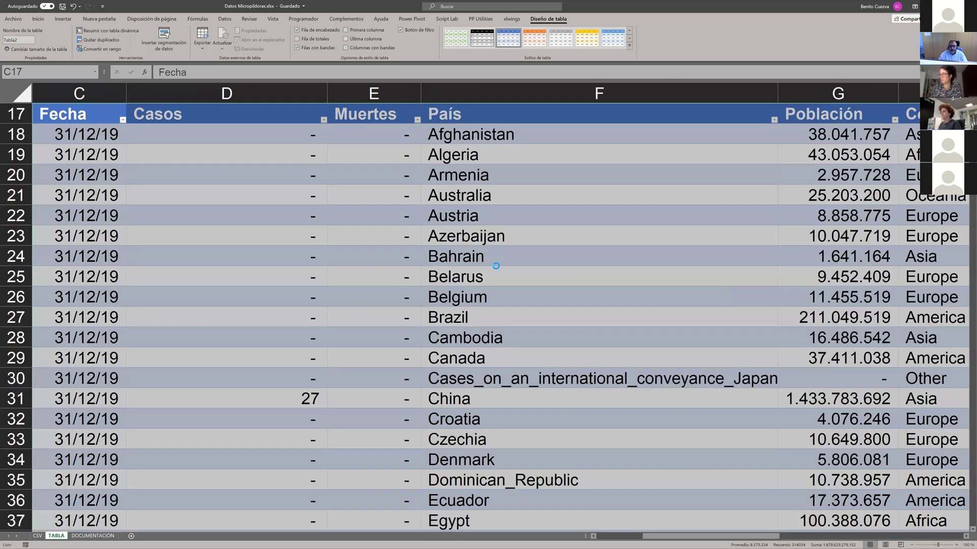
pyautogui.scroll(-1, 485, 258)
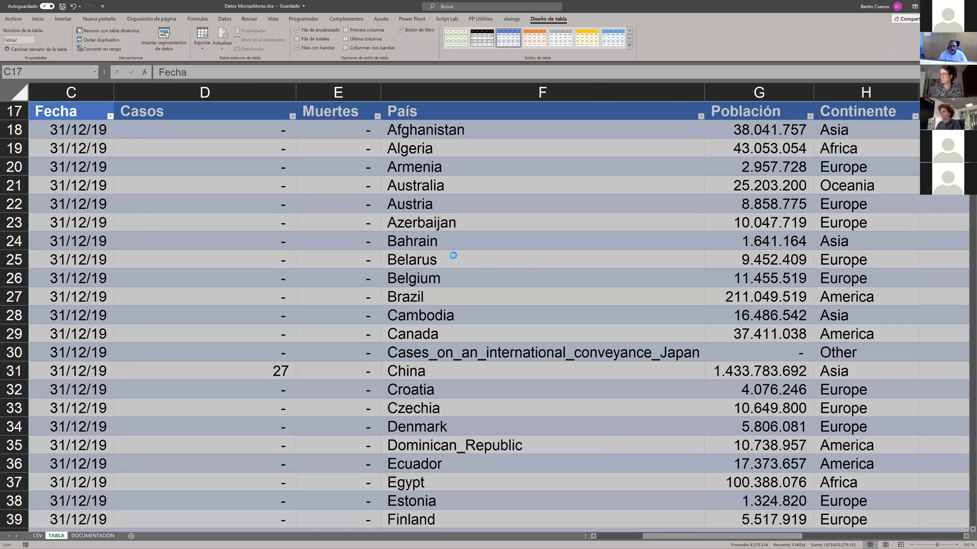
pyautogui.scroll(-8, 453, 255)
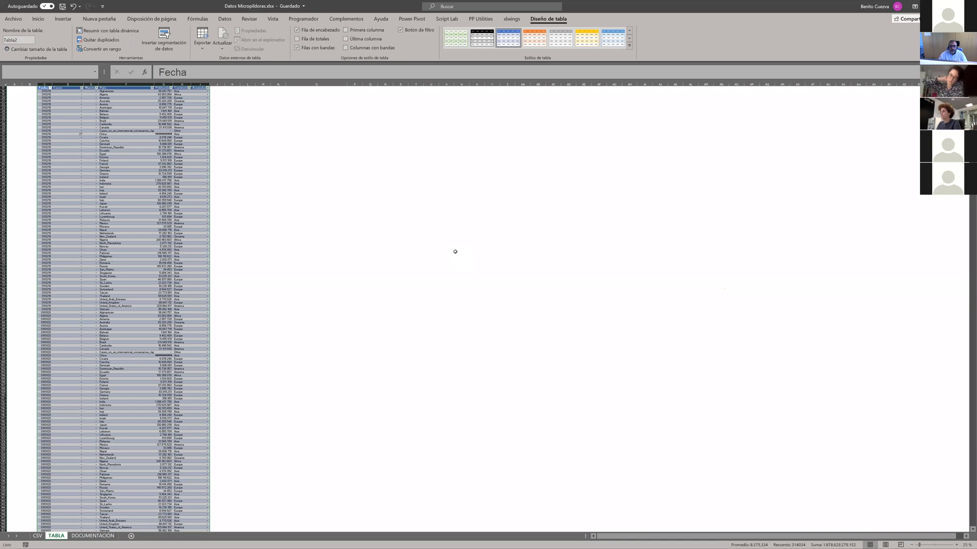
pyautogui.scroll(1, 455, 252)
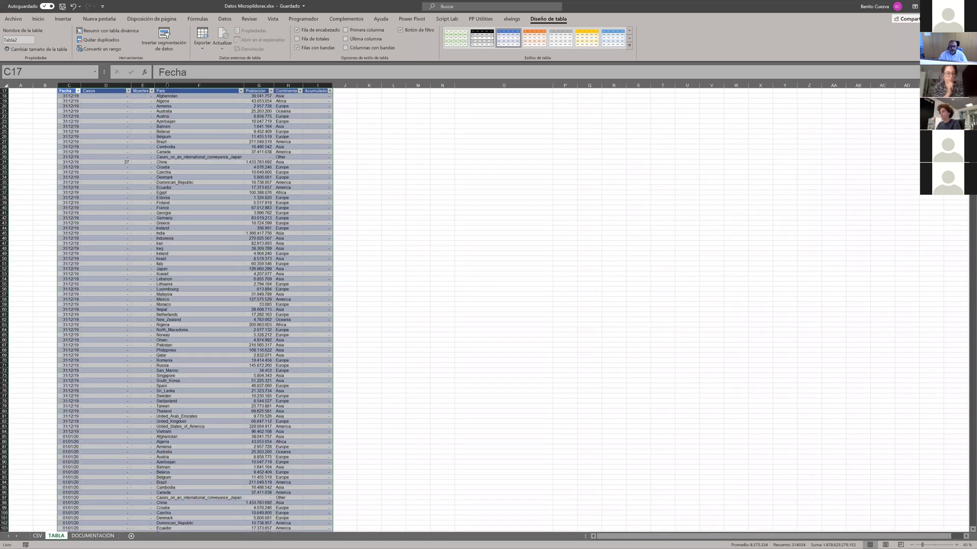
pyautogui.scroll(5, 268, 303)
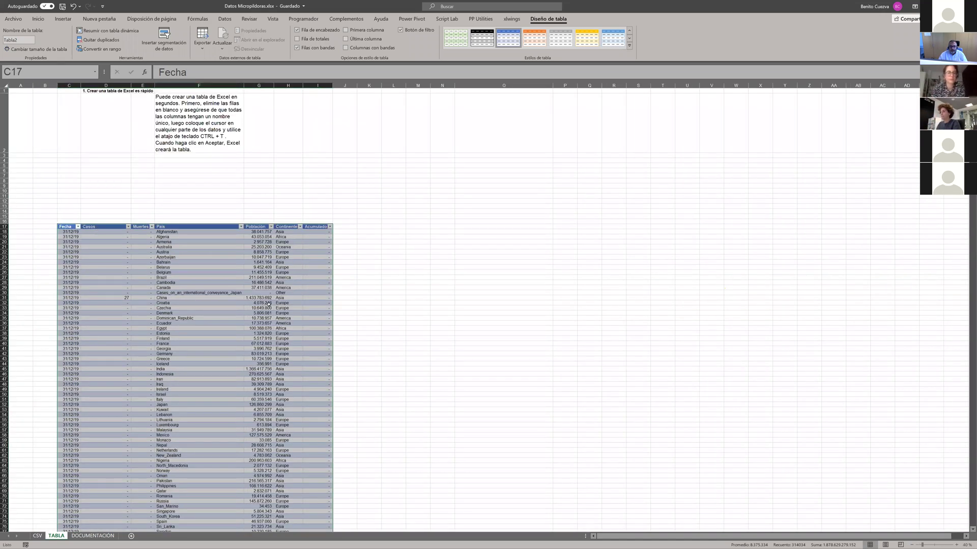
pyautogui.scroll(-1, 213, 373)
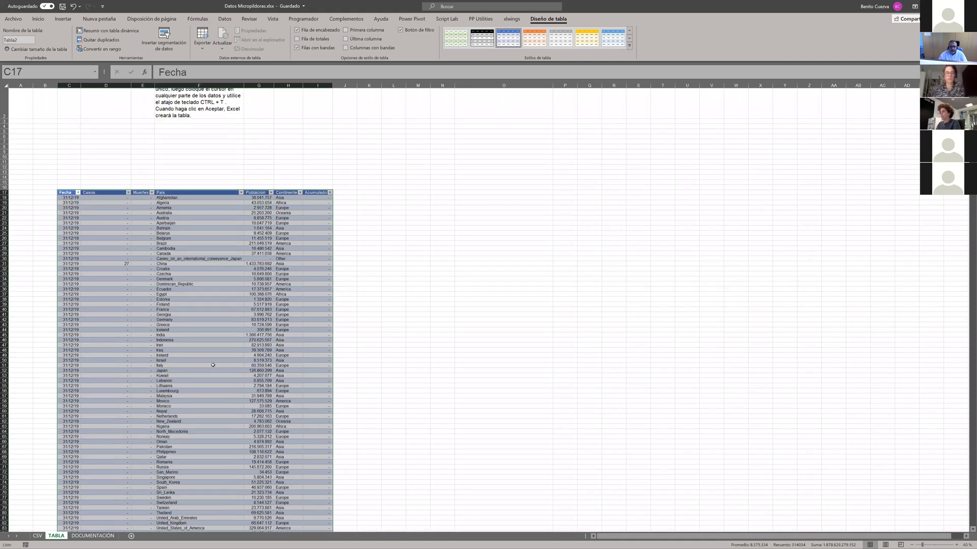
pyautogui.scroll(-3, 213, 365)
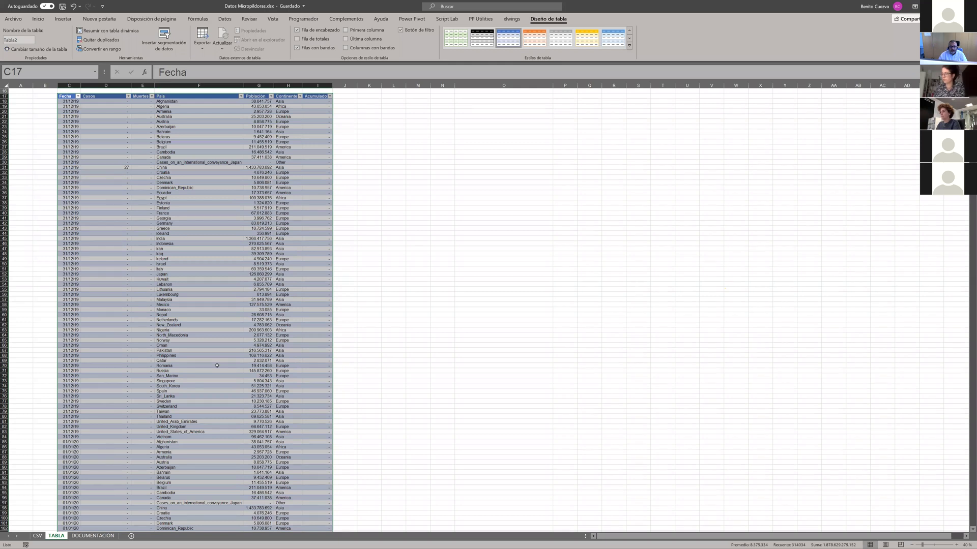
pyautogui.scroll(-13, 333, 244)
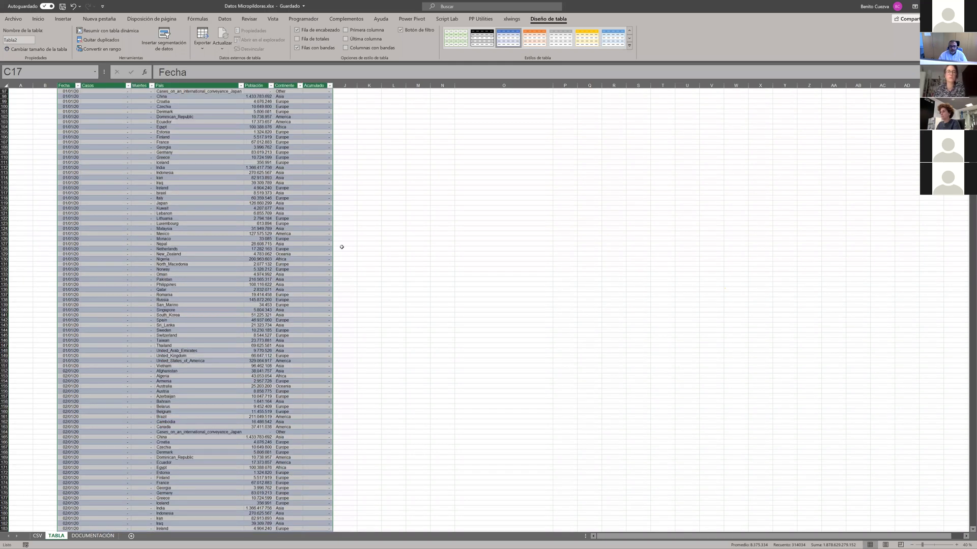
pyautogui.scroll(10, 334, 243)
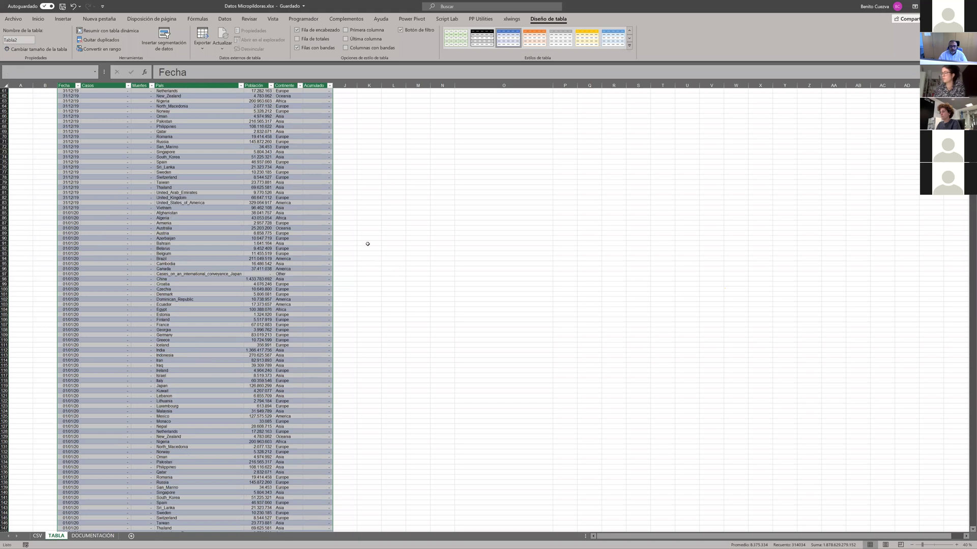
pyautogui.scroll(6, 454, 314)
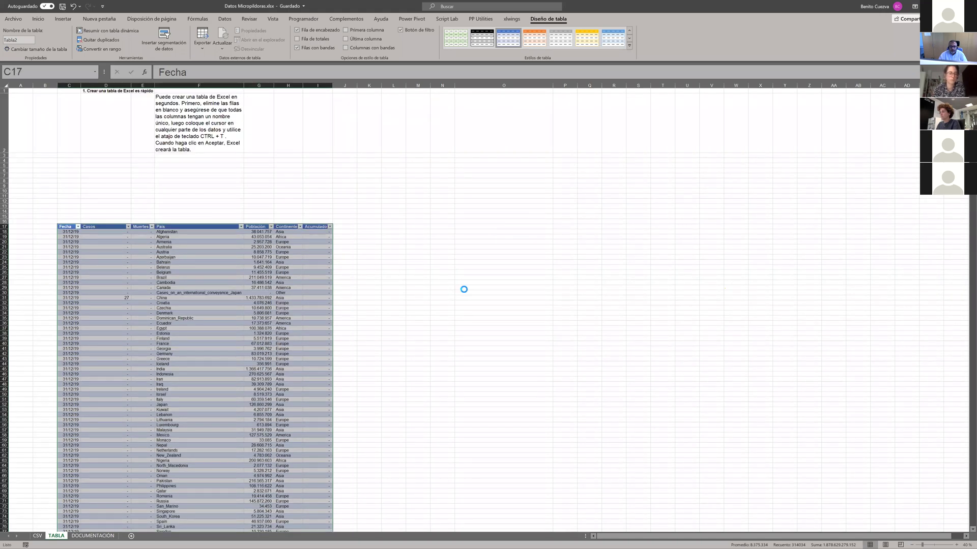
pyautogui.scroll(1, 464, 289)
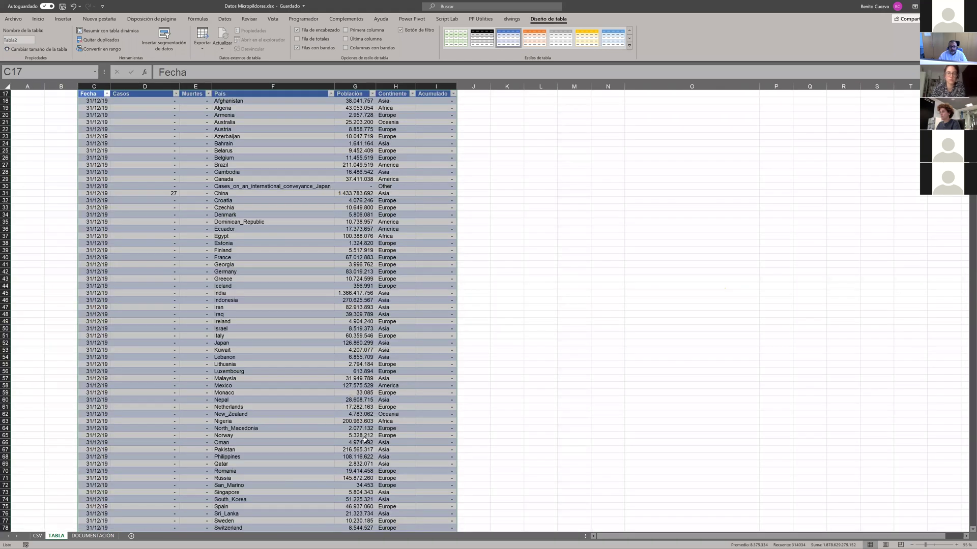
pyautogui.scroll(2, 365, 440)
pyautogui.scroll(5, 411, 444)
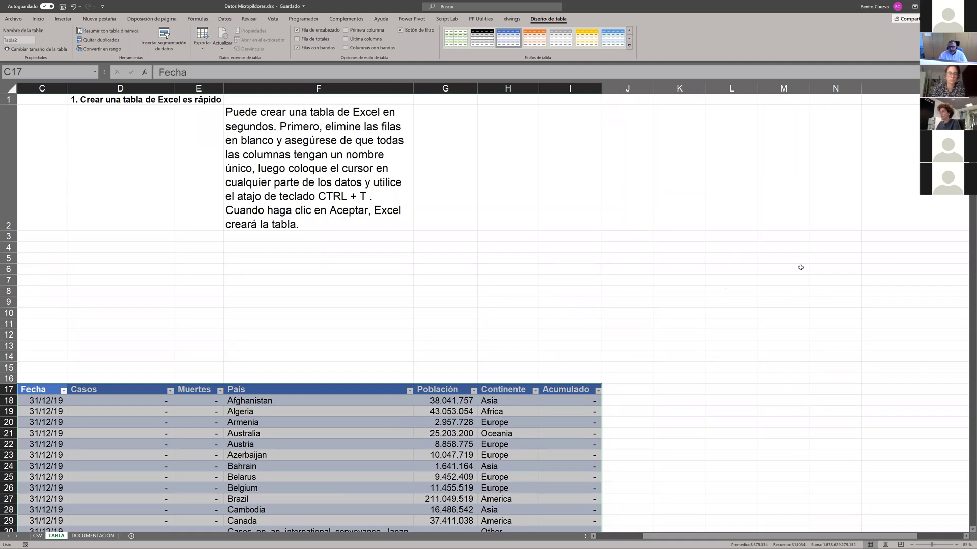
# Step: Fill every cell of the range L5:N7 with the value 3 in one entry
pyautogui.moveTo(728, 258); pyautogui.dragTo(827, 284)
pyautogui.write('3')
pyautogui.hotkey('ctrl', 'Return')
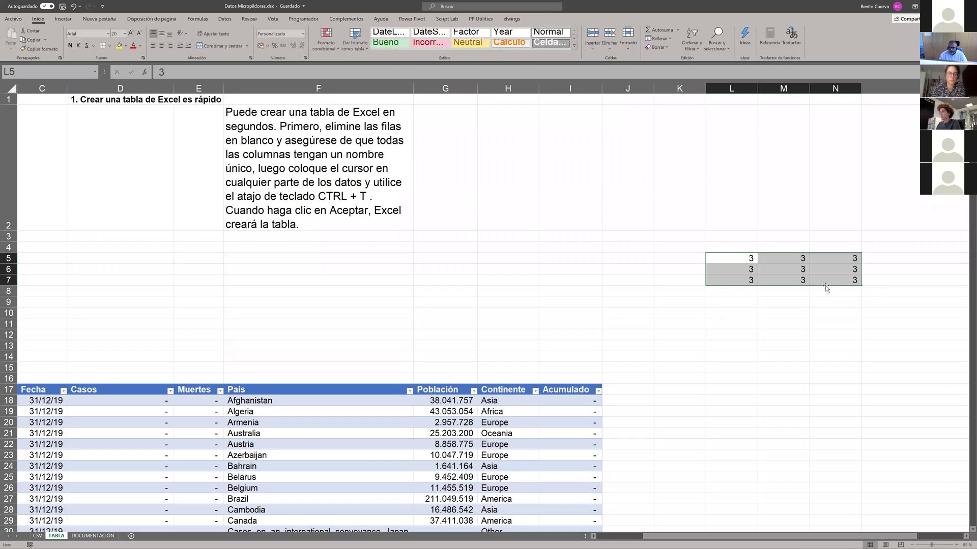
# Step: Reselect the range L5:N7 cell by cell and clear its values, returning to a cell inside the table
pyautogui.press('Left')
pyautogui.press('Right')
pyautogui.hotkey('shift', 'Right')
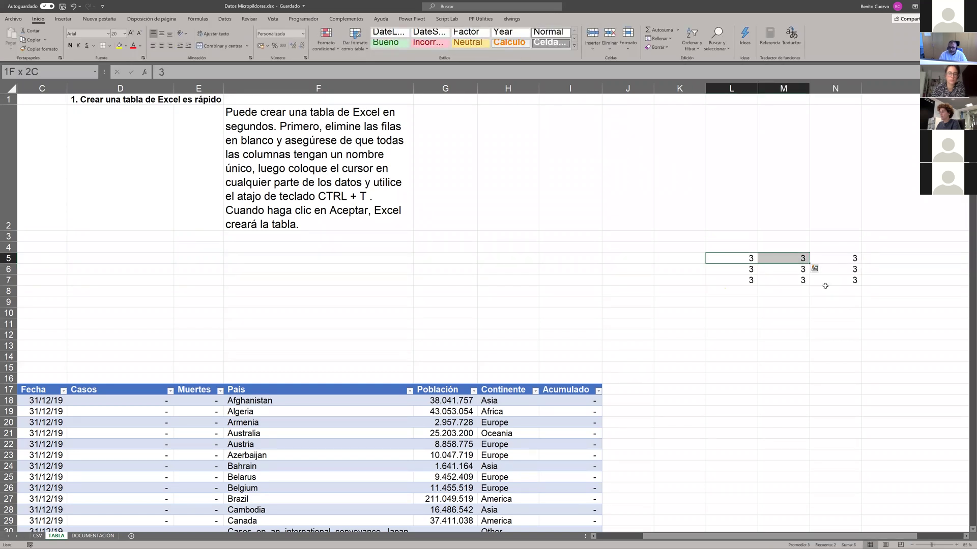
pyautogui.hotkey('shift', 'Right')
pyautogui.hotkey('shift', 'Down')
pyautogui.hotkey('shift', 'Down')
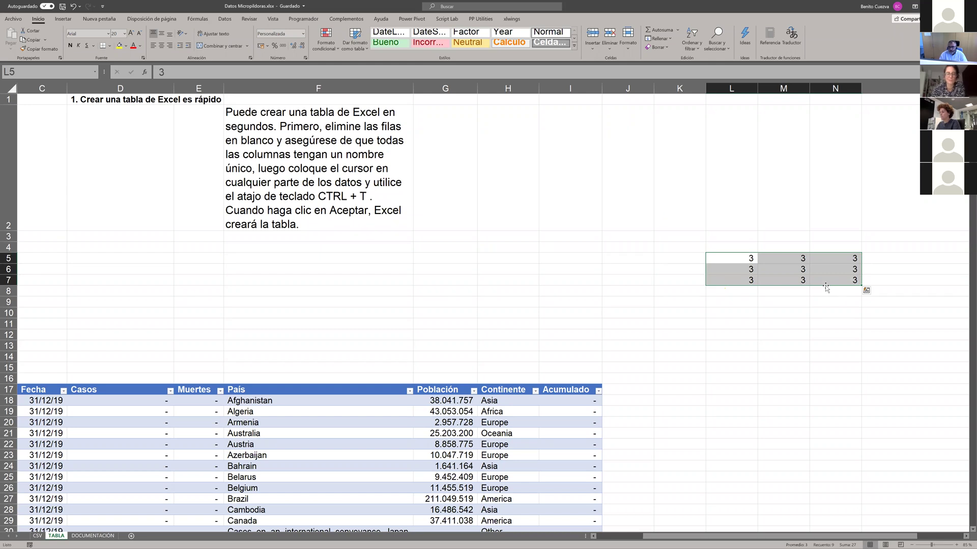
pyautogui.press('Delete')
pyautogui.click(528, 416)
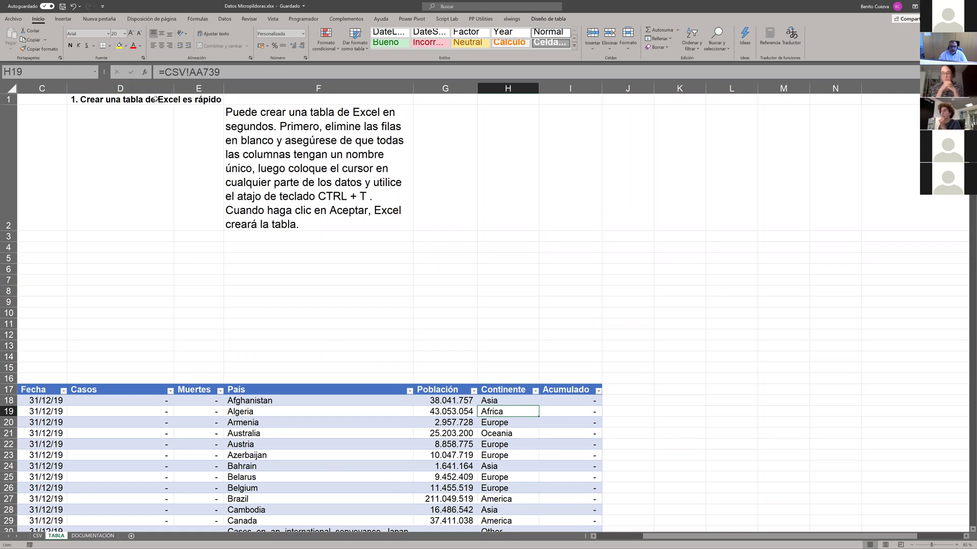
# Step: Choose the tip "2. Navegar directamente a las tablas" in cell D1
pyautogui.click(168, 101)
pyautogui.click(177, 100)
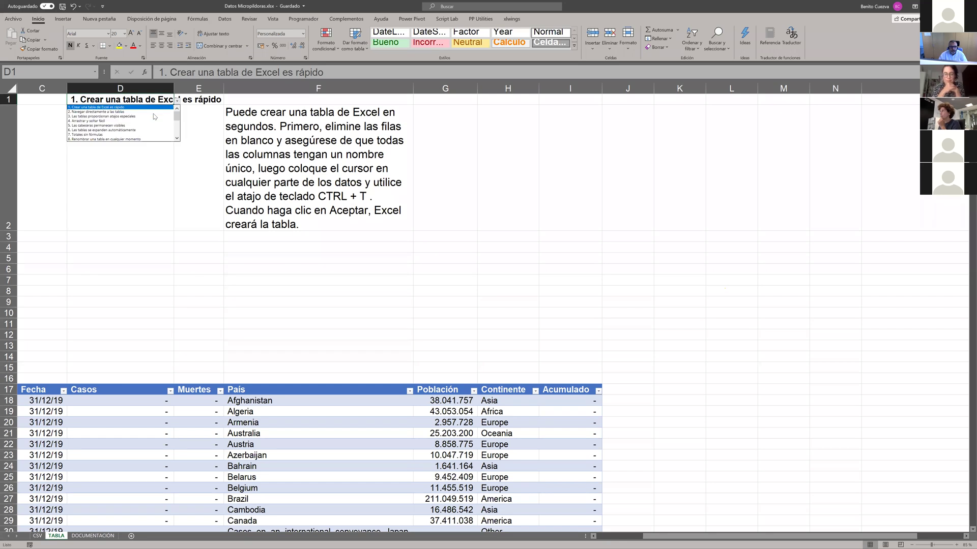
pyautogui.click(152, 112)
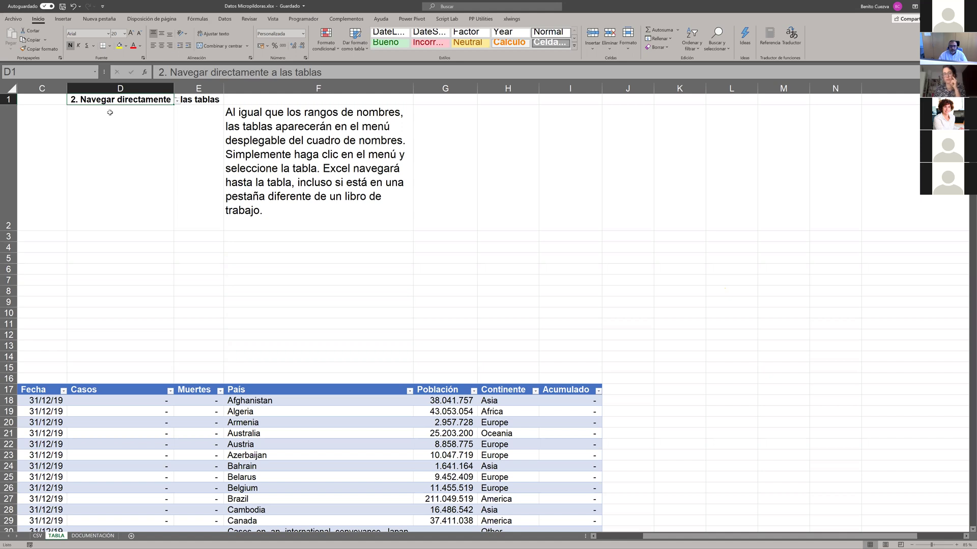
# Step: Jump directly to Tabla2 by its name, check the selected data and return to the tip description
pyautogui.click(96, 72)
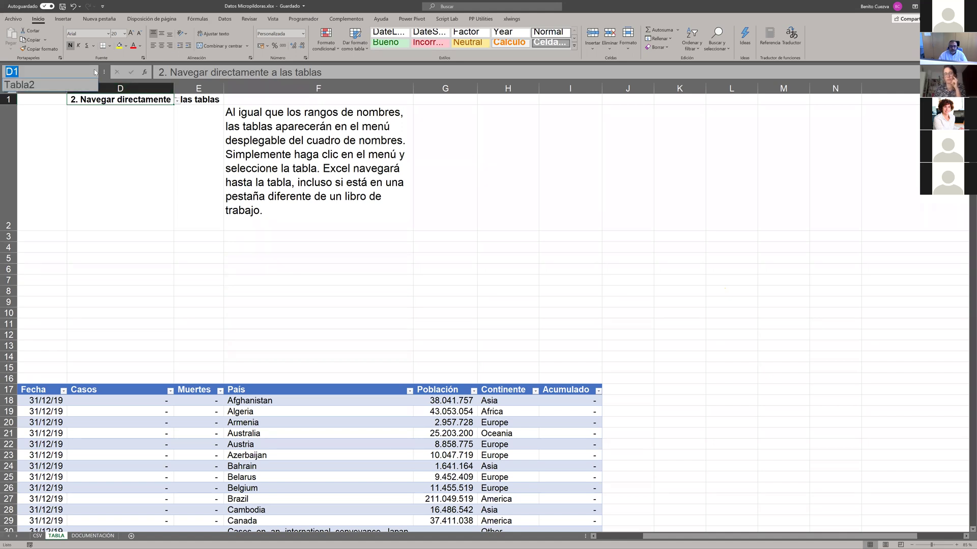
pyautogui.click(21, 84)
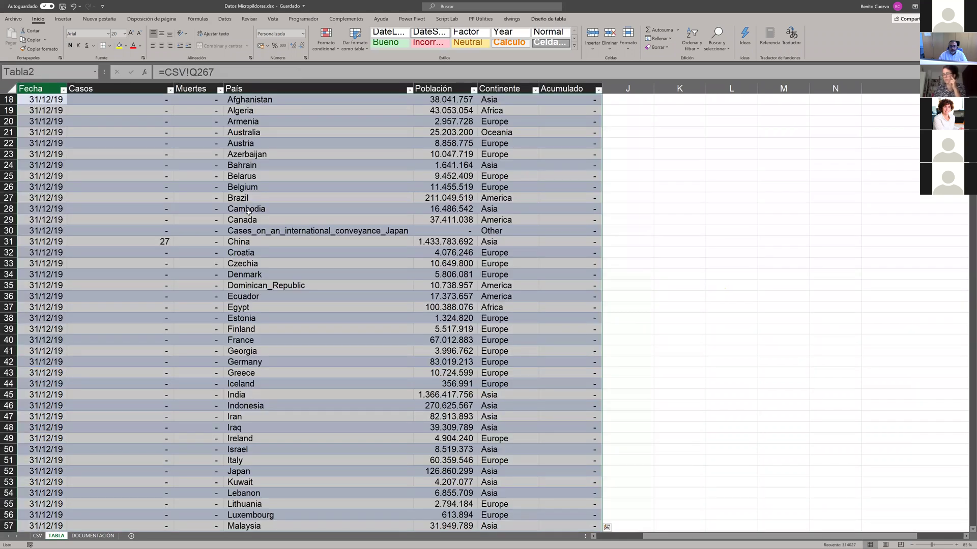
pyautogui.scroll(3, 203, 172)
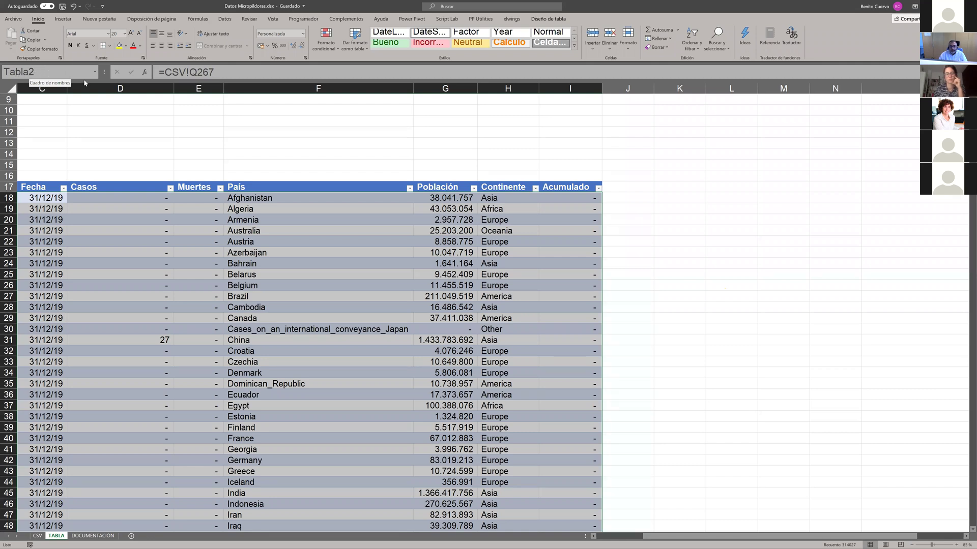
pyautogui.scroll(3, 98, 109)
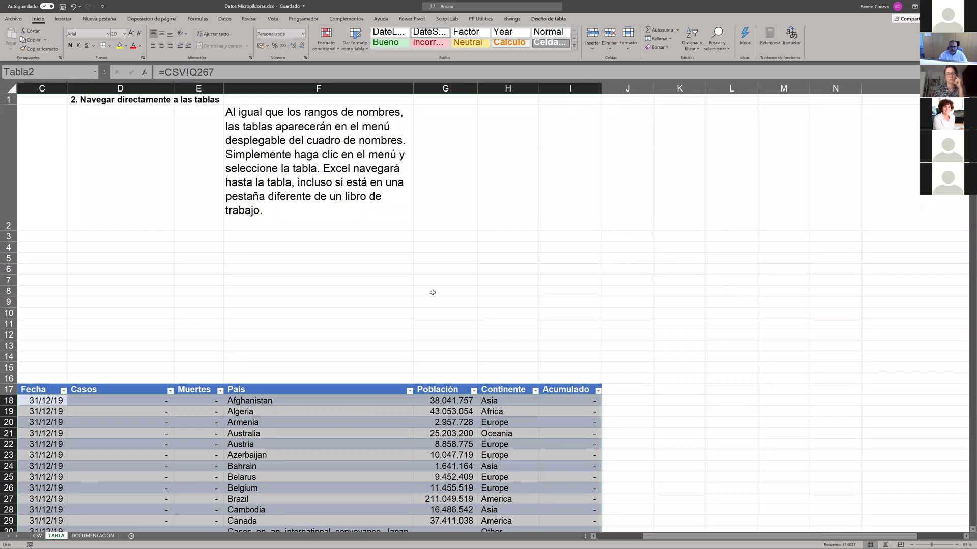
pyautogui.click(668, 367)
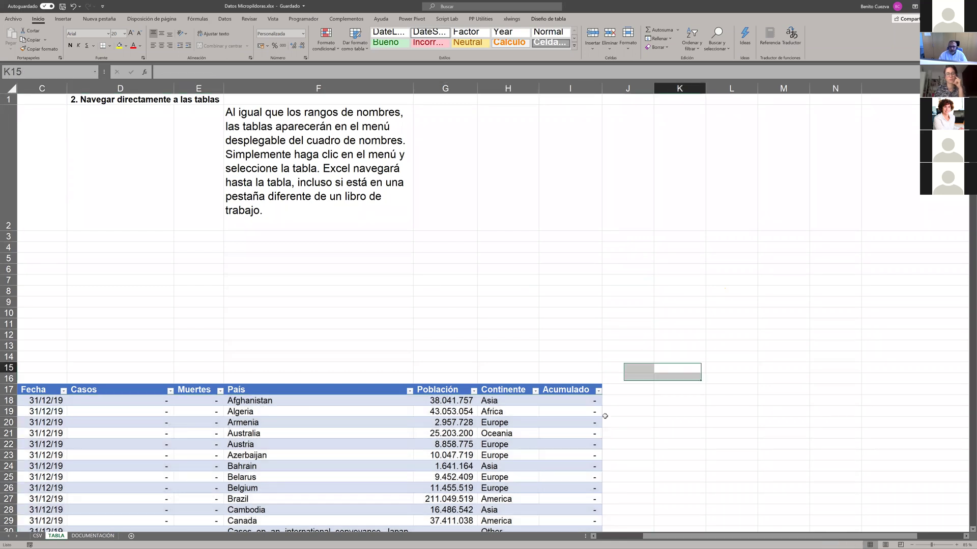
# Step: Rename the country data table as DatosCovid
pyautogui.click(573, 408)
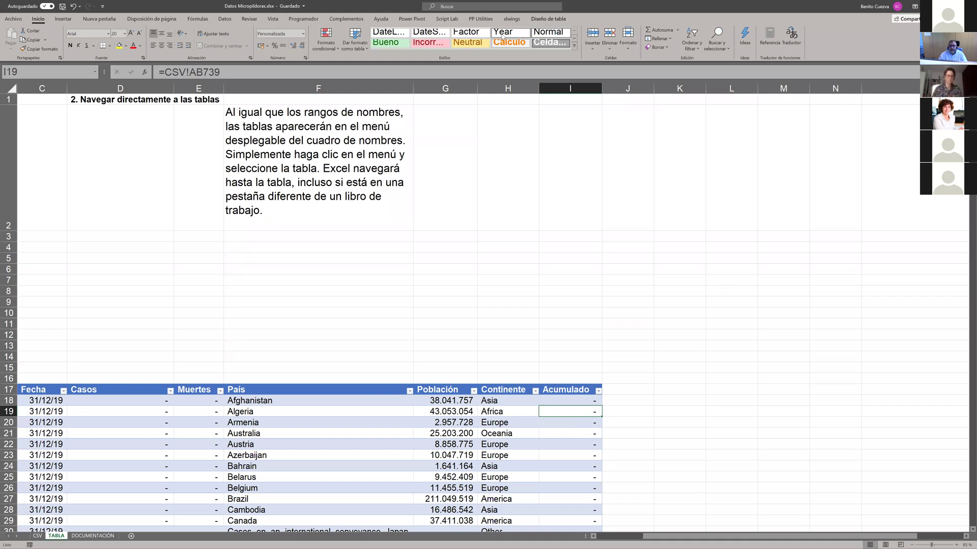
pyautogui.click(548, 19)
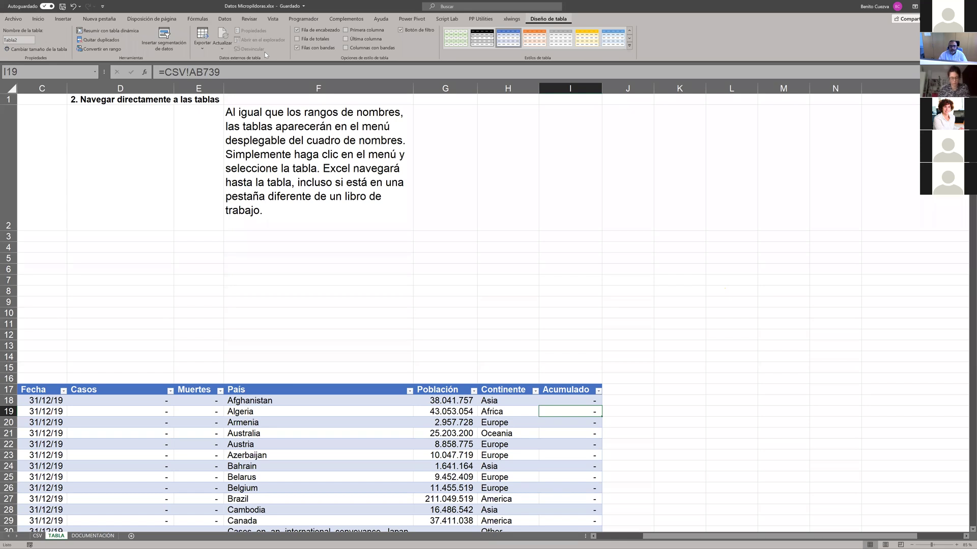
pyautogui.click(27, 38)
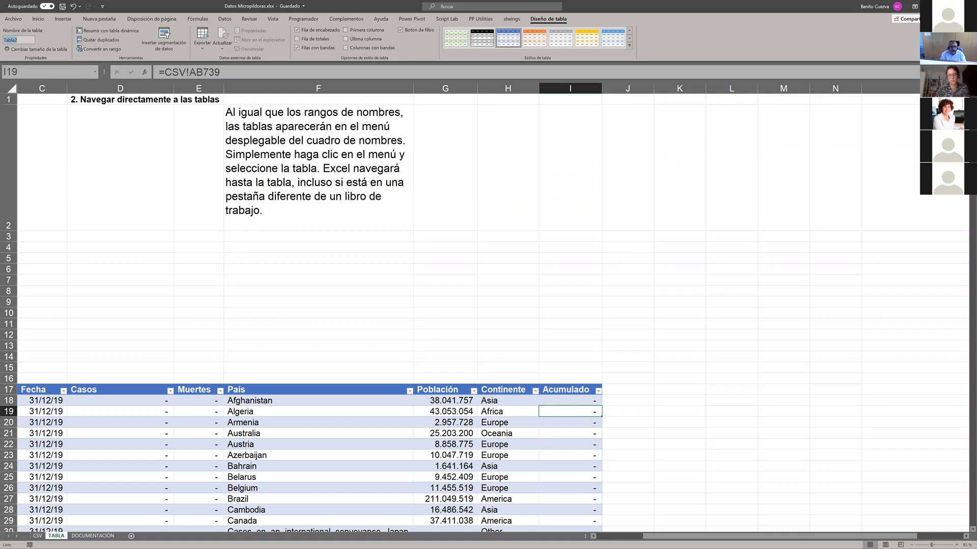
pyautogui.write('DatosCovid')
pyautogui.click(317, 396)
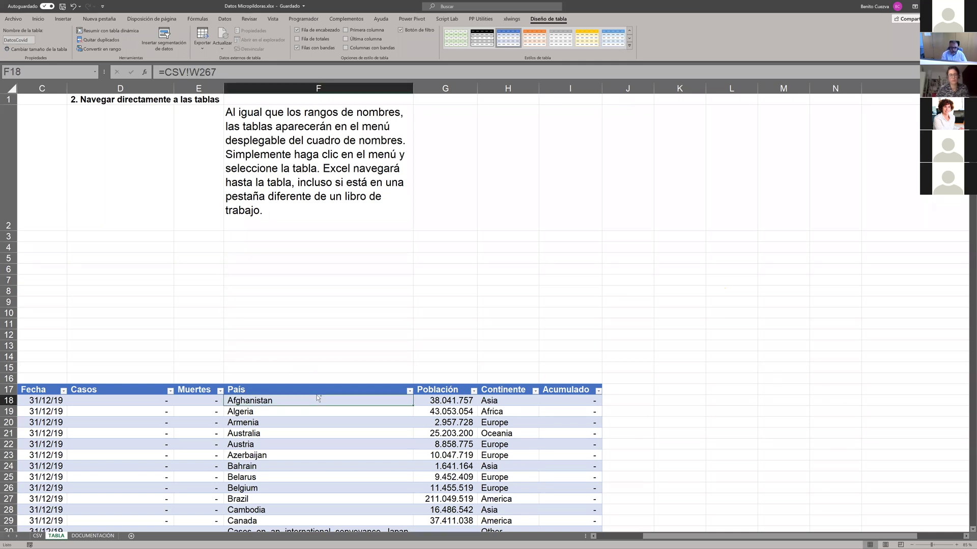
# Step: Jump to the DatosCovid table by its new name and look over the selected range
pyautogui.click(95, 71)
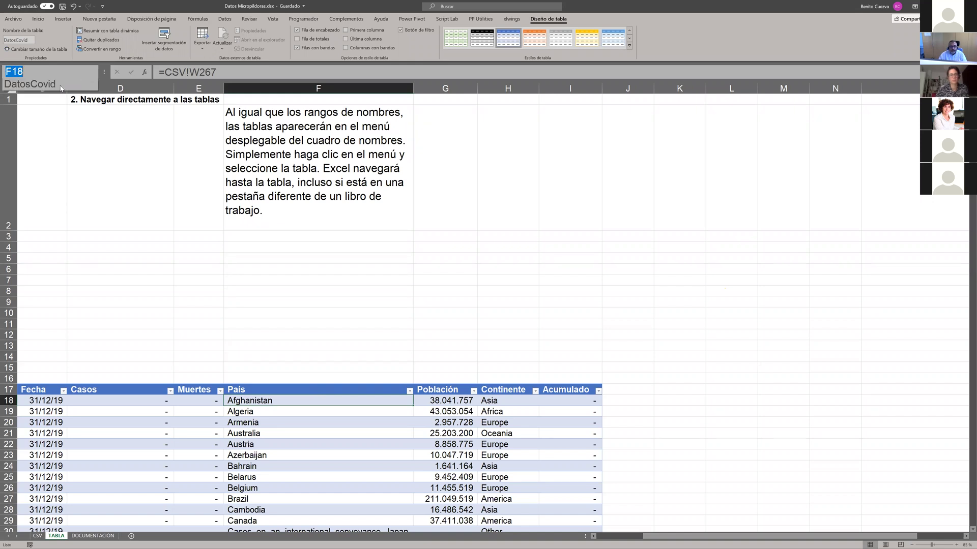
pyautogui.press('Escape')
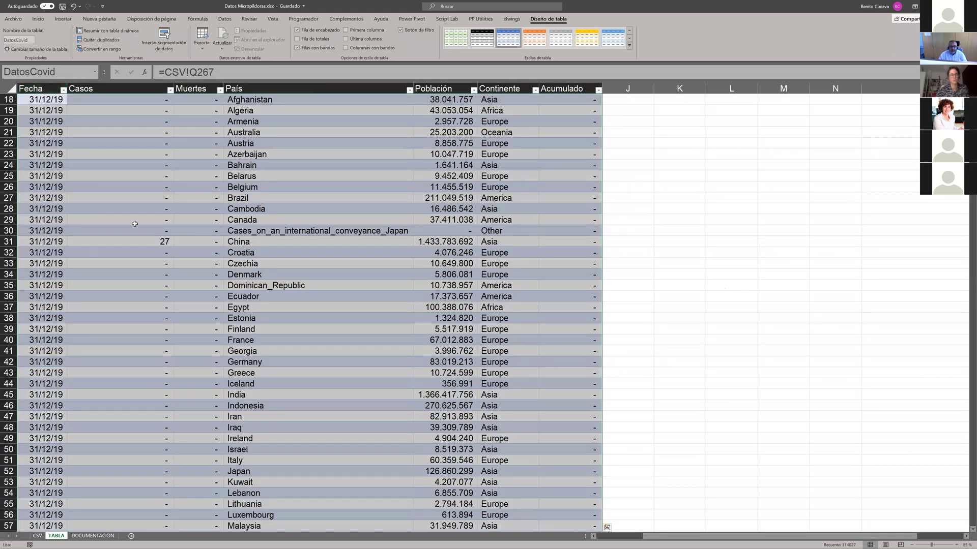
pyautogui.scroll(1, 135, 224)
pyautogui.scroll(3, 106, 538)
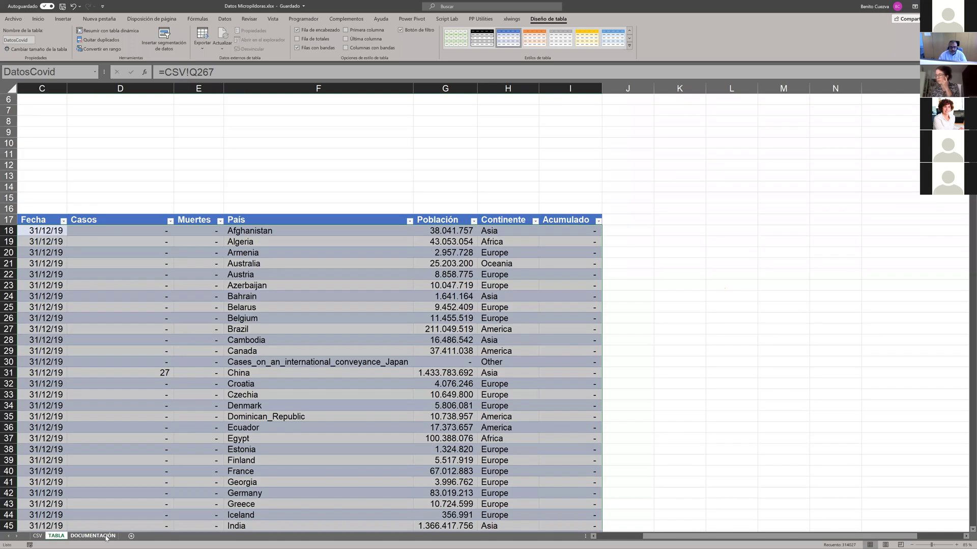
# Step: Add two blank sheets, Hoja1 and Hoja2, at the end of the workbook after DOCUMENTACIÓN
pyautogui.click(132, 536)
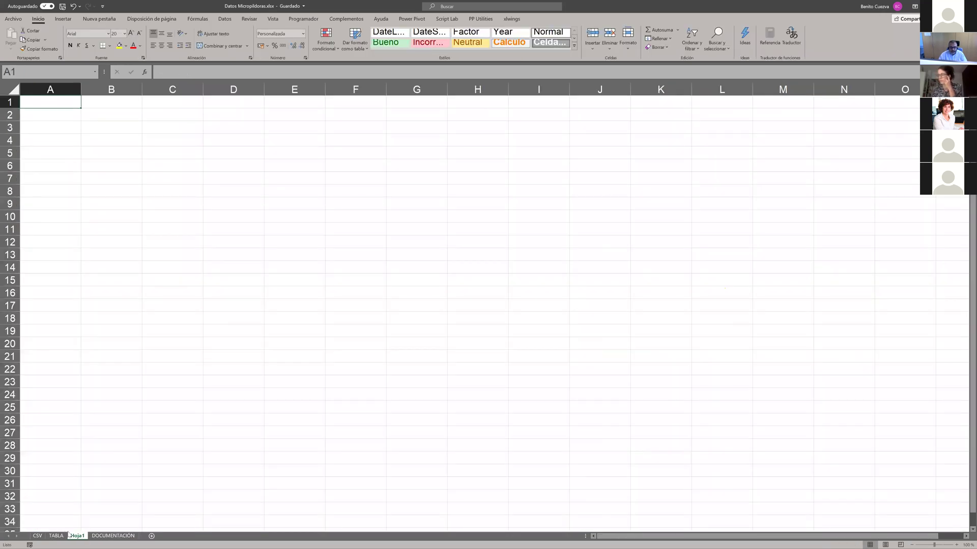
pyautogui.moveTo(79, 540); pyautogui.dragTo(140, 538)
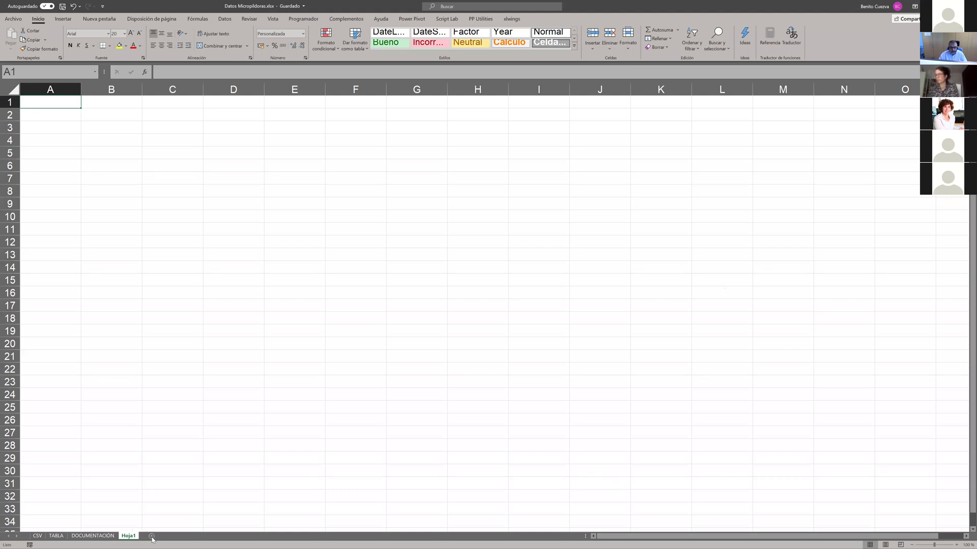
pyautogui.click(152, 536)
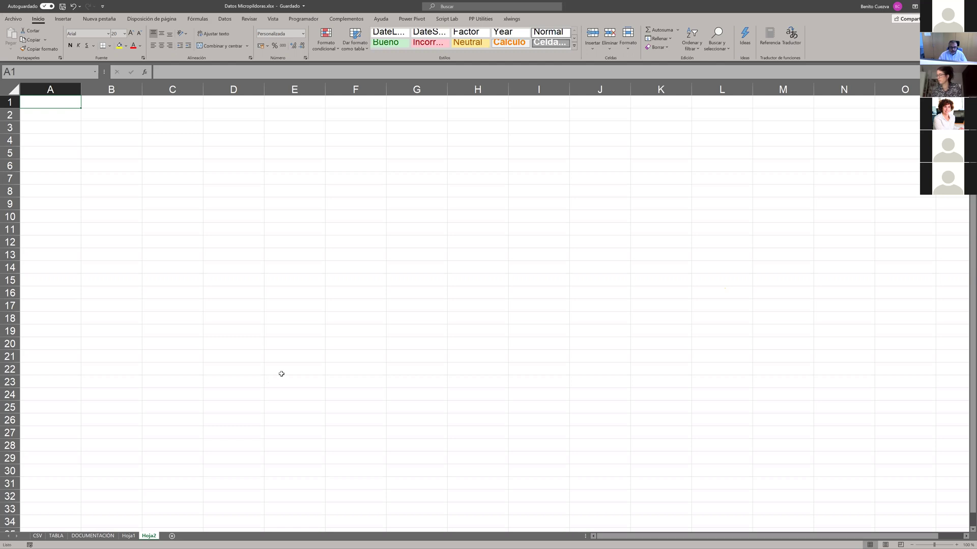
# Step: From a cell on the blank sheet Hoja2, jump directly to the DatosCovid table and return to the tip description
pyautogui.click(319, 238)
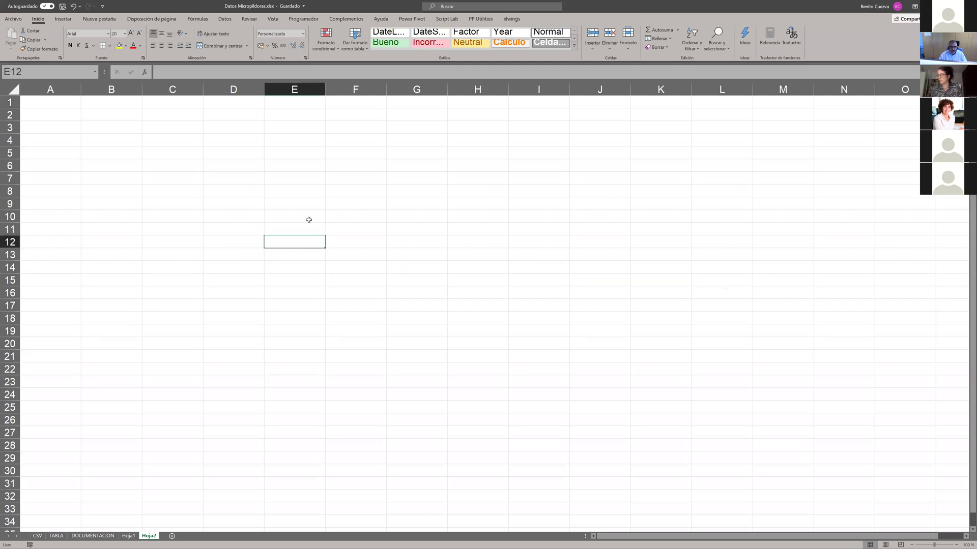
pyautogui.click(293, 147)
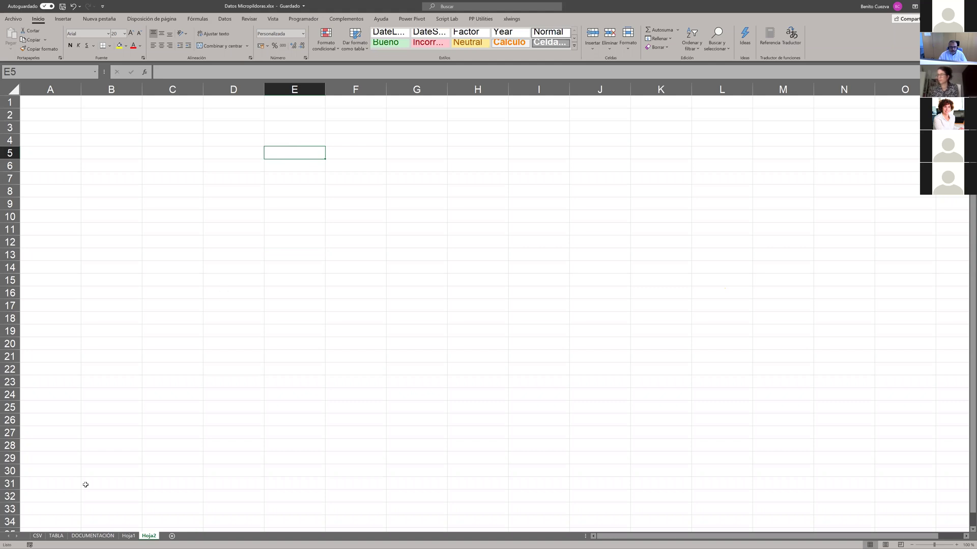
pyautogui.click(94, 73)
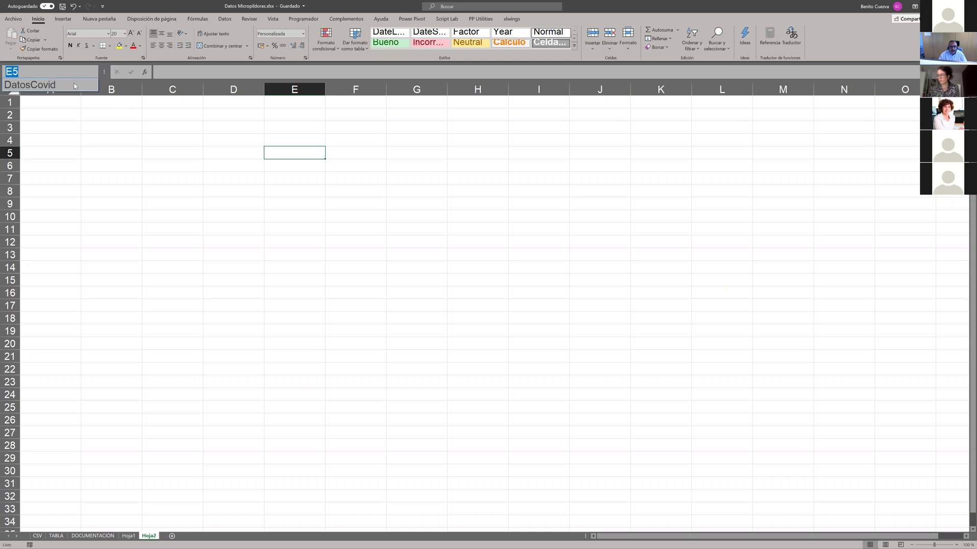
pyautogui.click(73, 82)
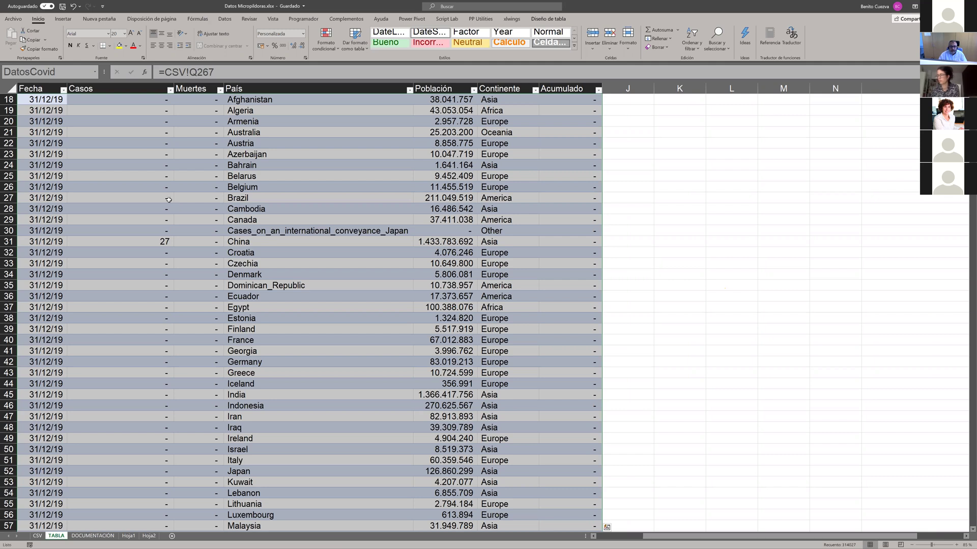
pyautogui.scroll(6, 169, 199)
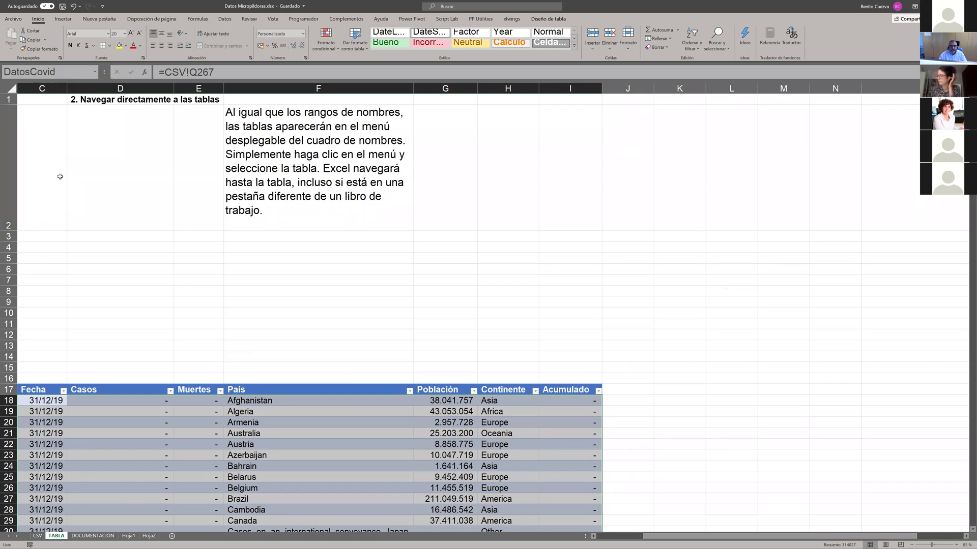
# Step: Choose the tip "3. Las tablas proporcionan atajos especiales" in cell D1 and read its description
pyautogui.click(160, 102)
pyautogui.click(176, 101)
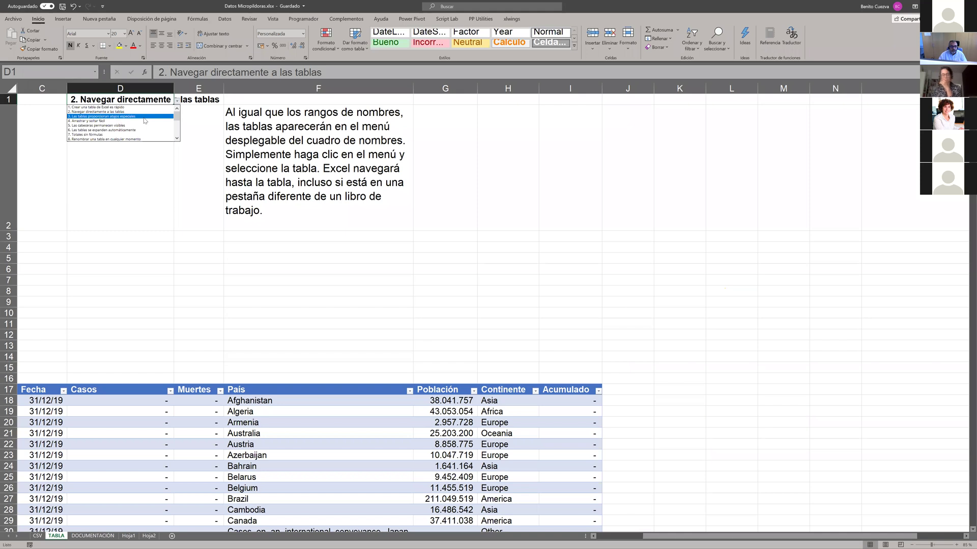
pyautogui.press('Return')
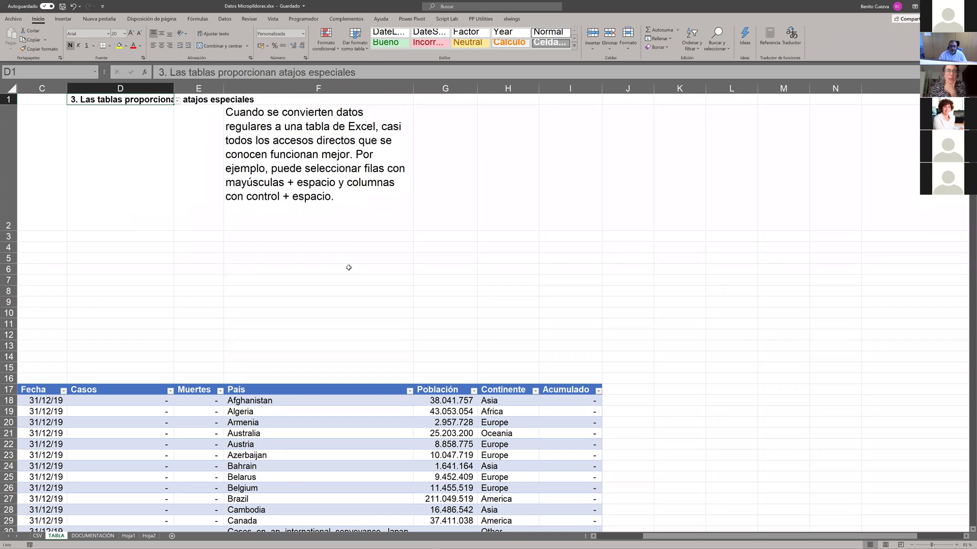
pyautogui.click(327, 271)
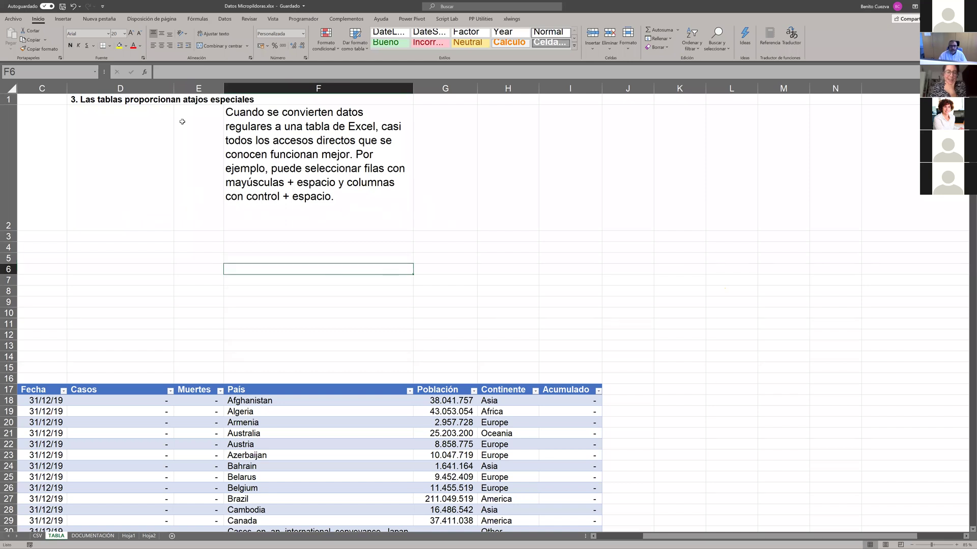
# Step: Set cell D1 back to the tip "2. Navegar directamente a las tablas"
pyautogui.click(153, 98)
pyautogui.click(177, 100)
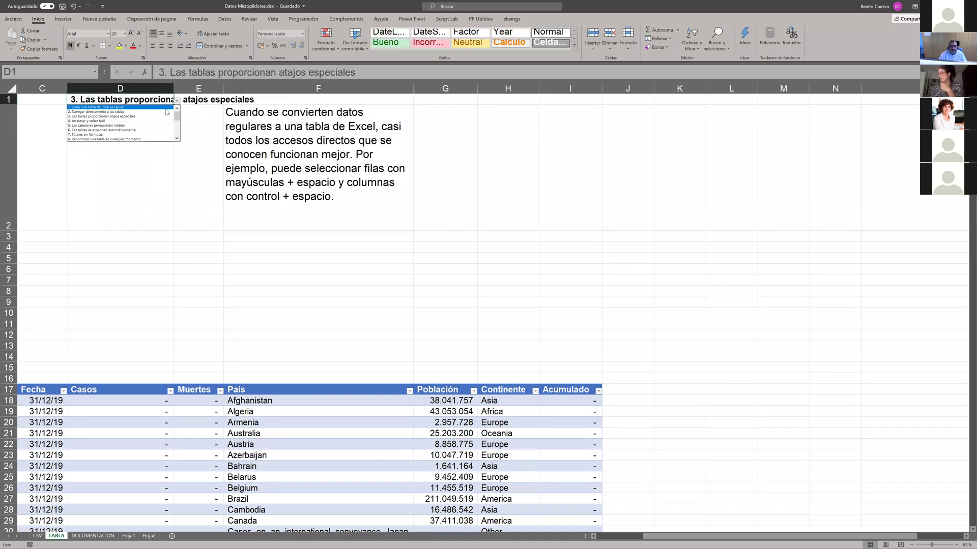
pyautogui.click(167, 112)
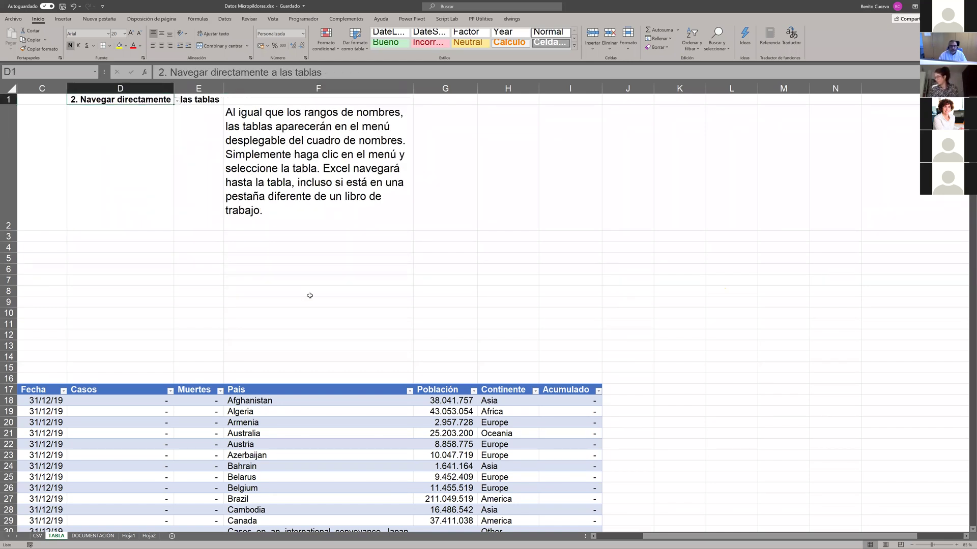
pyautogui.click(311, 294)
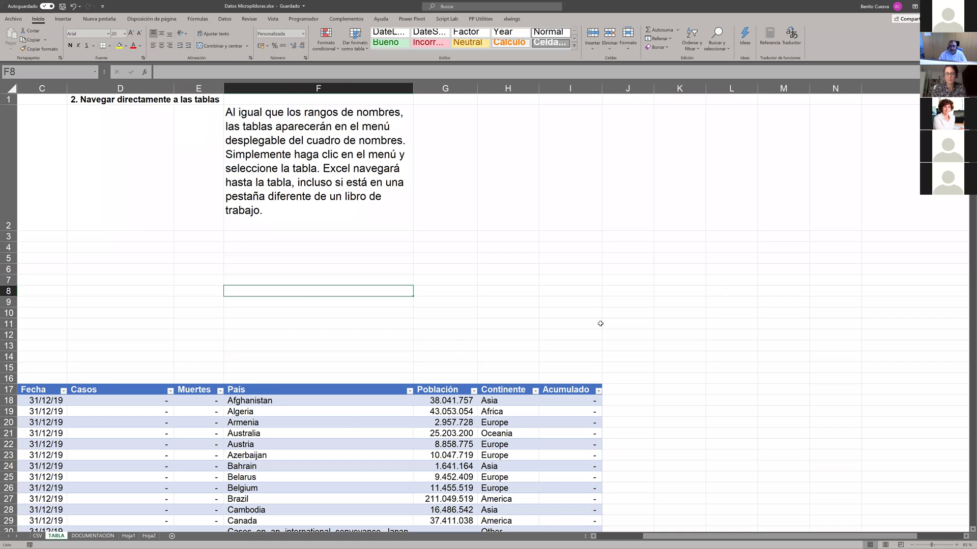
# Step: On sheet Hoja2, enter the headers Producto and Valor in cells F13 and G13
pyautogui.click(148, 537)
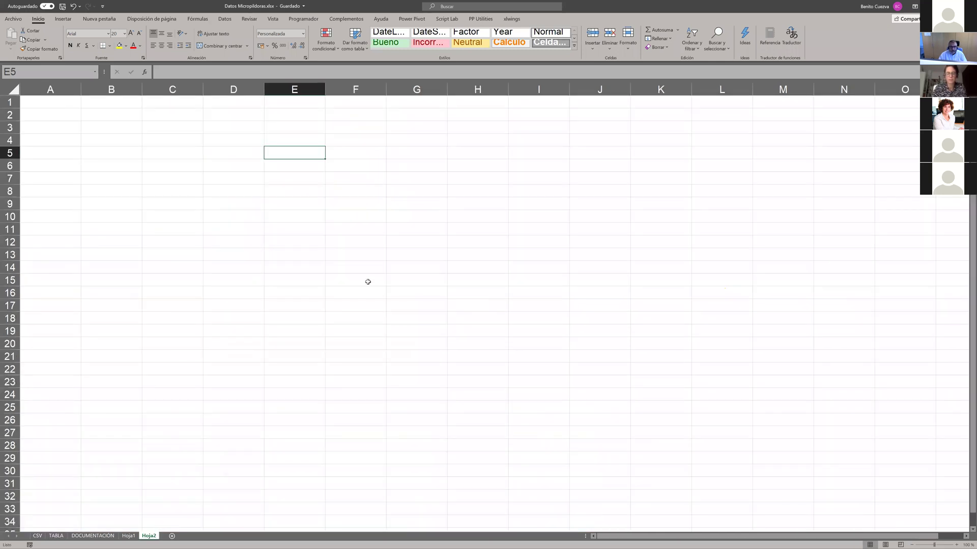
pyautogui.click(347, 253)
pyautogui.write('P')
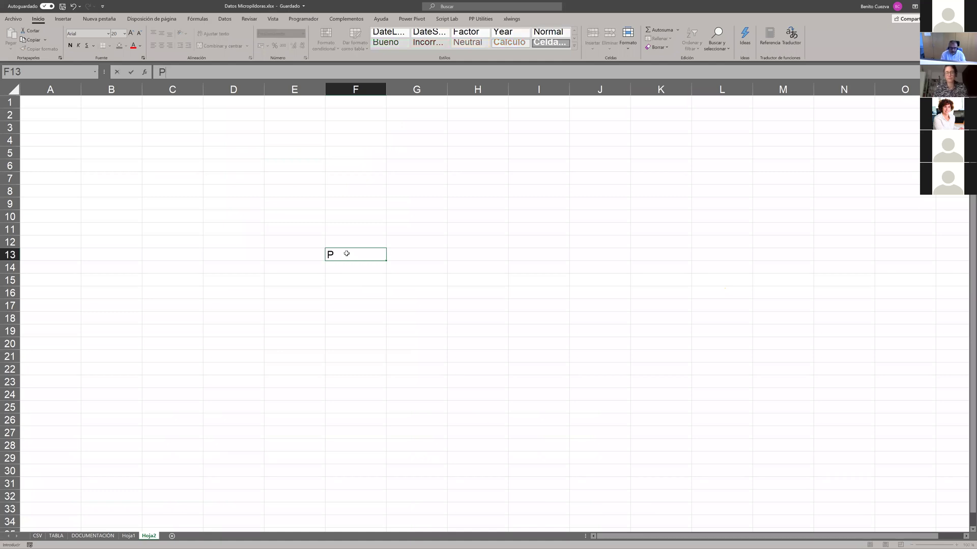
pyautogui.write('roducto')
pyautogui.press('Tab')
pyautogui.write('Valor')
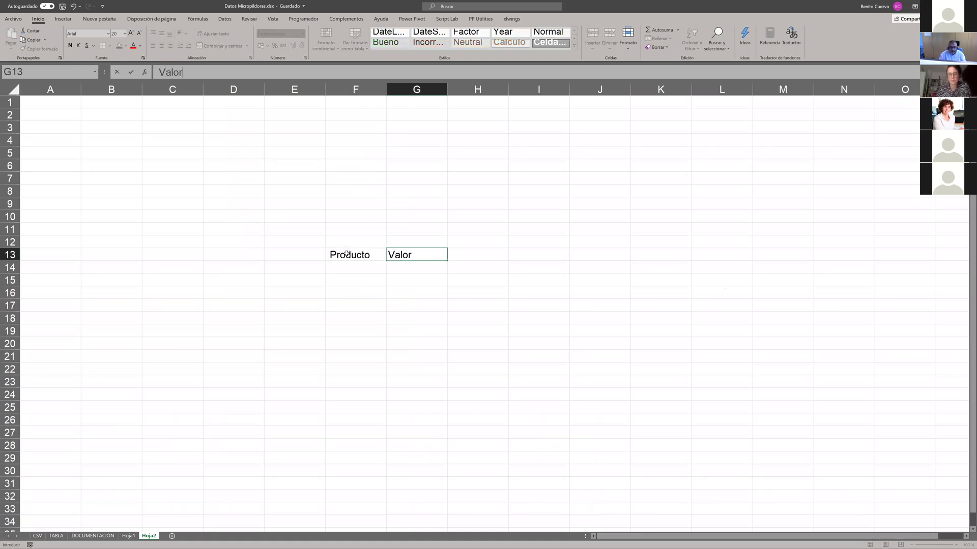
# Step: Enter the products Coche and Moto in cells F14 and F15 under the Producto header
pyautogui.press('Down')
pyautogui.press('Left')
pyautogui.write('C')
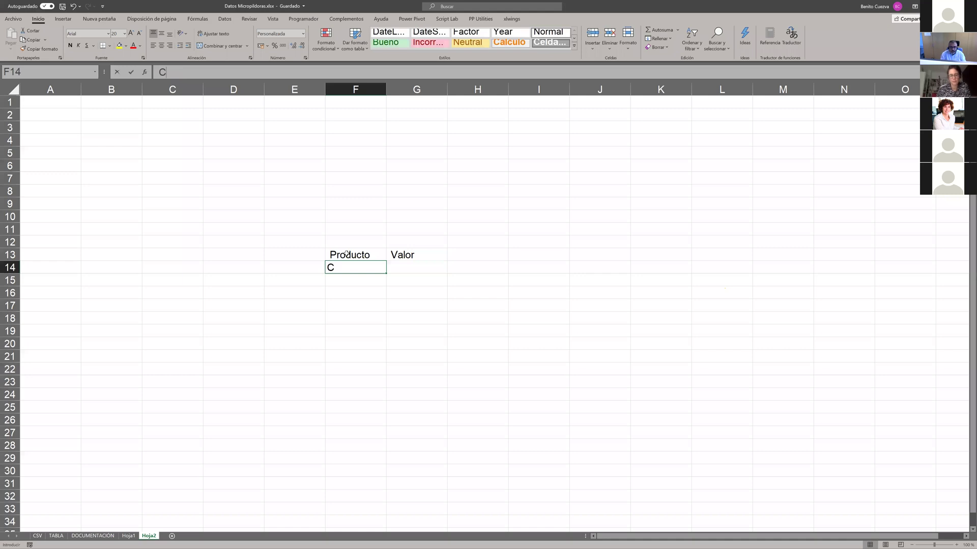
pyautogui.write('oche')
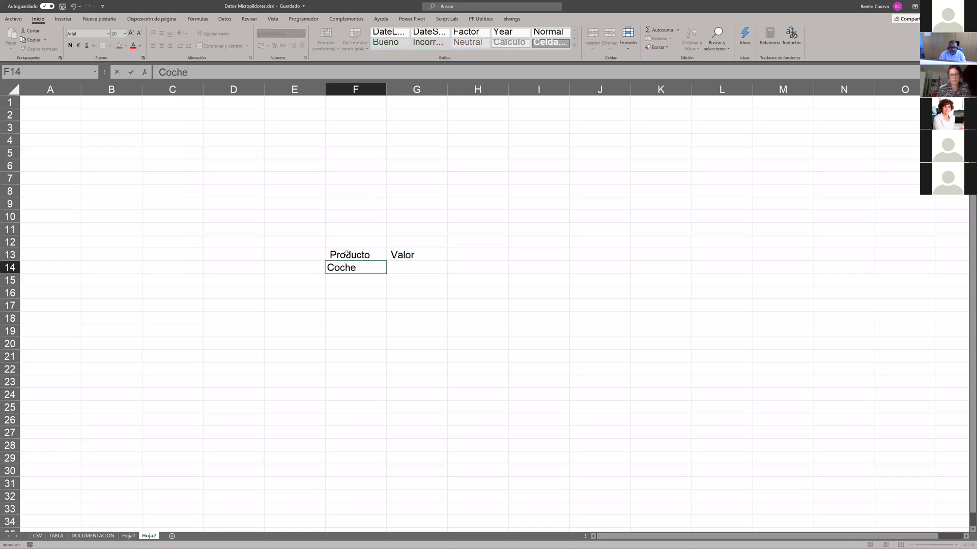
pyautogui.press('Down')
pyautogui.write('Moto')
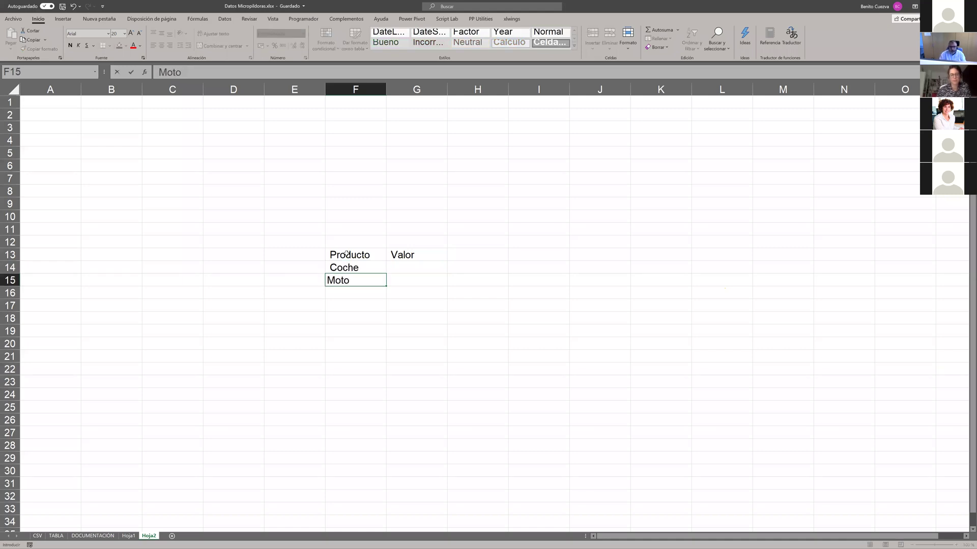
# Step: Enter the value 5 for Coche and 3 for Moto in the Valor column
pyautogui.press('Up')
pyautogui.press('Right')
pyautogui.write('5')
pyautogui.press('Down')
pyautogui.write('3')
pyautogui.hotkey('ctrl', 'Return')
pyautogui.press('Up')
pyautogui.press('Up')
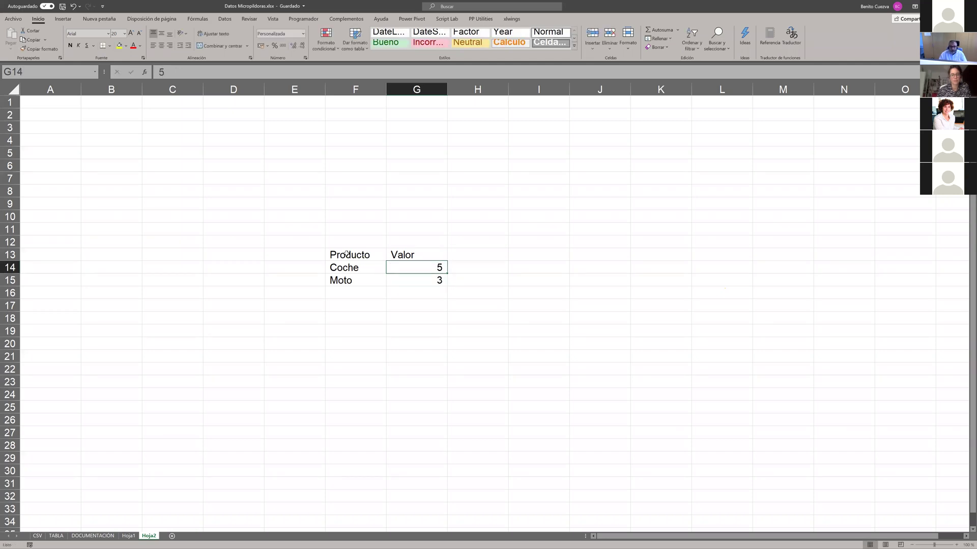
pyautogui.press('Left')
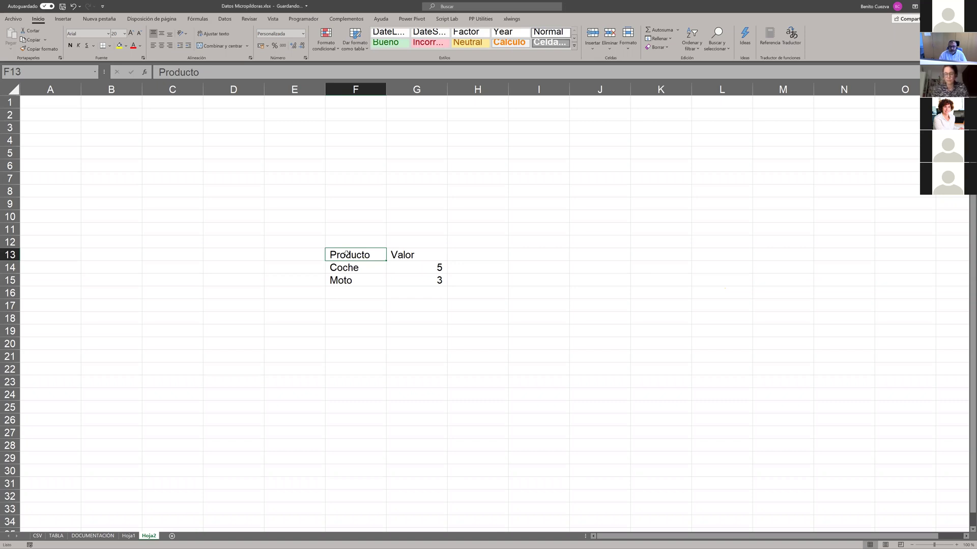
pyautogui.press('Right')
pyautogui.press('Down')
pyautogui.press('Left')
pyautogui.press('Down')
pyautogui.press('Up')
pyautogui.press('Up')
pyautogui.press('Right')
pyautogui.press('Down')
pyautogui.press('Left')
pyautogui.press('Up')
pyautogui.press('Right')
pyautogui.press('Down')
pyautogui.press('Left')
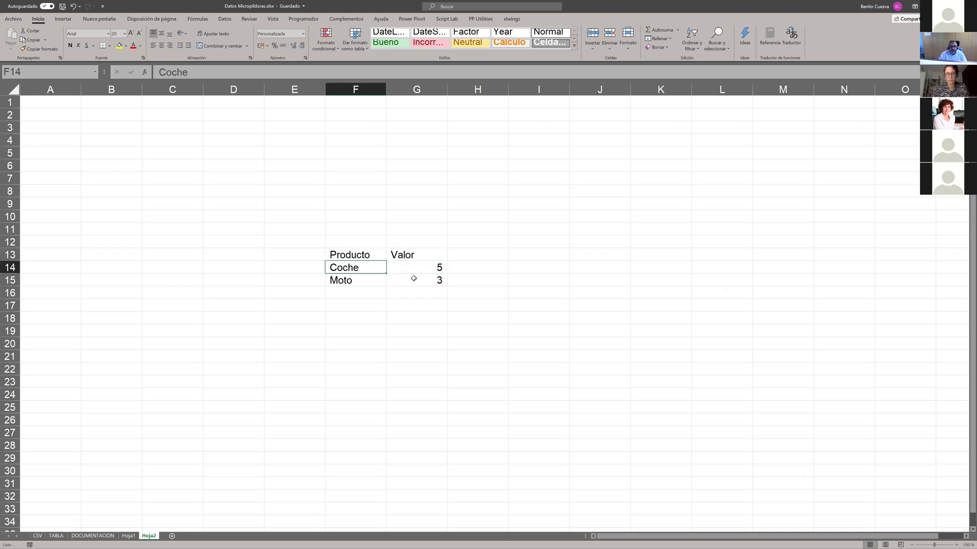
# Step: Convert the range F13:G15 into a table with headers
pyautogui.click(63, 19)
pyautogui.click(68, 36)
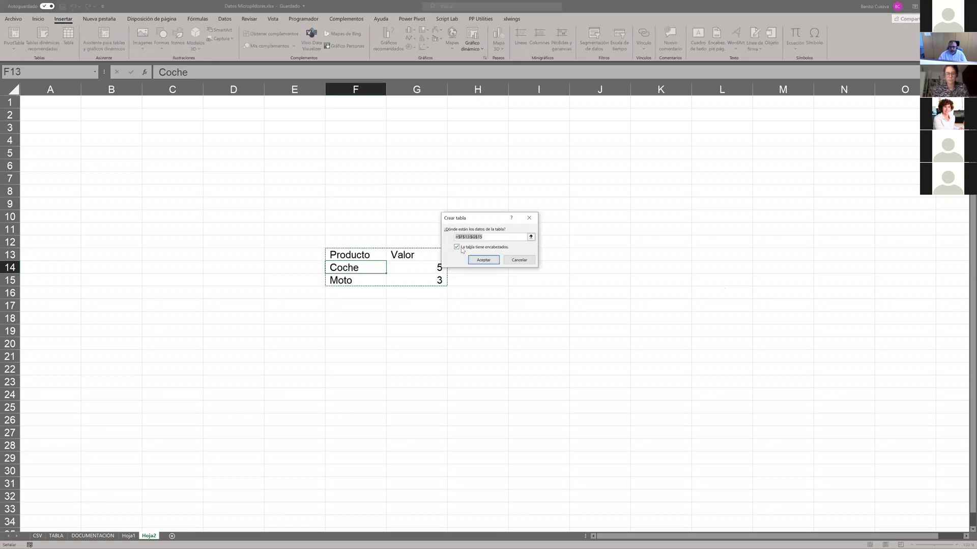
pyautogui.click(489, 262)
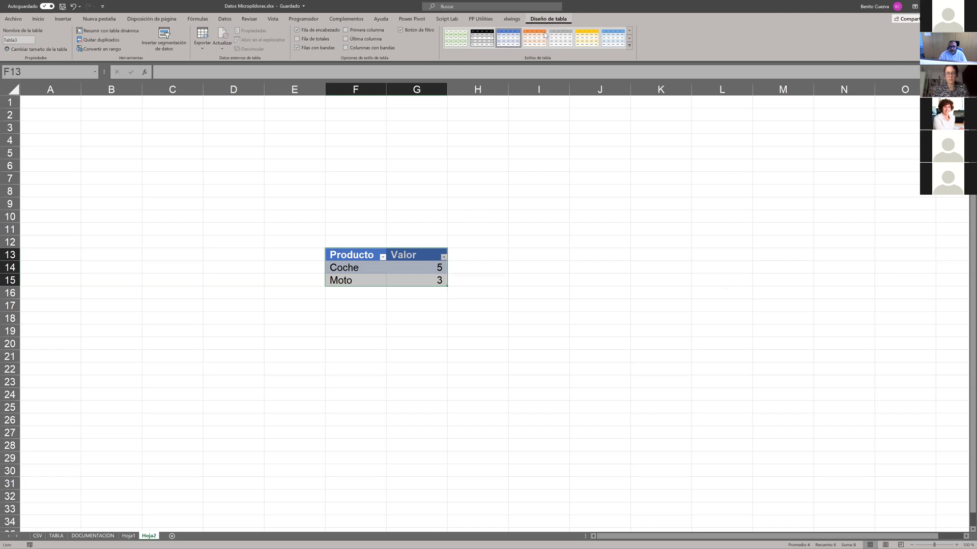
# Step: Compare the table design options by selecting a cell outside the product table and one inside it
pyautogui.click(538, 203)
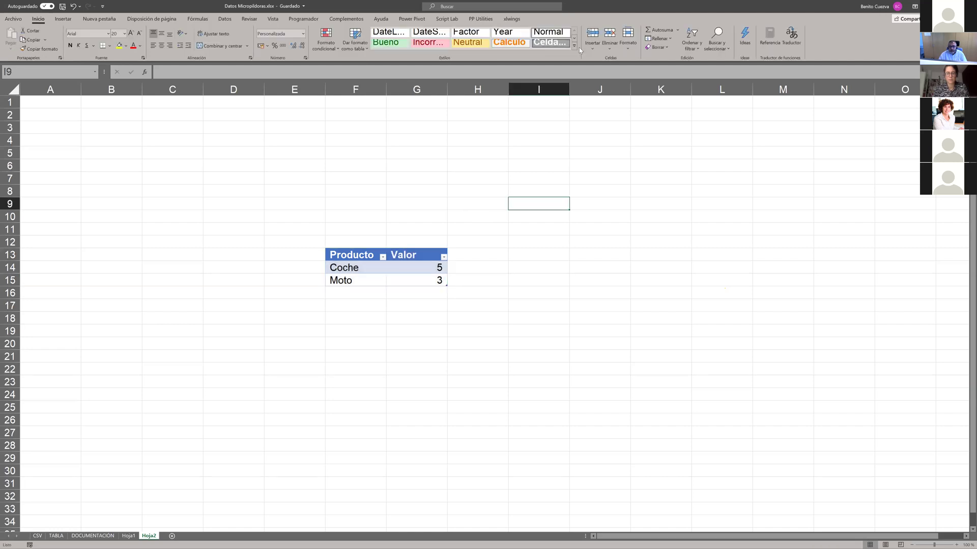
pyautogui.click(426, 279)
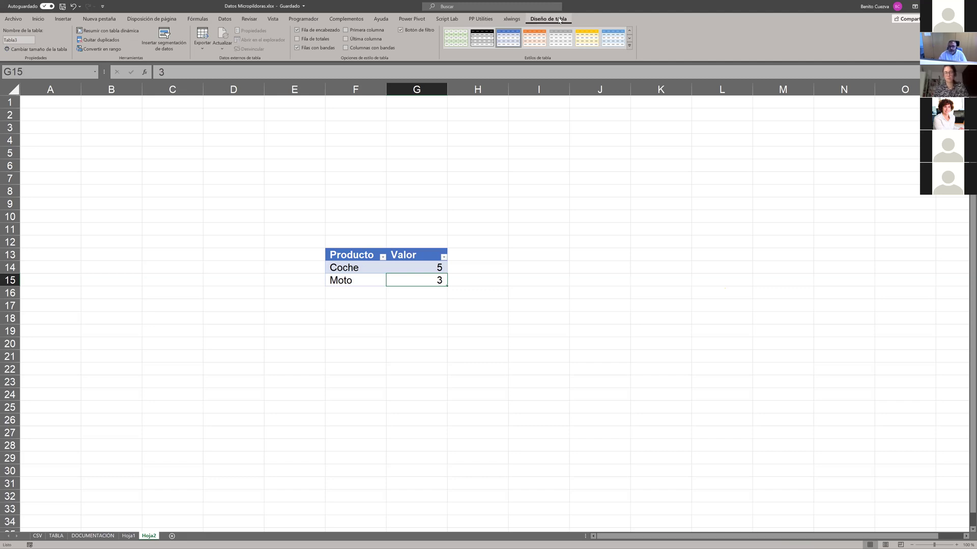
pyautogui.click(535, 156)
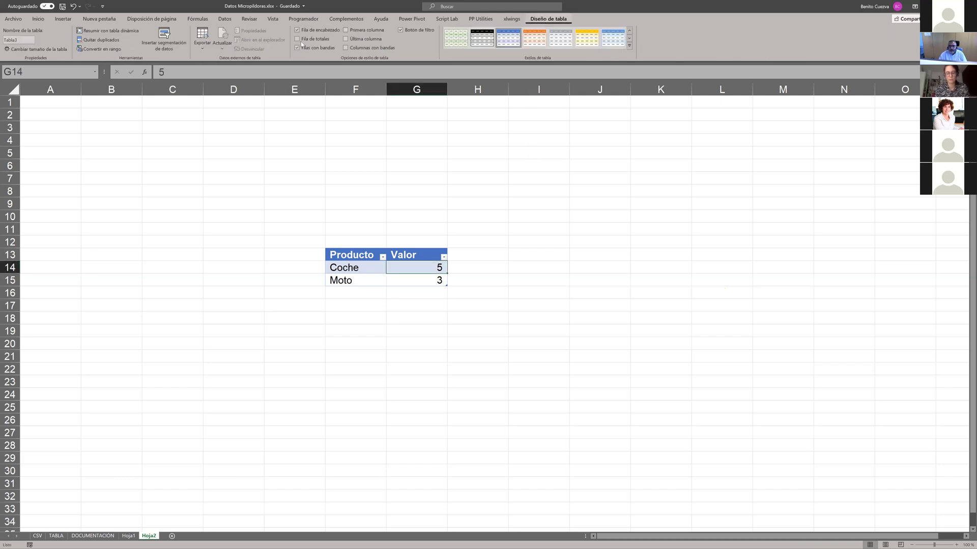
# Step: Rename the product table as DatosVentas and select the empty cell F9 outside it
pyautogui.click(27, 39)
pyautogui.press('BackSpace')
pyautogui.write('DatosVentas')
pyautogui.click(326, 201)
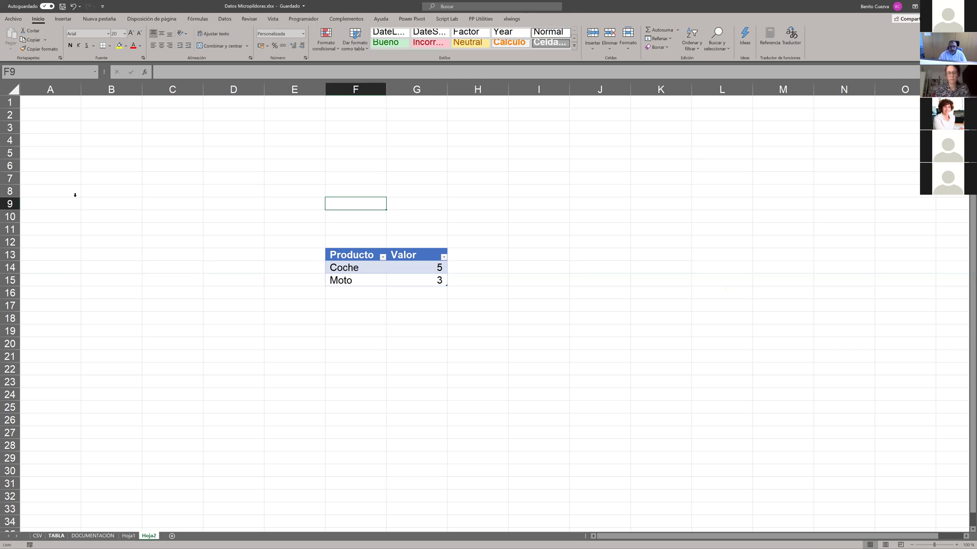
# Step: Navigate by name to the DatosVentas table and on to the DatosCovid table, and select an empty cell beside the latter
pyautogui.click(93, 72)
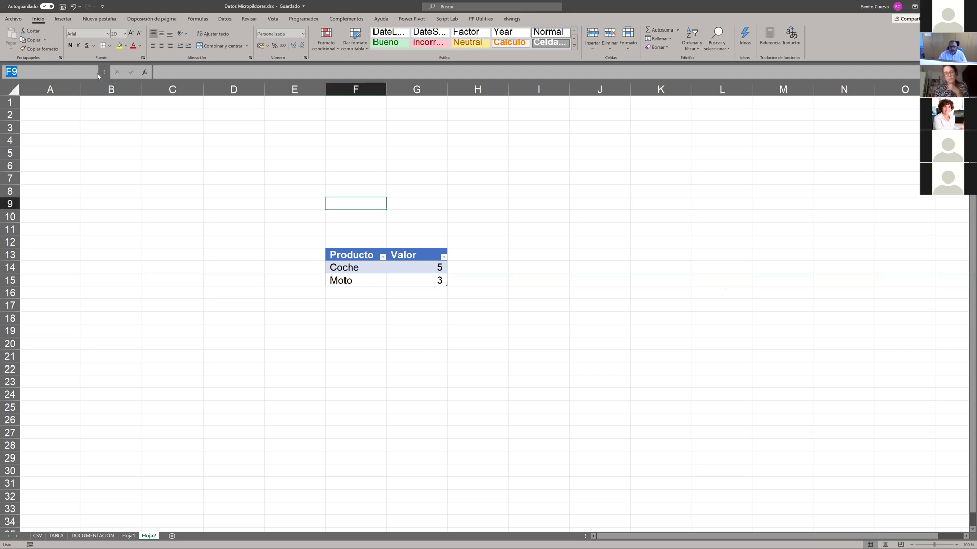
pyautogui.hotkey('alt', 'Down')
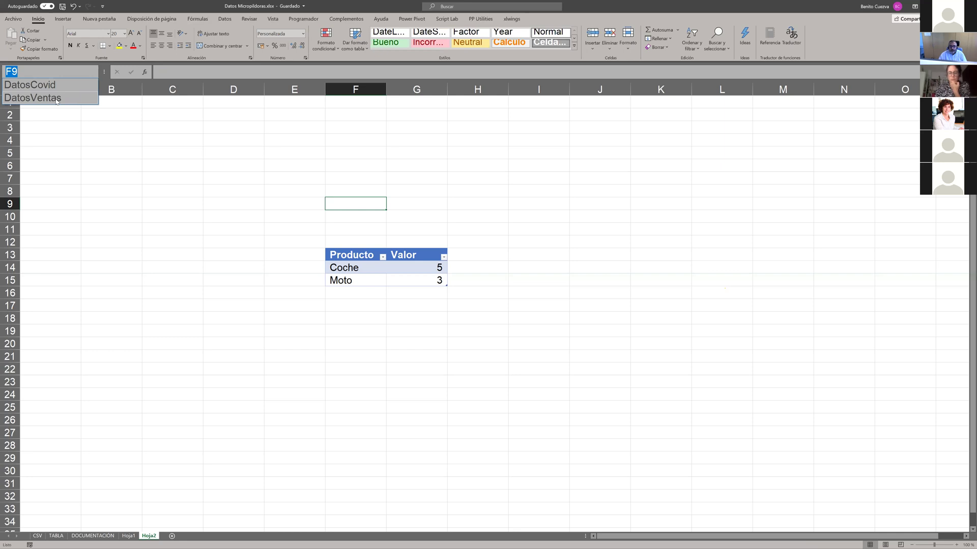
pyautogui.click(57, 98)
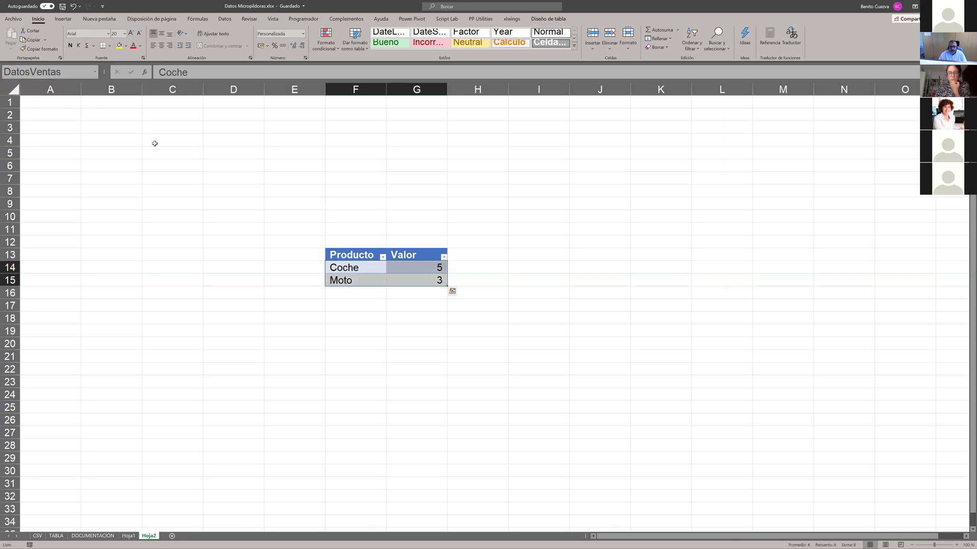
pyautogui.click(84, 76)
pyautogui.hotkey('alt', 'Down')
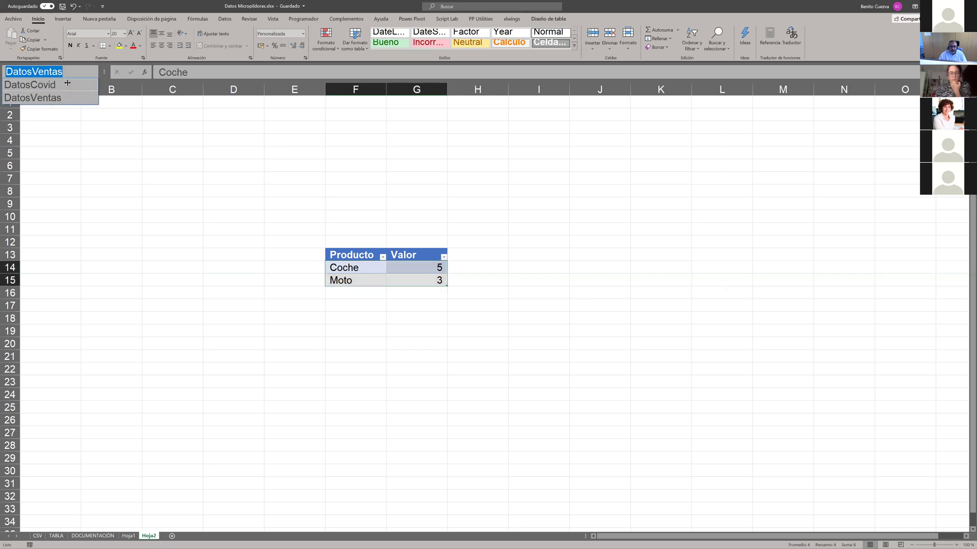
pyautogui.click(69, 85)
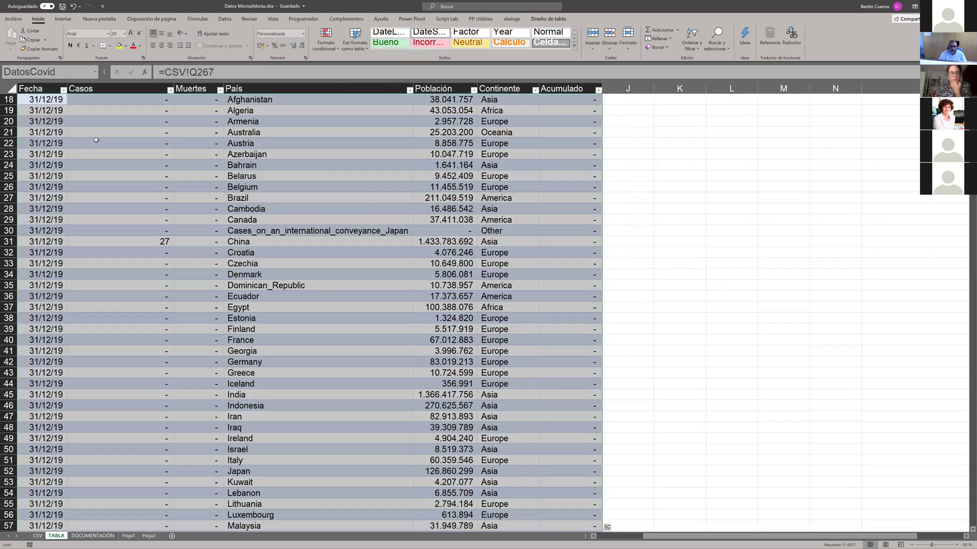
pyautogui.click(664, 296)
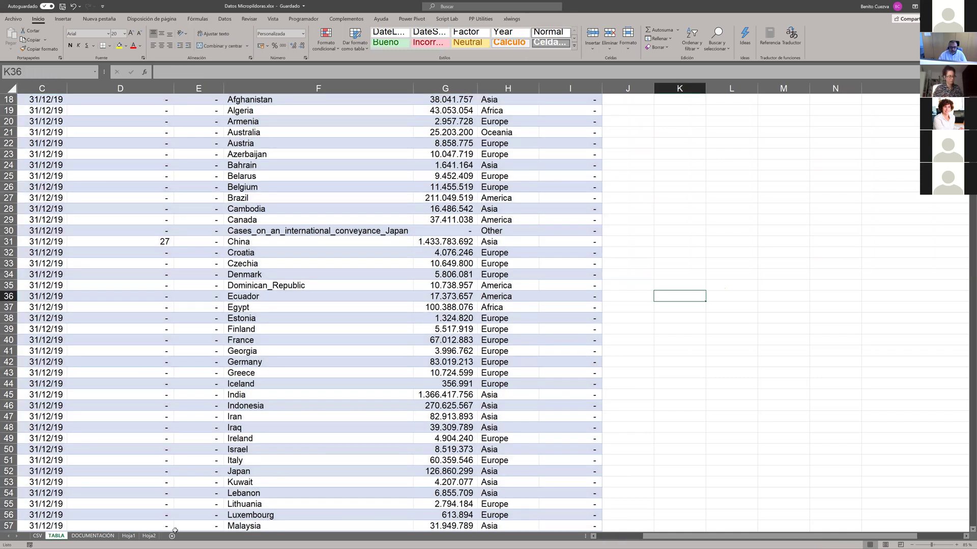
# Step: Go to the DOCUMENTACIÓN sheet and navigate from there directly to the DatosCovid table by its name
pyautogui.click(96, 536)
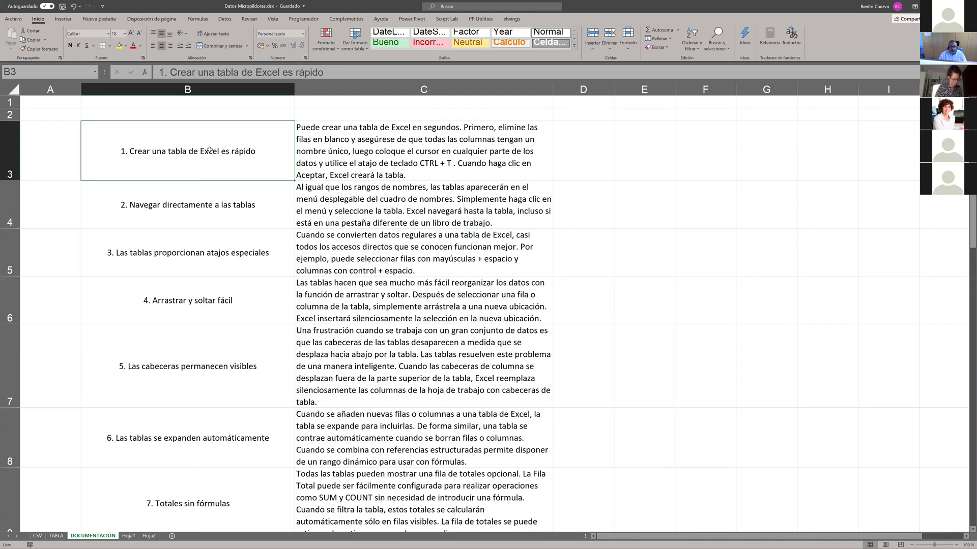
pyautogui.click(95, 72)
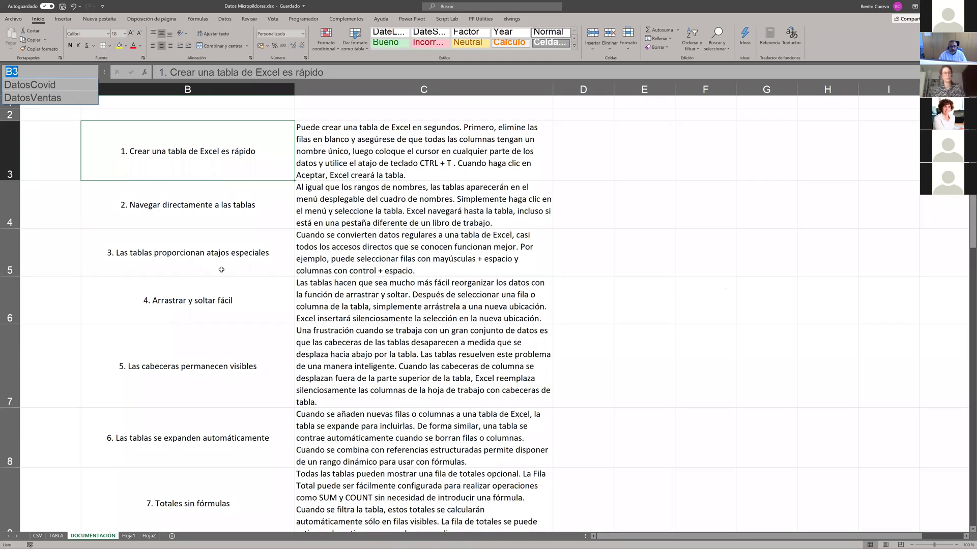
pyautogui.click(29, 84)
pyautogui.scroll(2, 277, 309)
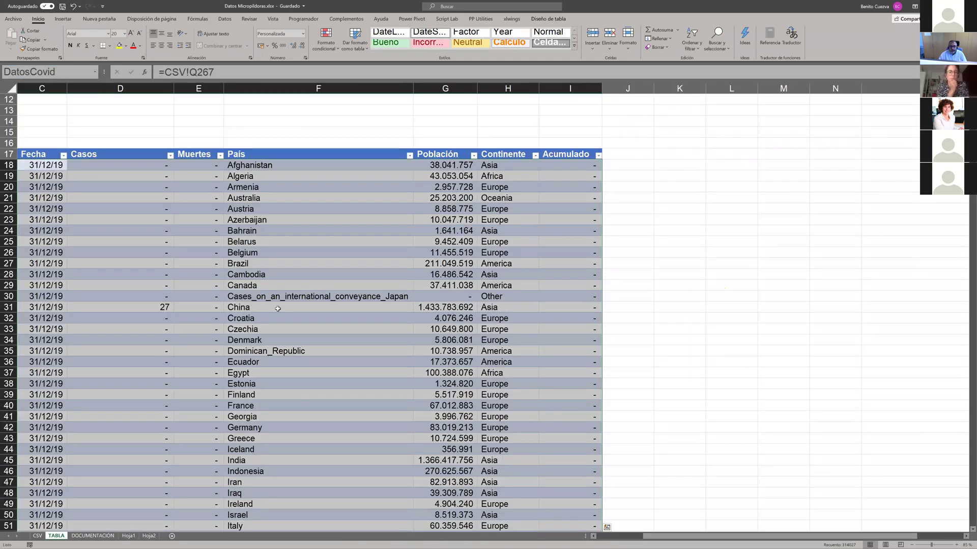
# Step: Set the tip in cell D1 to "3. Las tablas proporcionan atajos especiales"
pyautogui.scroll(5, 277, 308)
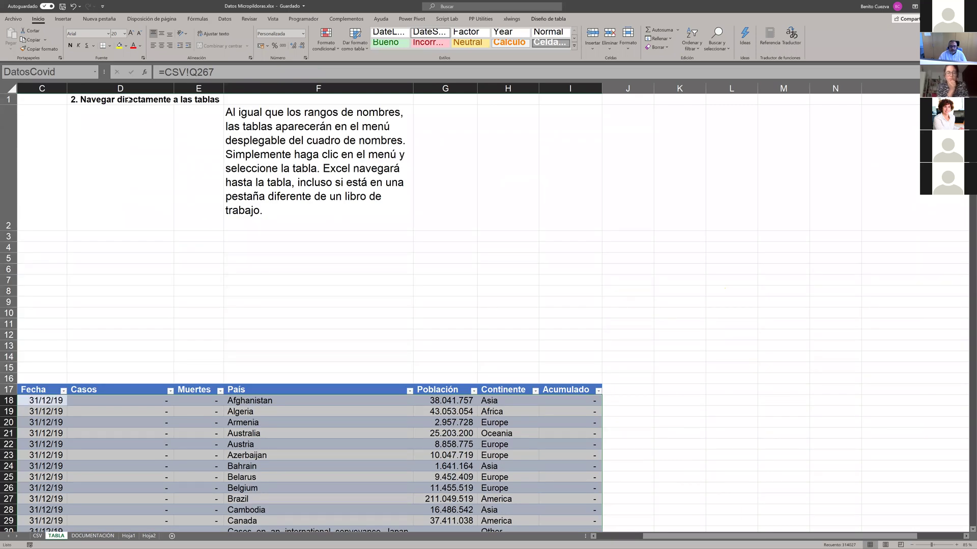
pyautogui.click(129, 99)
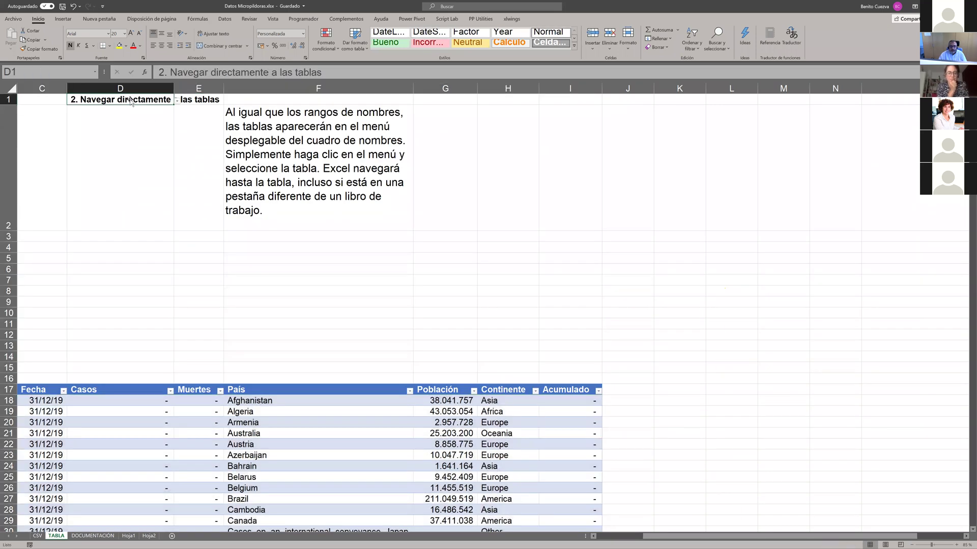
pyautogui.click(176, 100)
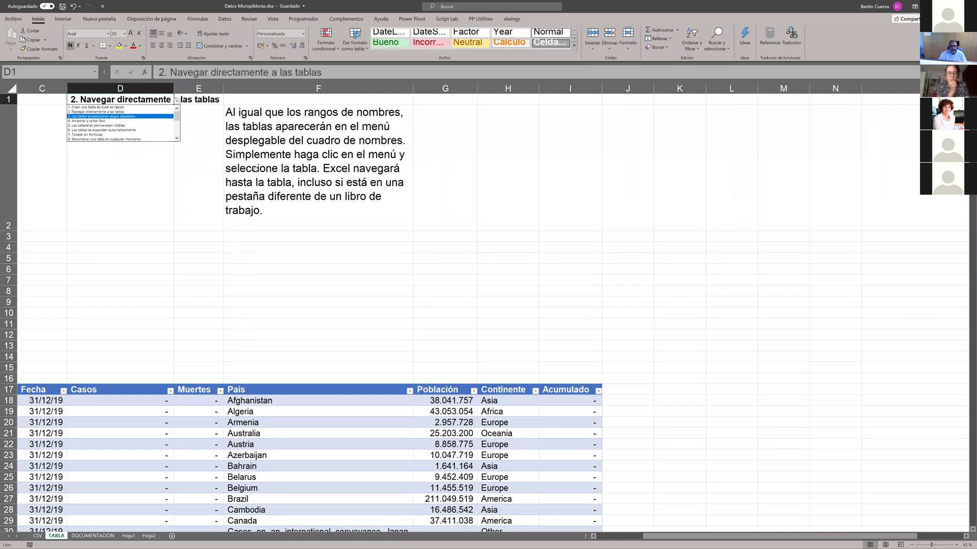
pyautogui.click(161, 117)
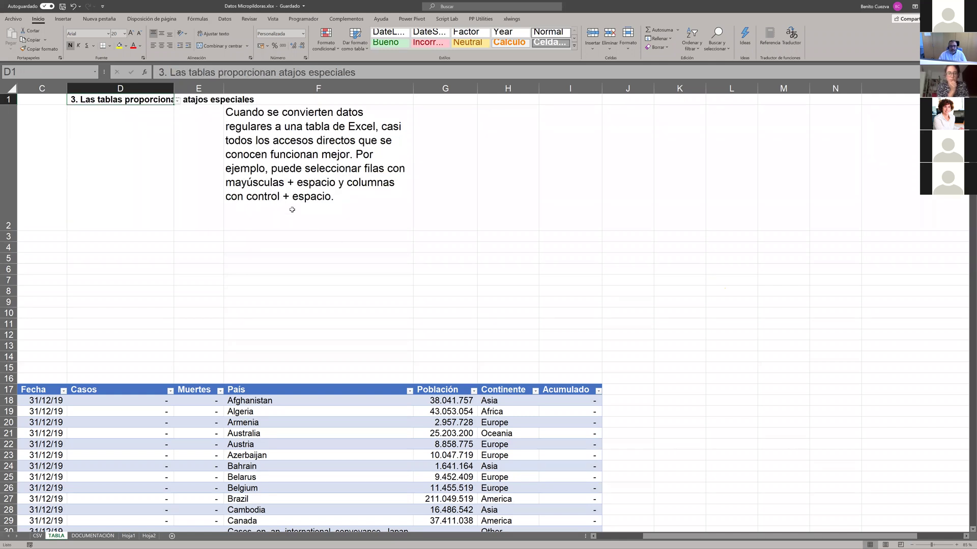
# Step: Select the first date cell C18, go to the start of row 18 and return to C18
pyautogui.scroll(-2, 292, 208)
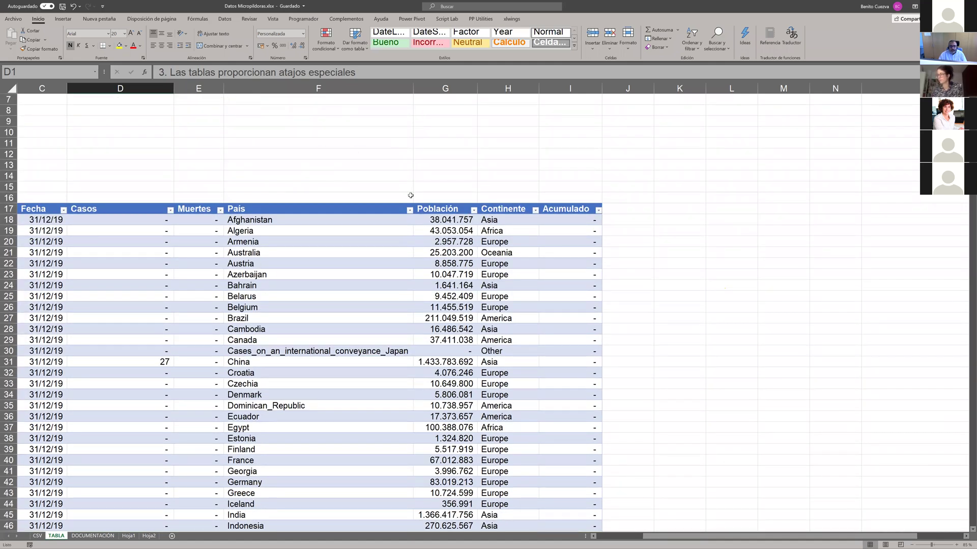
pyautogui.click(460, 132)
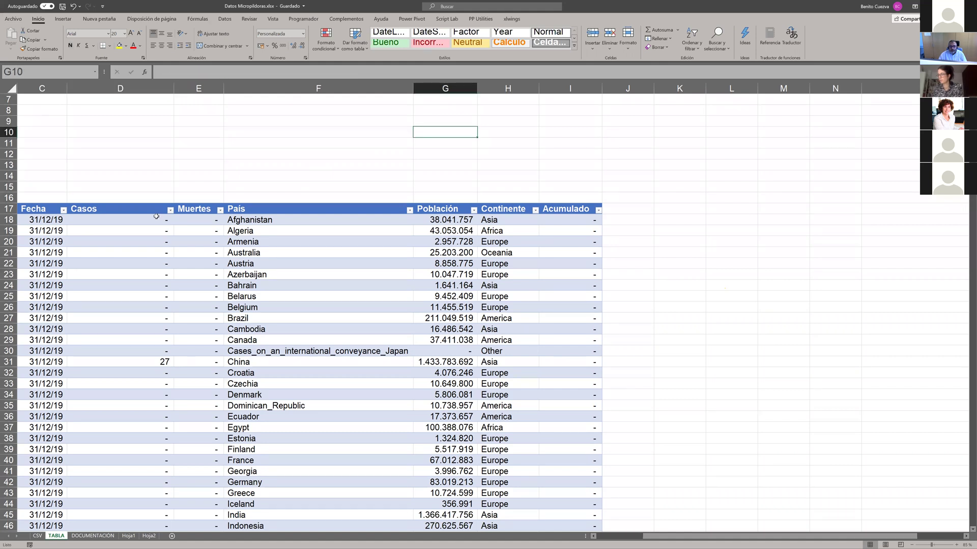
pyautogui.click(55, 219)
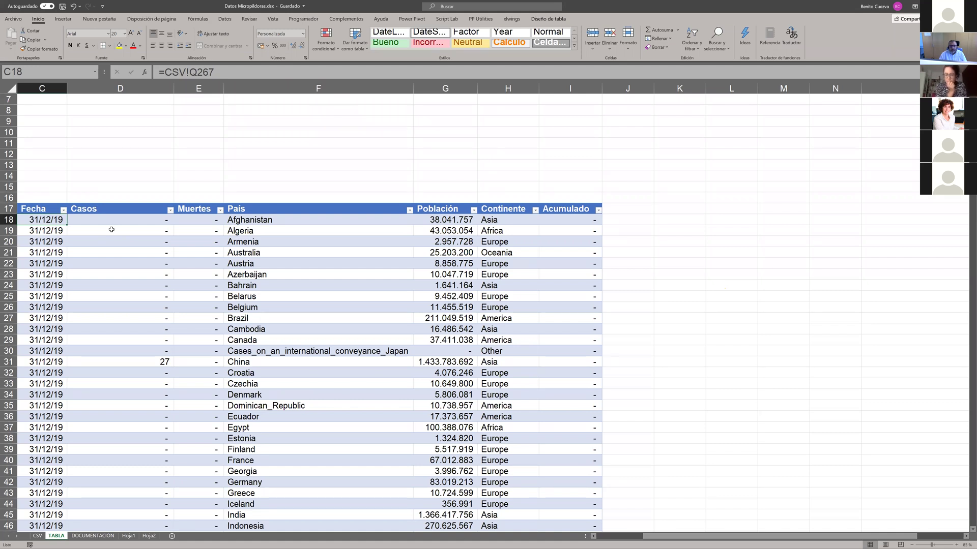
pyautogui.press('Home')
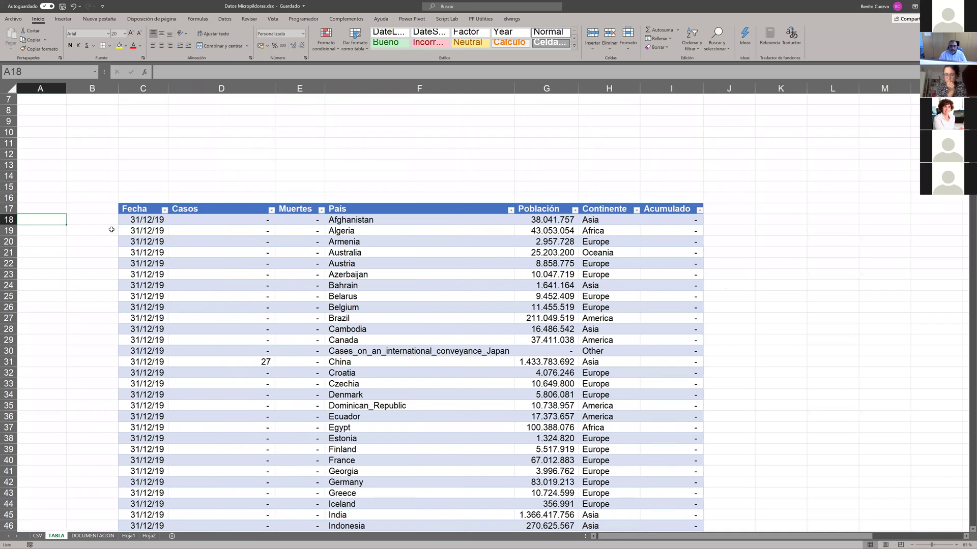
pyautogui.press('Right')
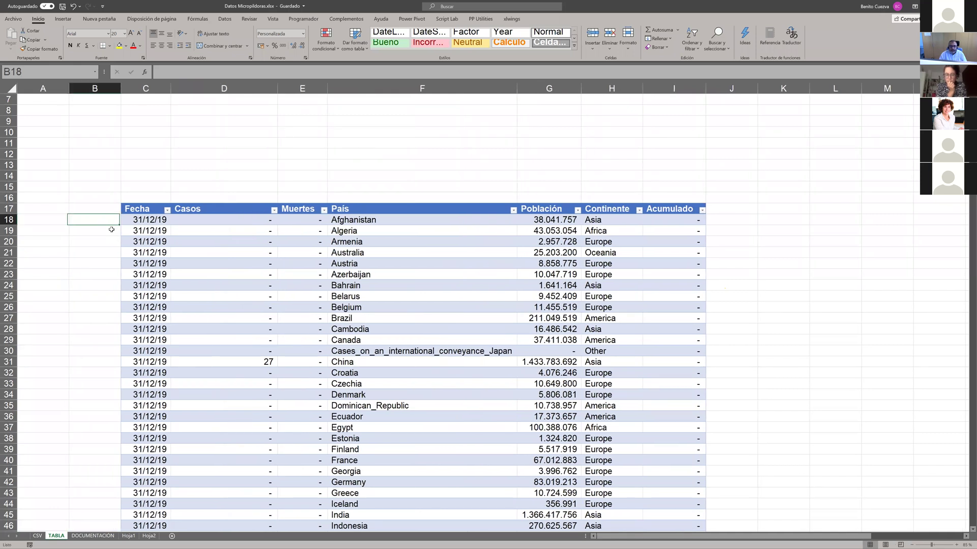
pyautogui.press('Right')
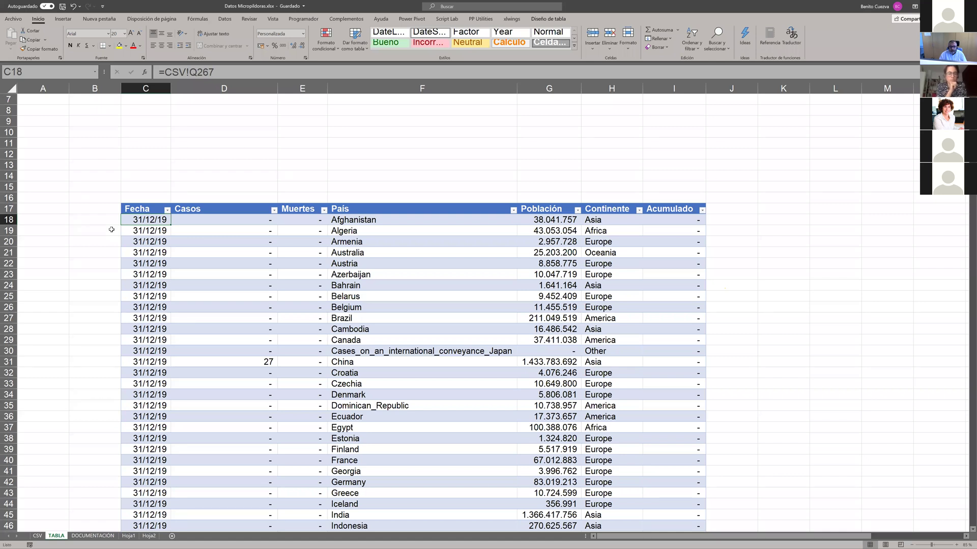
# Step: Fill cells C9:E9 above the table with the value 3
pyautogui.press('Up')
pyautogui.press('Up')
pyautogui.press('Up')
pyautogui.press('Up')
pyautogui.press('Up')
pyautogui.press('Up')
pyautogui.press('Up')
pyautogui.press('Up')
pyautogui.press('Up')
pyautogui.hotkey('shift', 'Right')
pyautogui.hotkey('shift', 'Right')
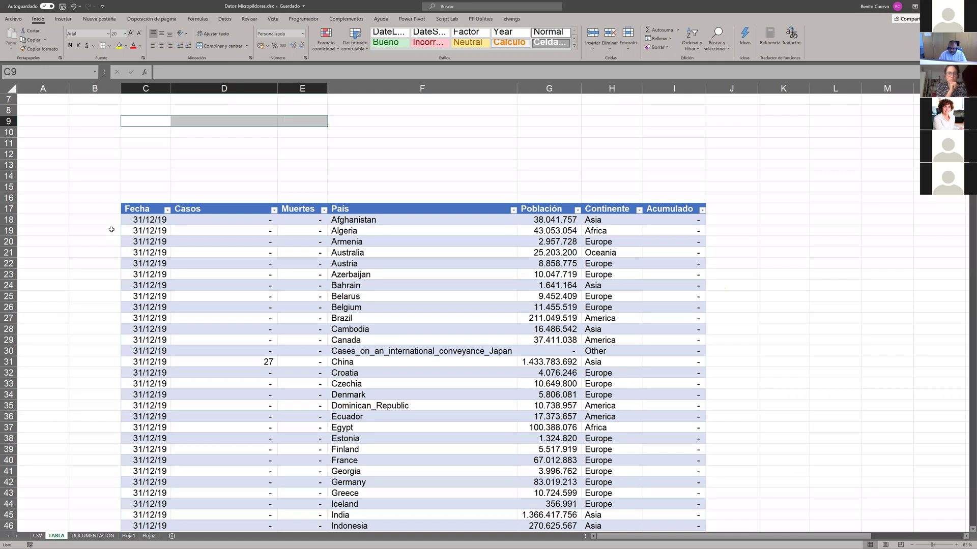
pyautogui.write('3')
pyautogui.hotkey('ctrl', 'Return')
# Step: Extend the selection of C9:E9 to the entire worksheet row, and do the same for rows 11 and 12
pyautogui.press('Left')
pyautogui.press('Right')
pyautogui.hotkey('shift', 'Right')
pyautogui.hotkey('shift', 'Right')
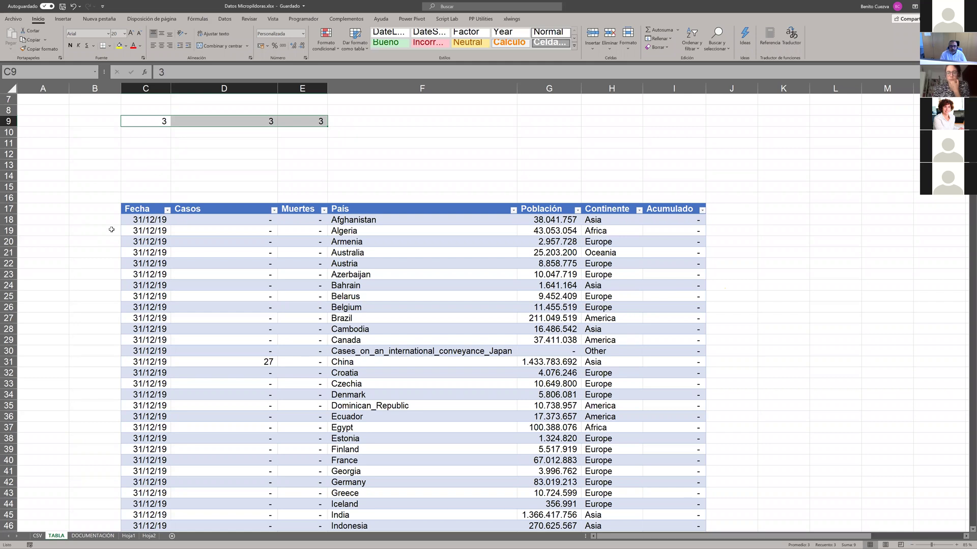
pyautogui.hotkey('shift', 'space')
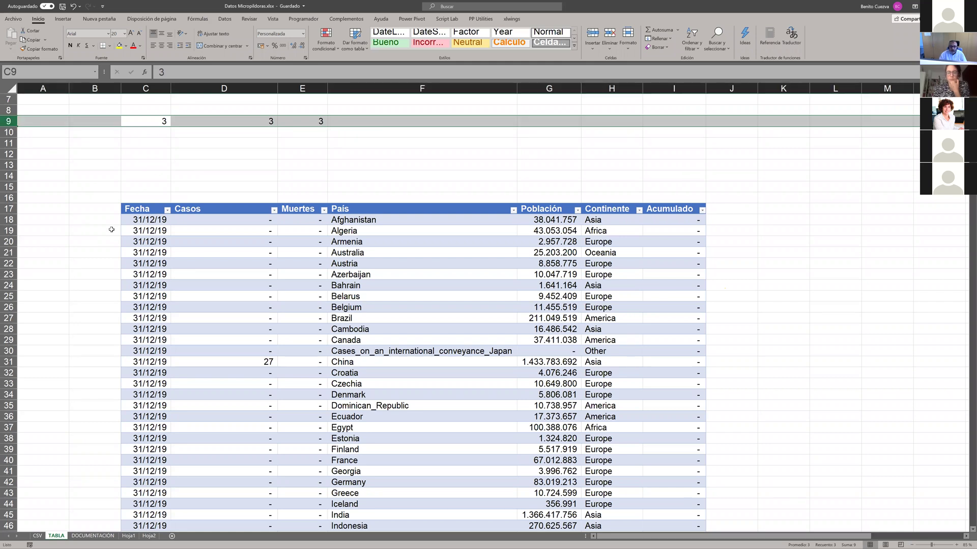
pyautogui.press('Down')
pyautogui.press('Down')
pyautogui.hotkey('shift', 'space')
pyautogui.press('Down')
pyautogui.hotkey('shift', 'space')
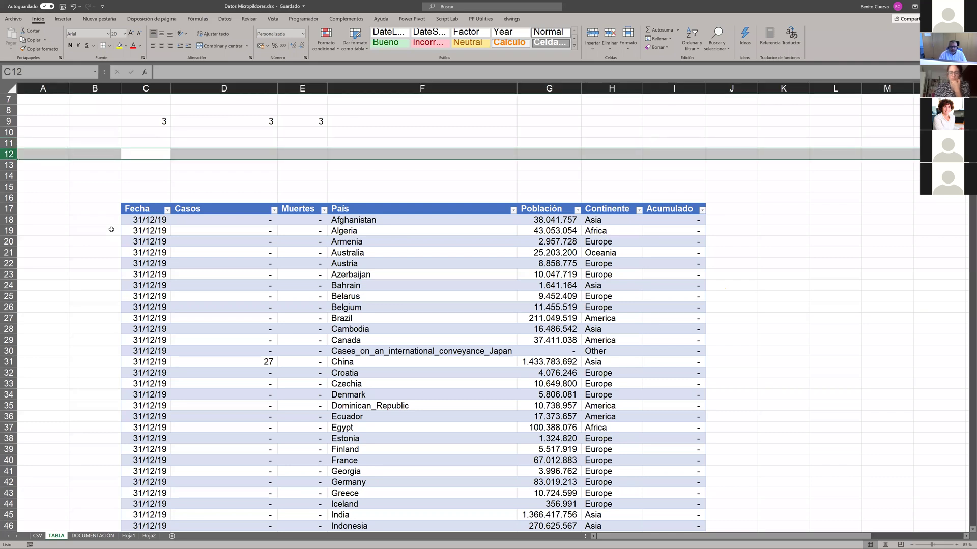
# Step: Select all the Fecha column data from C18 to the table's last row, and return to the first Casos value
pyautogui.press('Down')
pyautogui.press('Down')
pyautogui.press('Down')
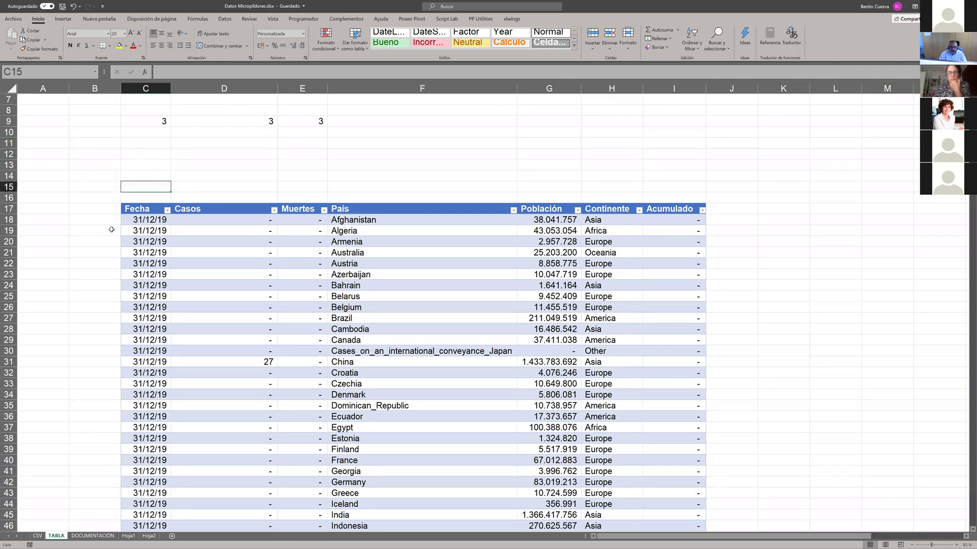
pyautogui.press('Down')
pyautogui.press('Down')
pyautogui.press('Down')
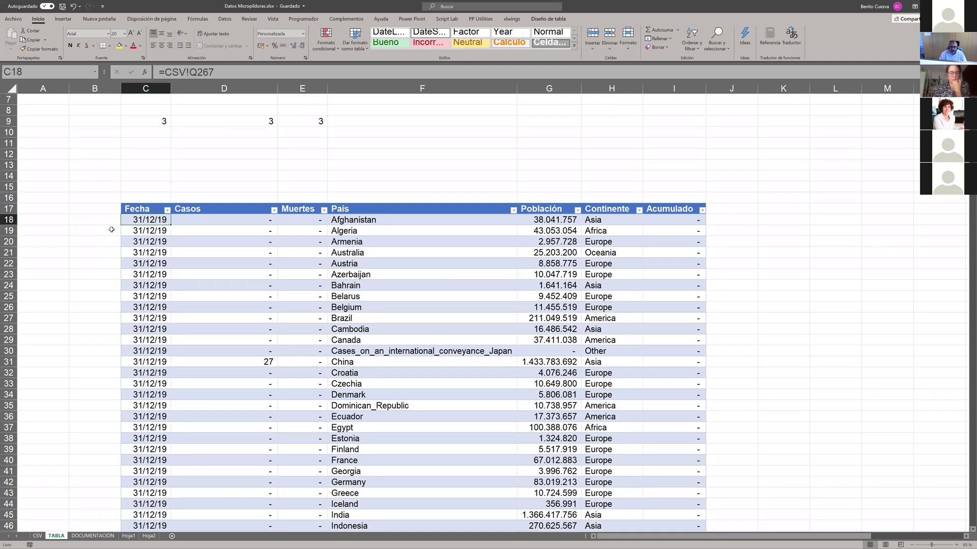
pyautogui.hotkey('ctrl', 'shift', 'Down')
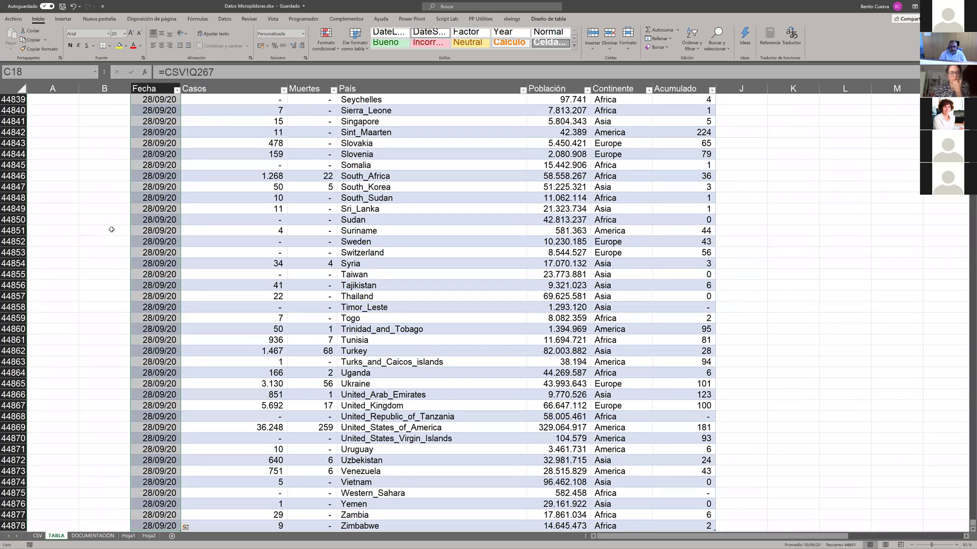
pyautogui.press('Right')
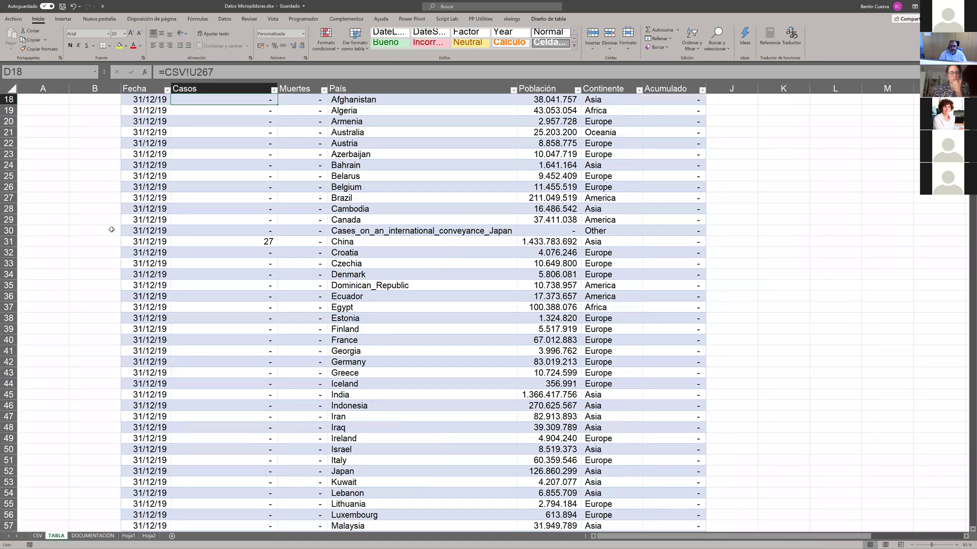
# Step: Return to the area above the table and clear the values in C9:E9
pyautogui.press('Up')
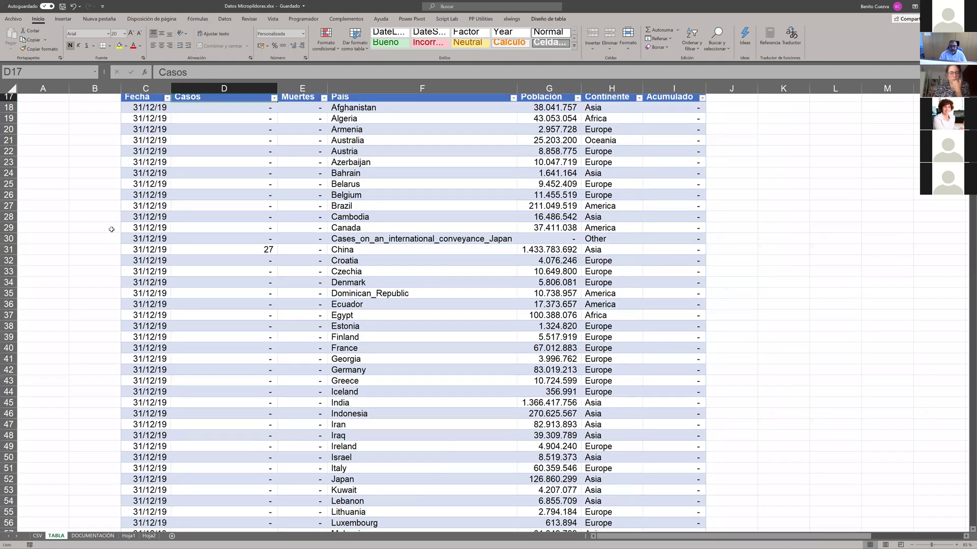
pyautogui.press('Up')
pyautogui.press('Up')
pyautogui.press('Up')
pyautogui.press('Up')
pyautogui.press('Up')
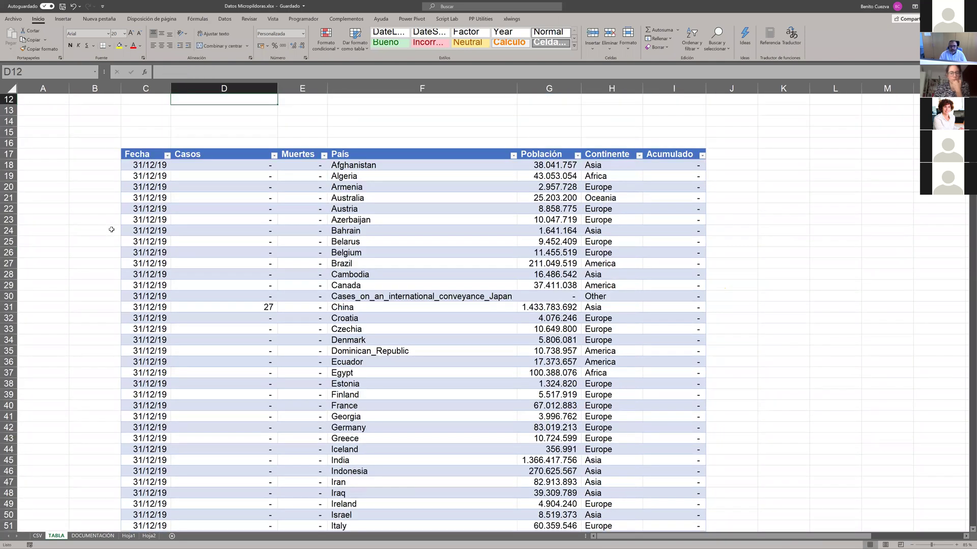
pyautogui.press('Up')
pyautogui.press('Up')
pyautogui.press('Up')
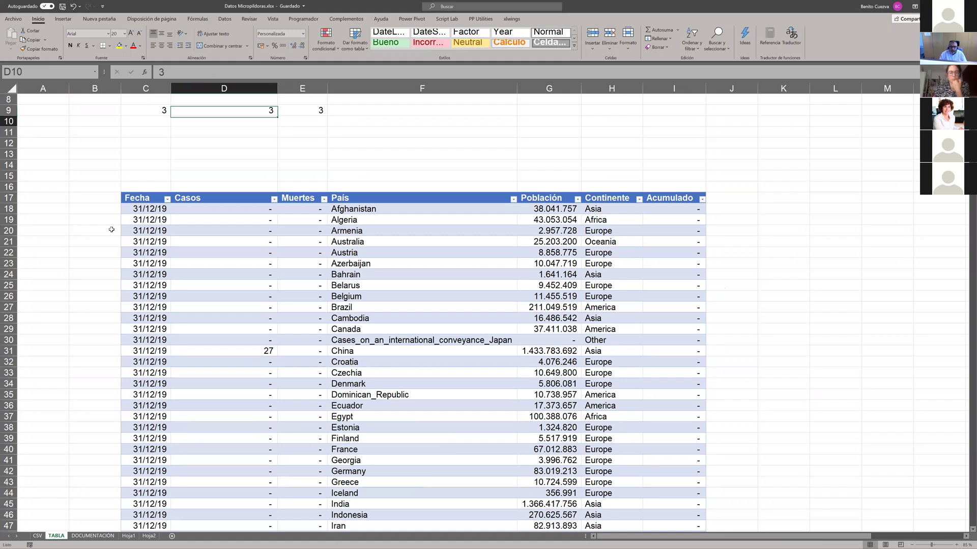
pyautogui.press('Down')
pyautogui.press('Down')
pyautogui.press('Down')
pyautogui.press('Down')
pyautogui.press('Down')
pyautogui.press('Down')
pyautogui.press('Up')
pyautogui.press('Up')
pyautogui.press('Up')
pyautogui.press('Up')
pyautogui.press('Up')
pyautogui.press('Up')
pyautogui.press('Up')
pyautogui.press('Up')
pyautogui.press('Up')
pyautogui.press('Up')
pyautogui.press('Up')
pyautogui.press('Up')
pyautogui.press('Up')
pyautogui.press('Up')
pyautogui.press('Up')
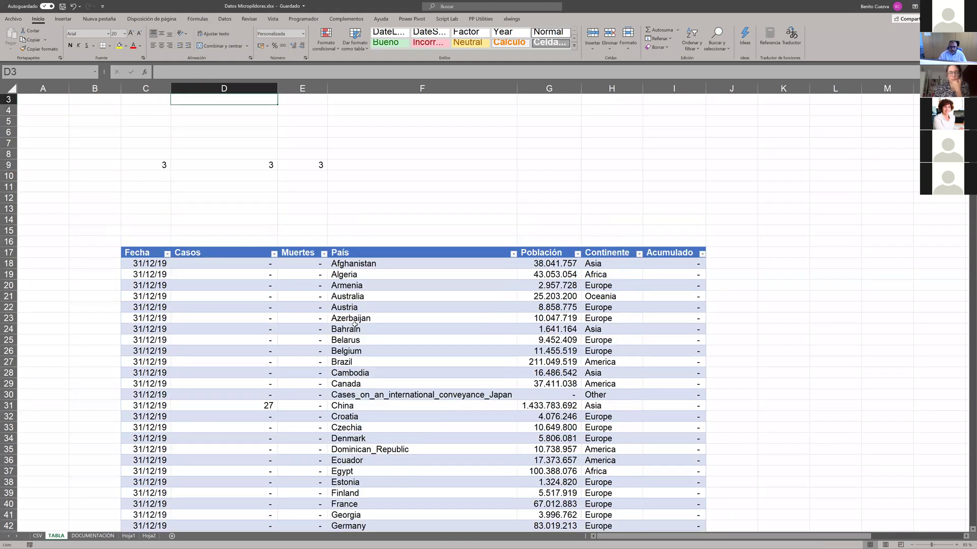
pyautogui.moveTo(303, 303); pyautogui.dragTo(160, 303)
pyautogui.press('Delete')
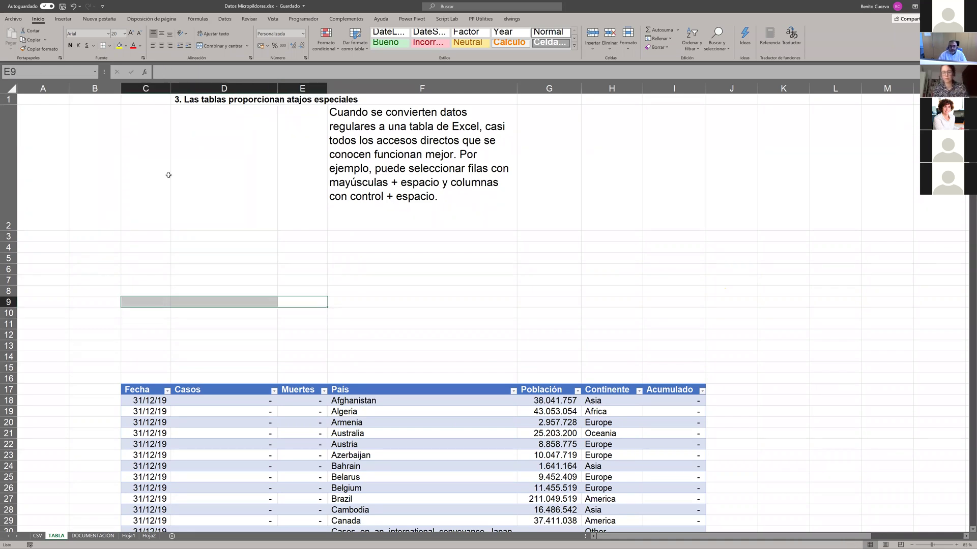
# Step: Set the tip shown in cell D1 to "4. Arrastrar y soltar fácil"
pyautogui.click(251, 103)
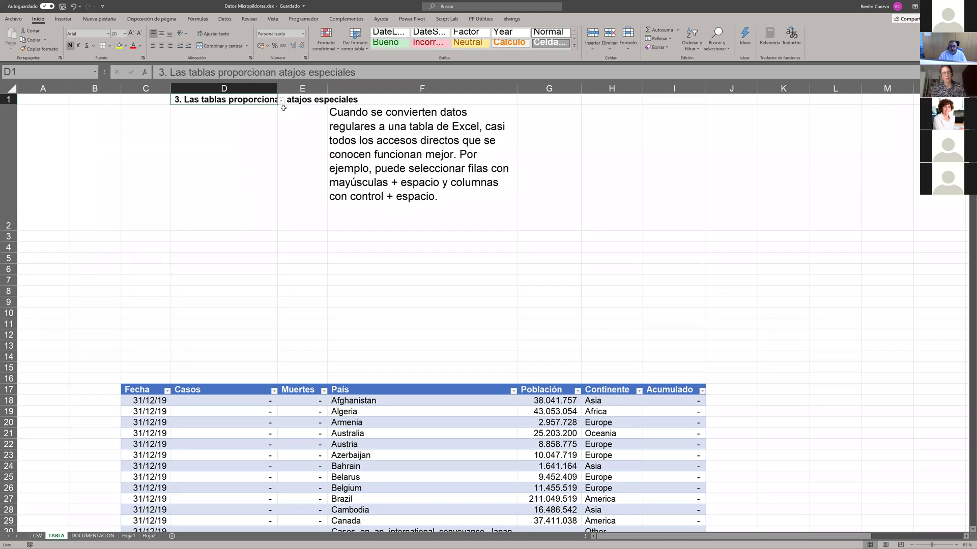
pyautogui.click(282, 102)
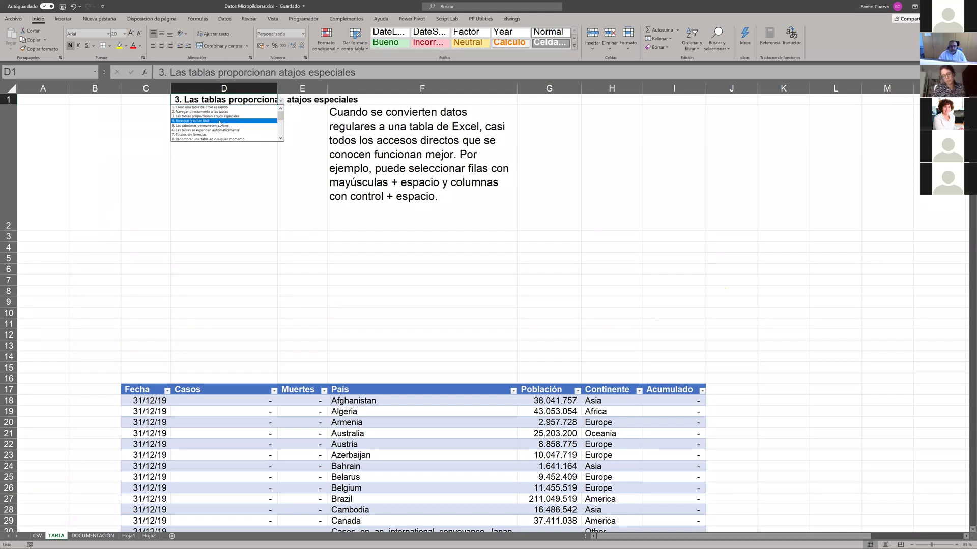
pyautogui.press('Return')
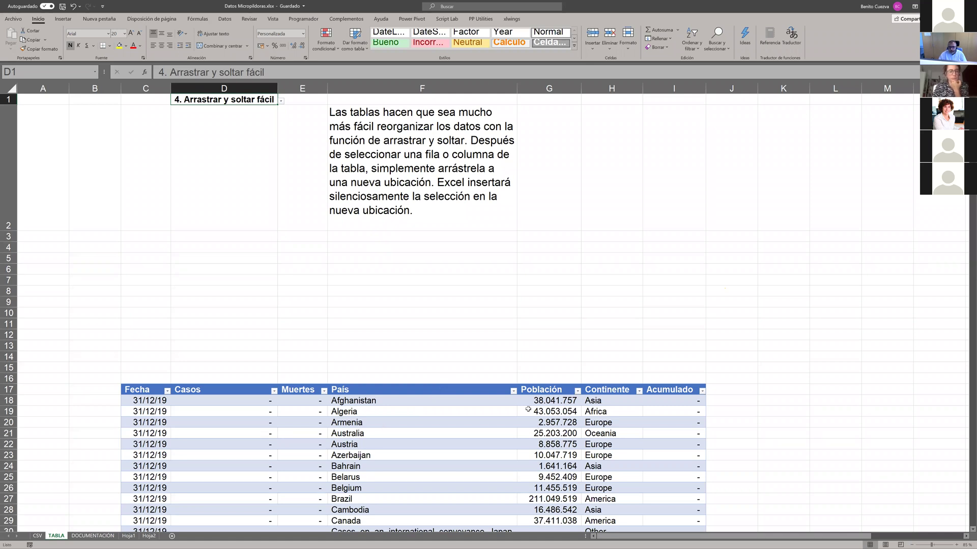
# Step: Move the whole Continente column, header included, to the first position in the table, ahead of Fecha
pyautogui.scroll(-1, 530, 409)
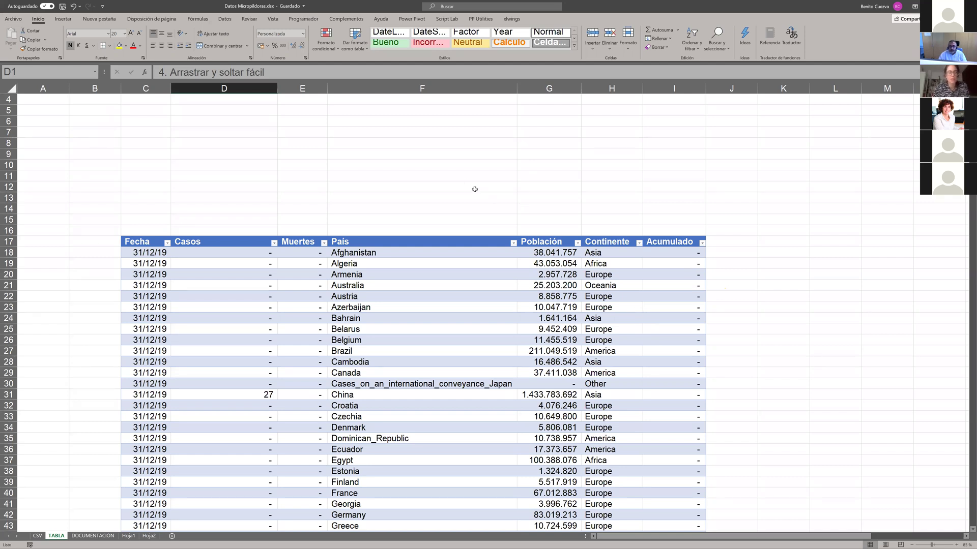
pyautogui.scroll(1, 473, 191)
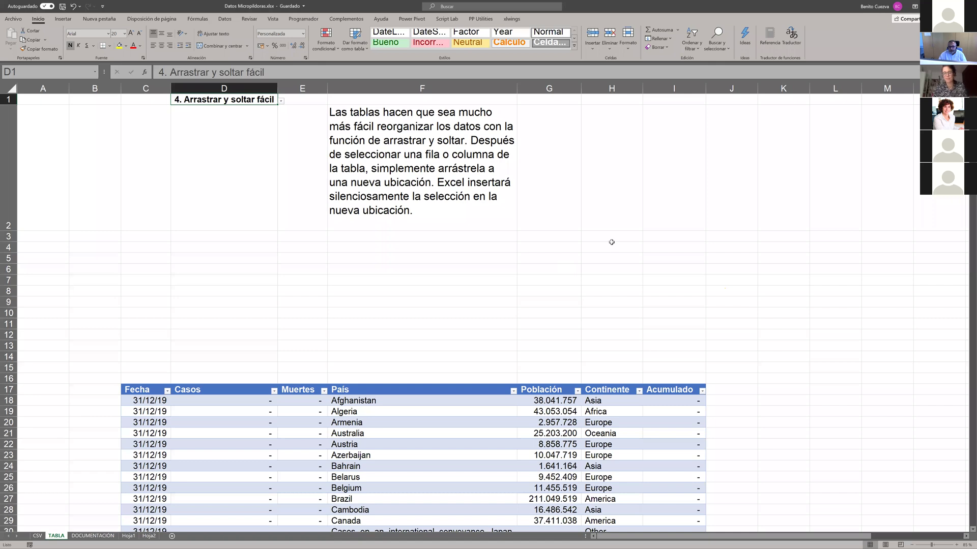
pyautogui.scroll(-1, 612, 242)
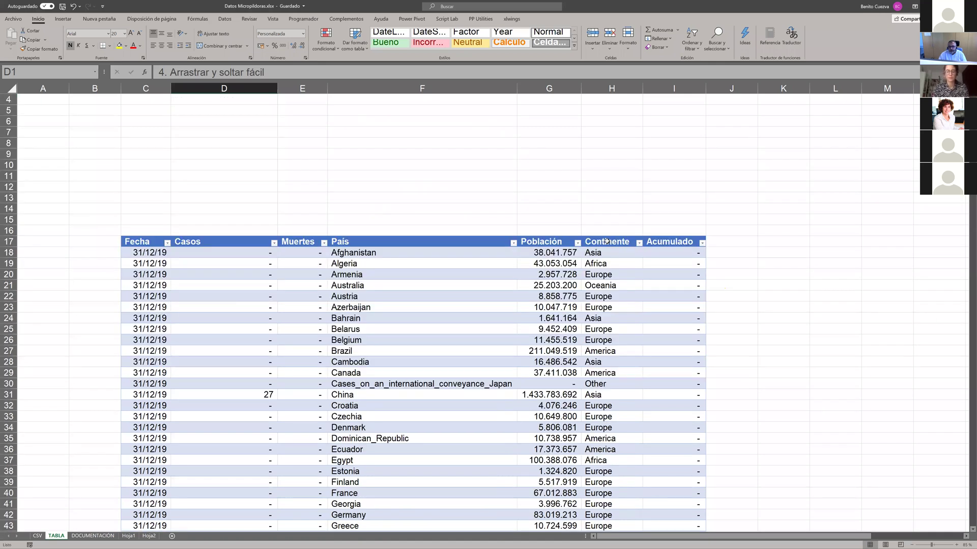
pyautogui.click(606, 241)
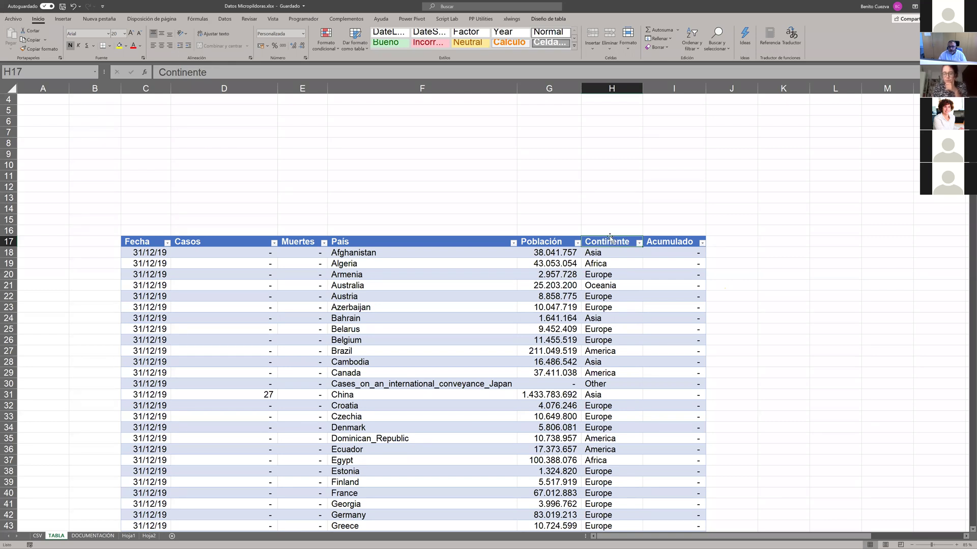
pyautogui.moveTo(609, 238); pyautogui.dragTo(379, 253)
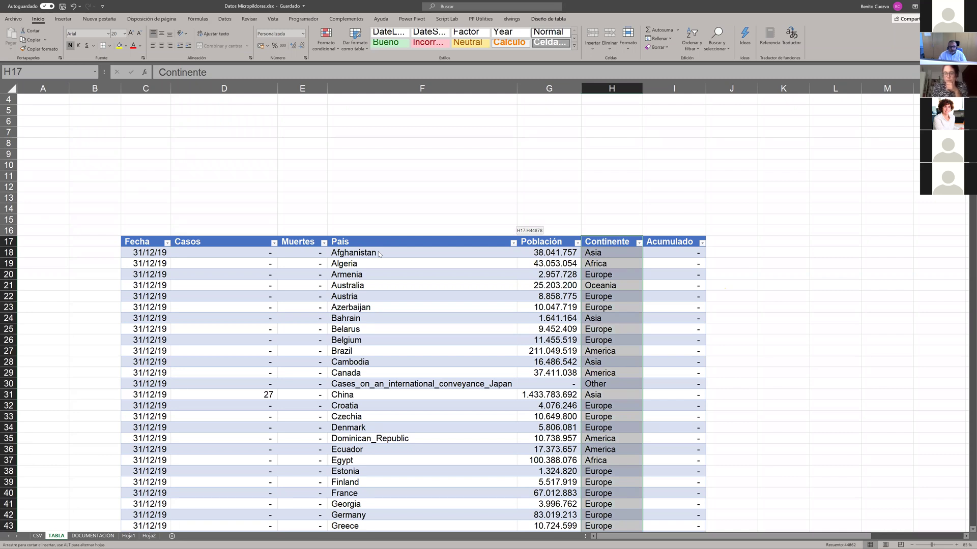
pyautogui.moveTo(379, 253); pyautogui.dragTo(141, 244)
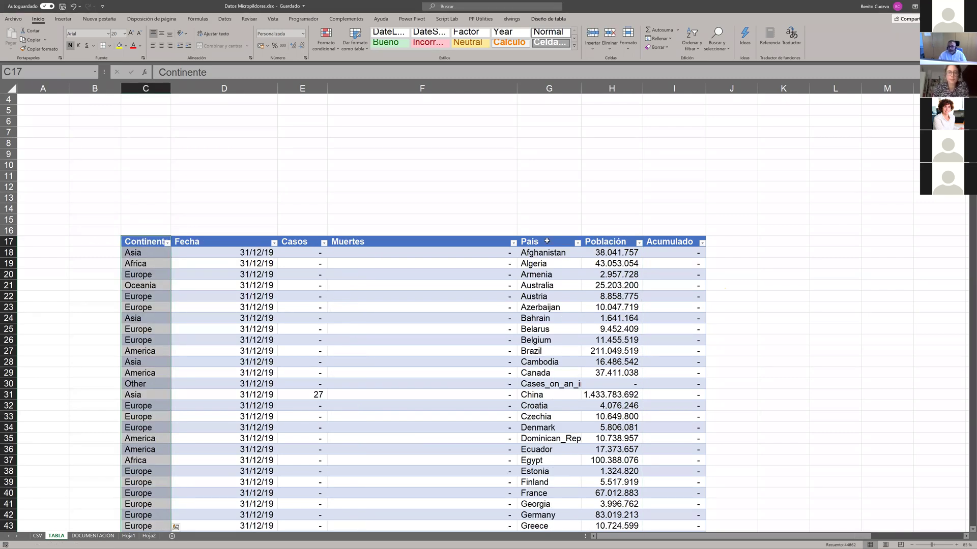
# Step: Move the whole País column to the table's second position, between Continente and Fecha
pyautogui.click(547, 241)
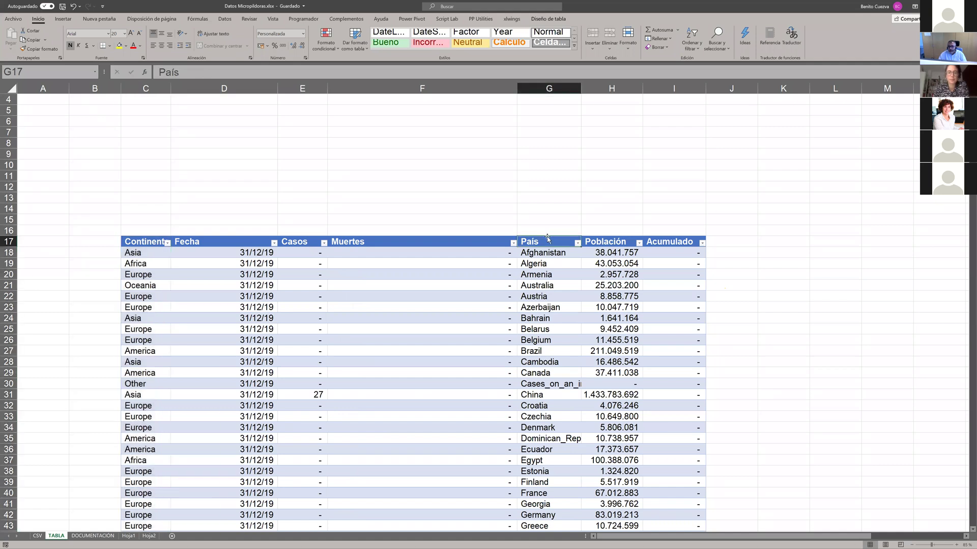
pyautogui.moveTo(154, 255); pyautogui.dragTo(173, 244)
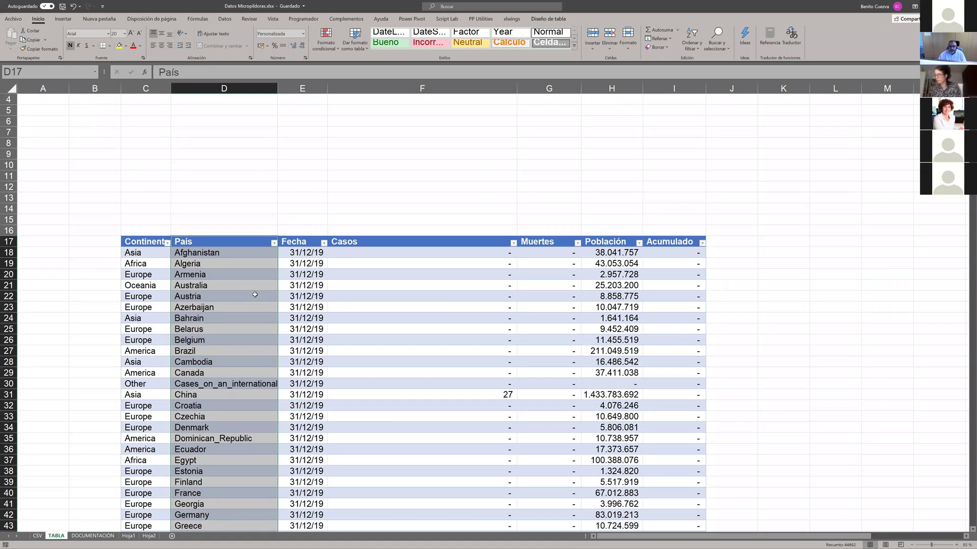
pyautogui.hotkey('ctrl', 'q')
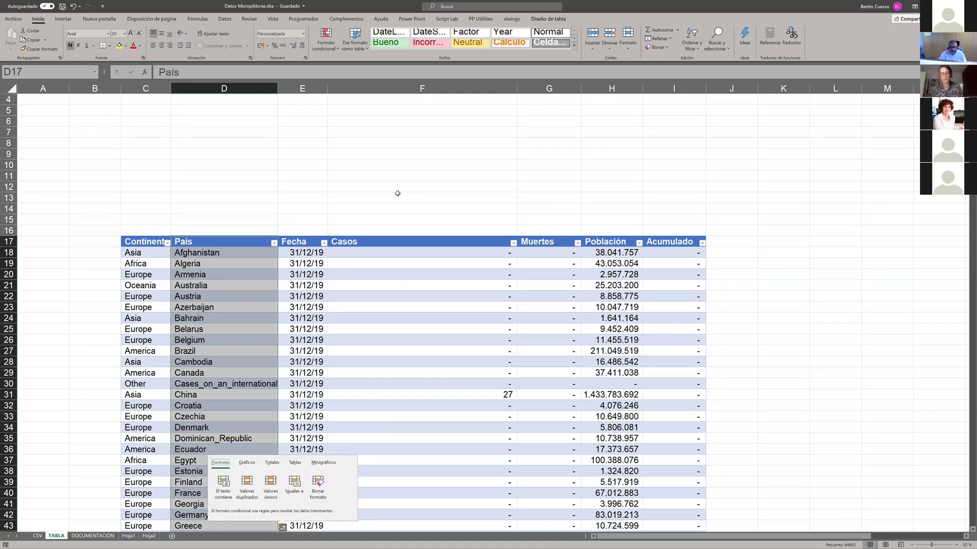
pyautogui.click(397, 194)
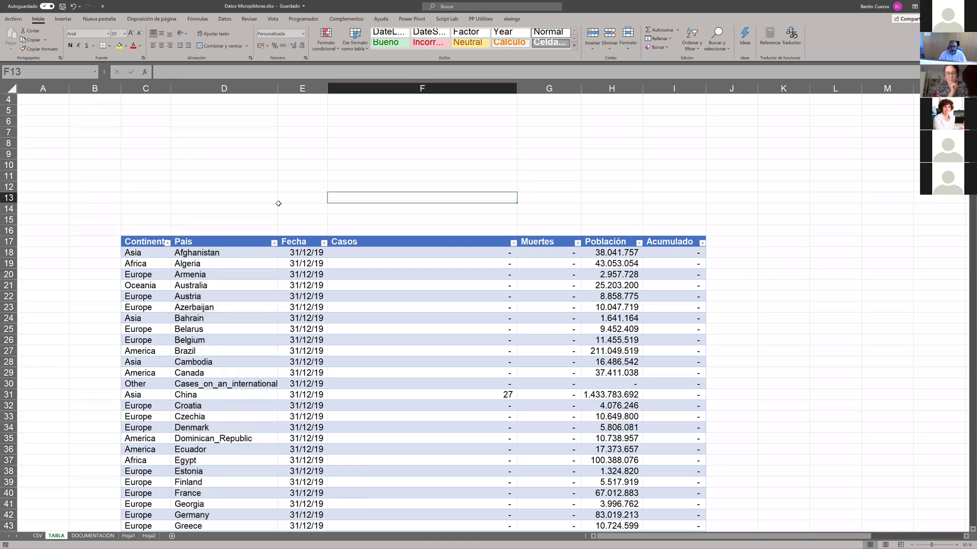
pyautogui.scroll(1, 277, 202)
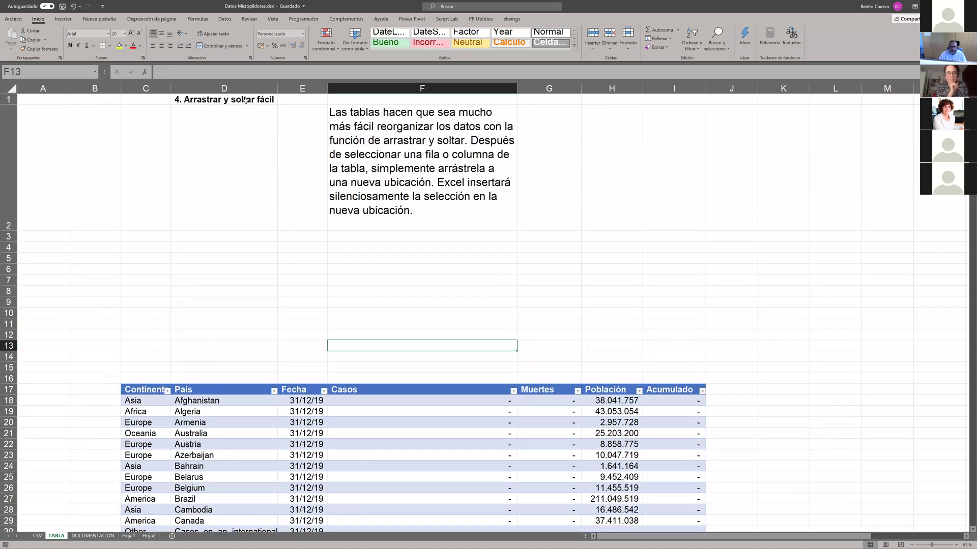
pyautogui.click(275, 101)
pyautogui.click(280, 101)
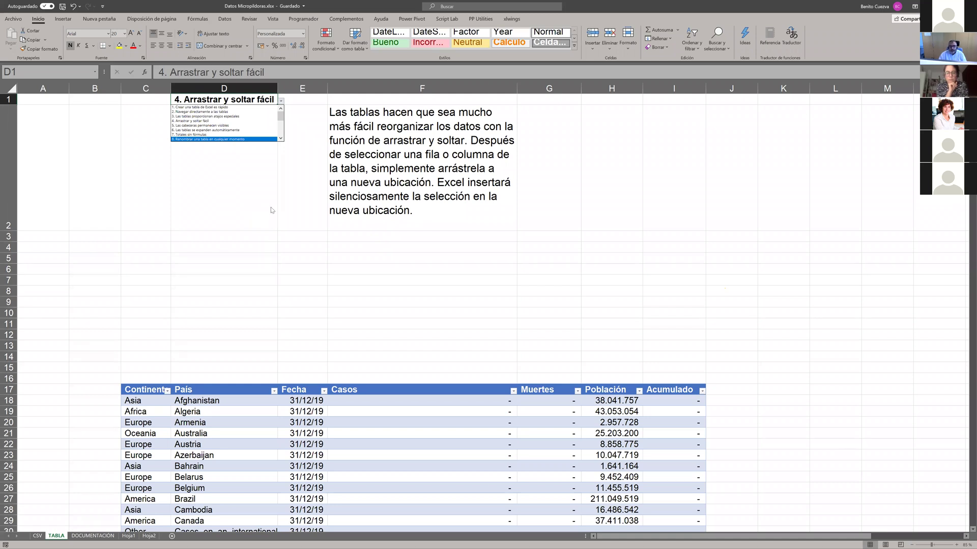
pyautogui.click(299, 272)
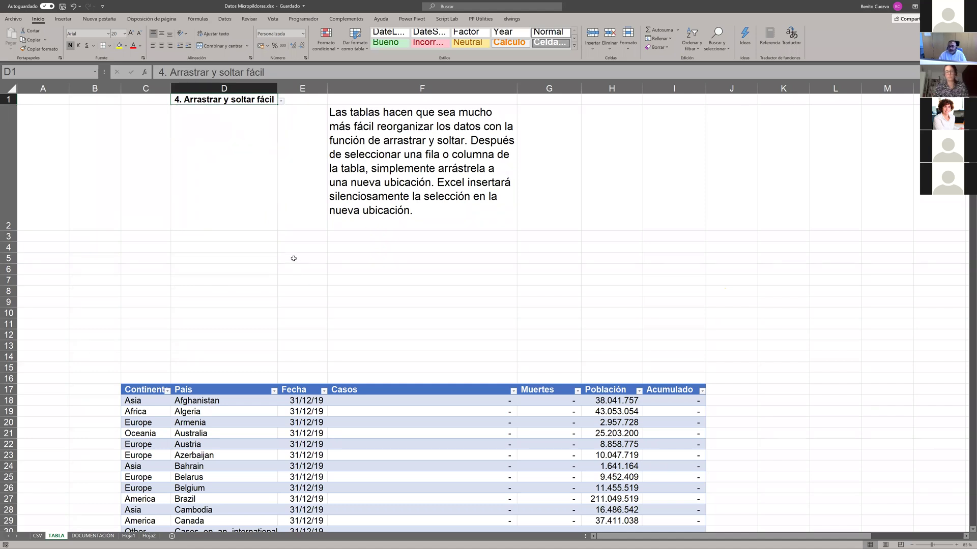
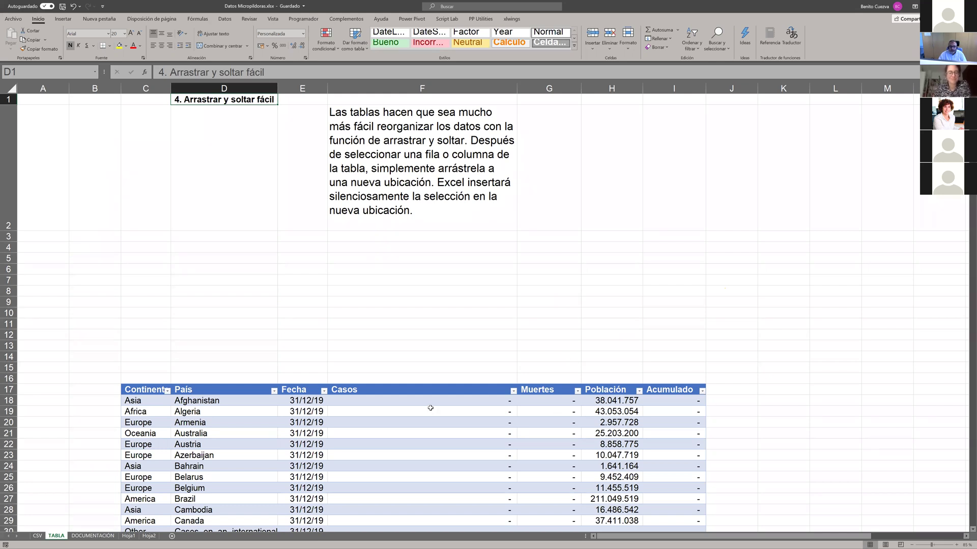
# Step: Move the whole Población column to the table's third position, between País and Fecha
pyautogui.scroll(-1, 430, 407)
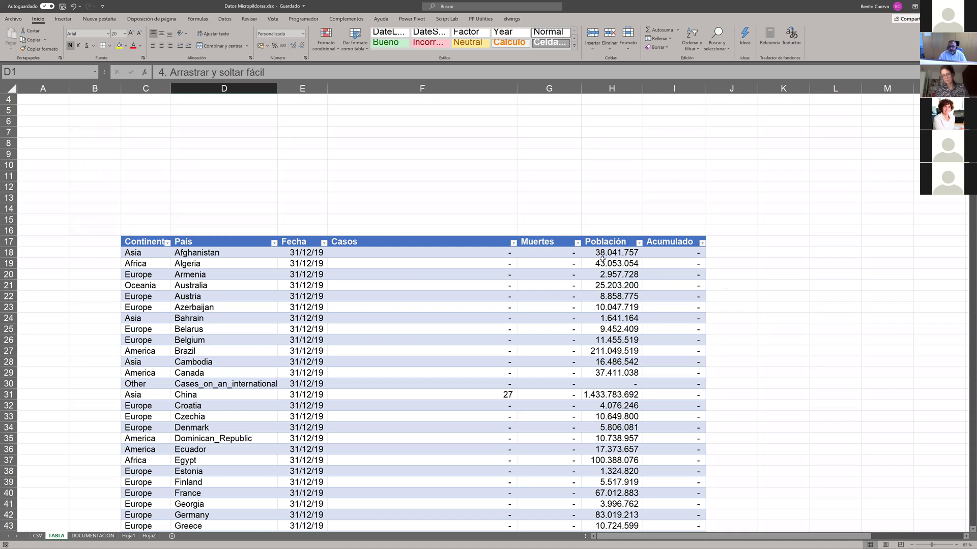
pyautogui.click(612, 241)
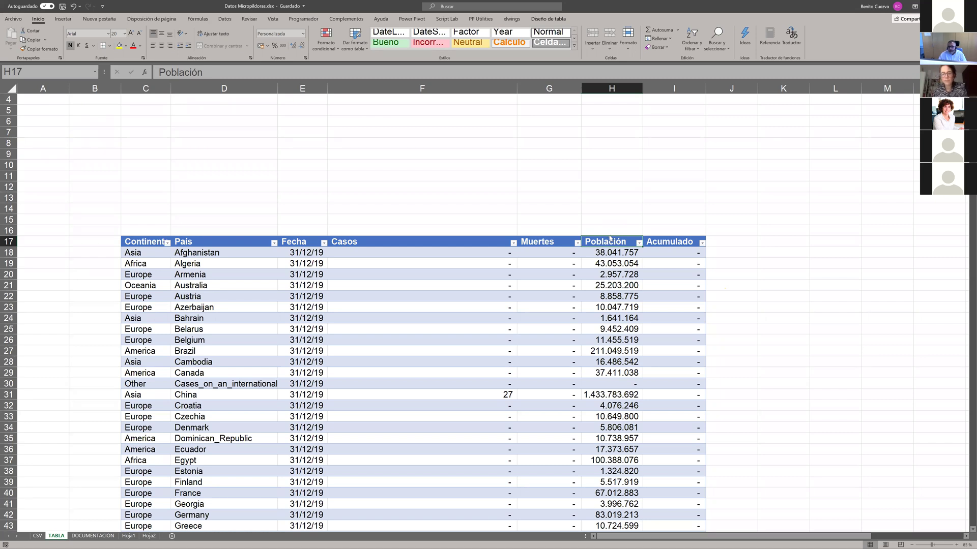
pyautogui.click(610, 237)
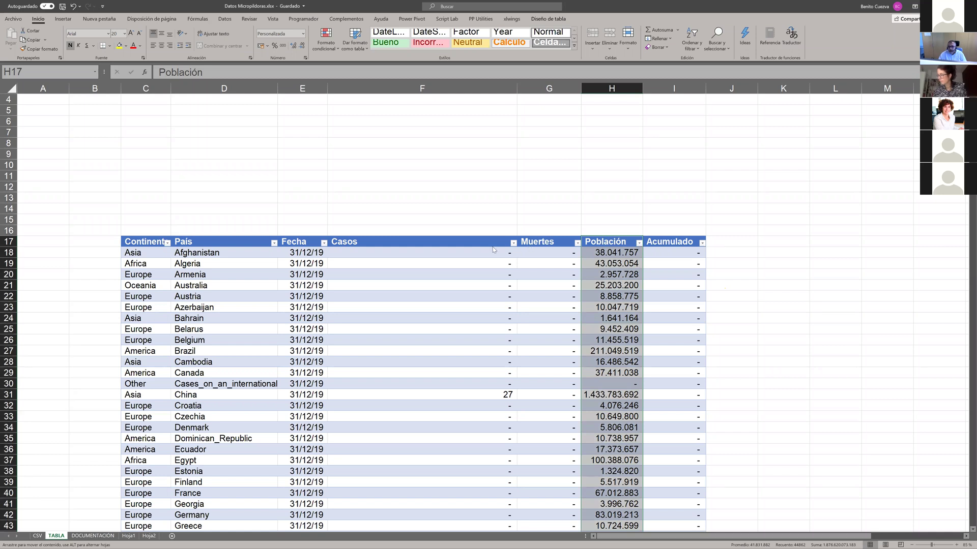
pyautogui.moveTo(493, 249); pyautogui.dragTo(512, 249)
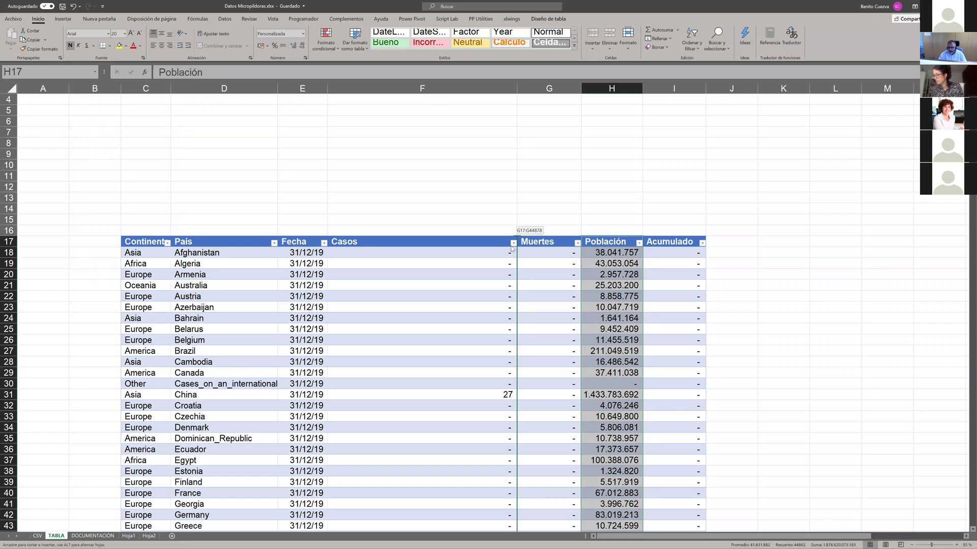
pyautogui.moveTo(512, 248); pyautogui.dragTo(511, 249)
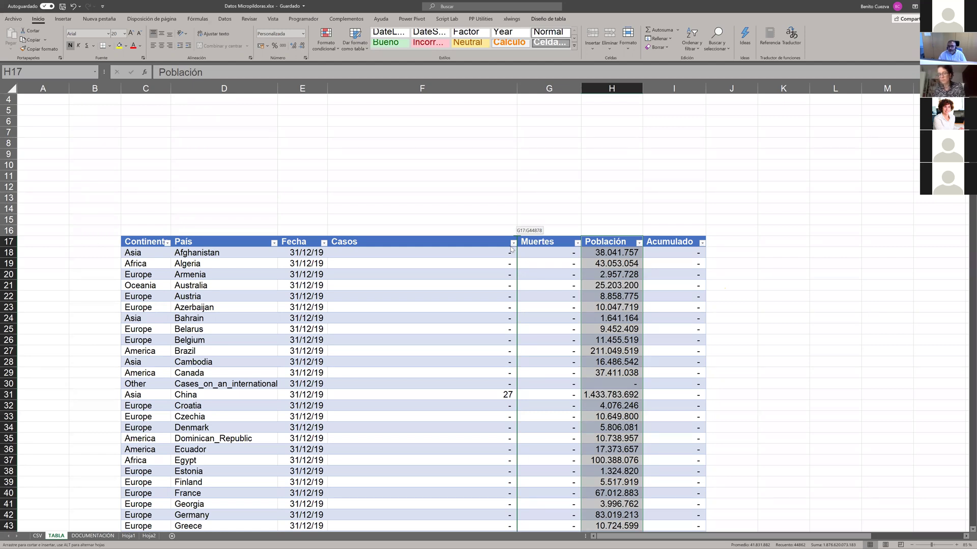
pyautogui.moveTo(333, 243); pyautogui.dragTo(273, 243)
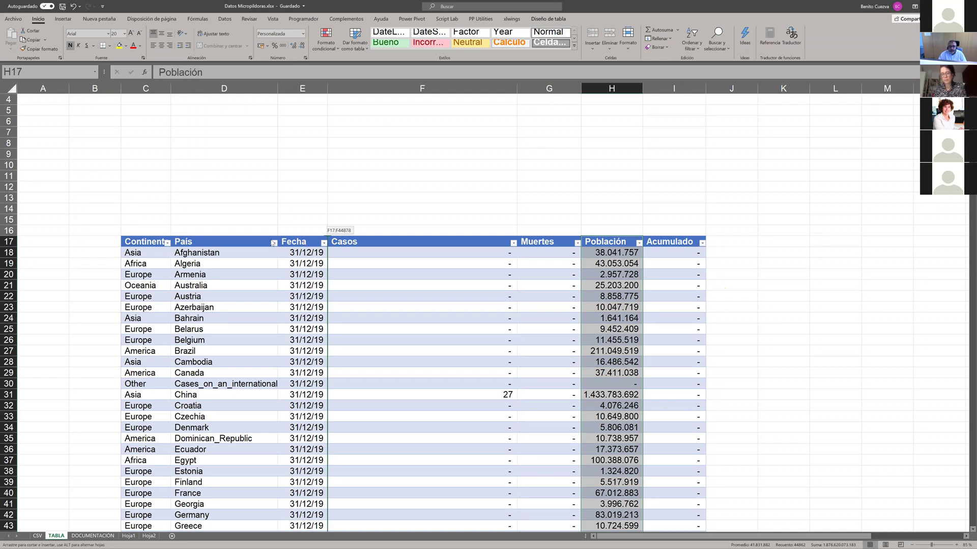
pyautogui.moveTo(189, 243); pyautogui.dragTo(288, 242)
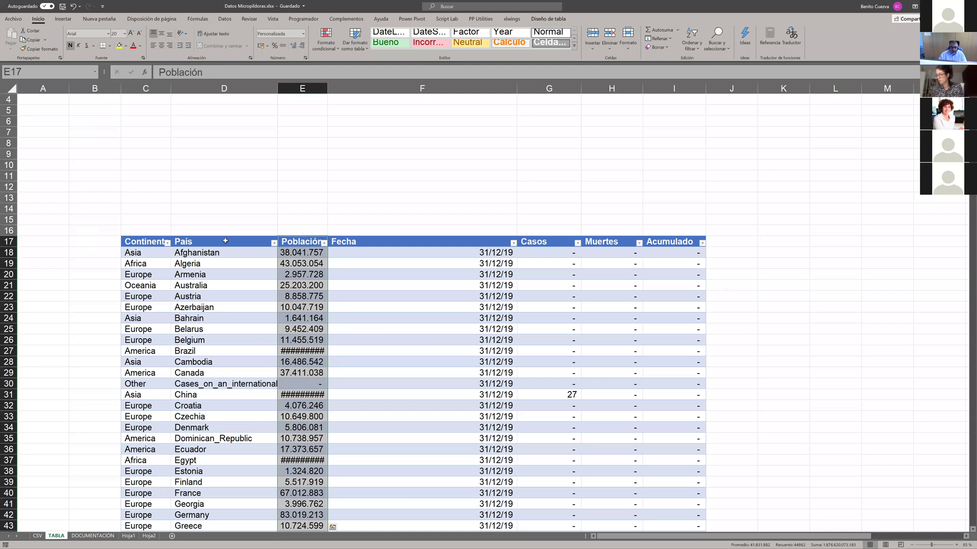
# Step: Widen the Continente, País and Población columns, and return to the first Fecha value in F18
pyautogui.hotkey('ctrl', 'q')
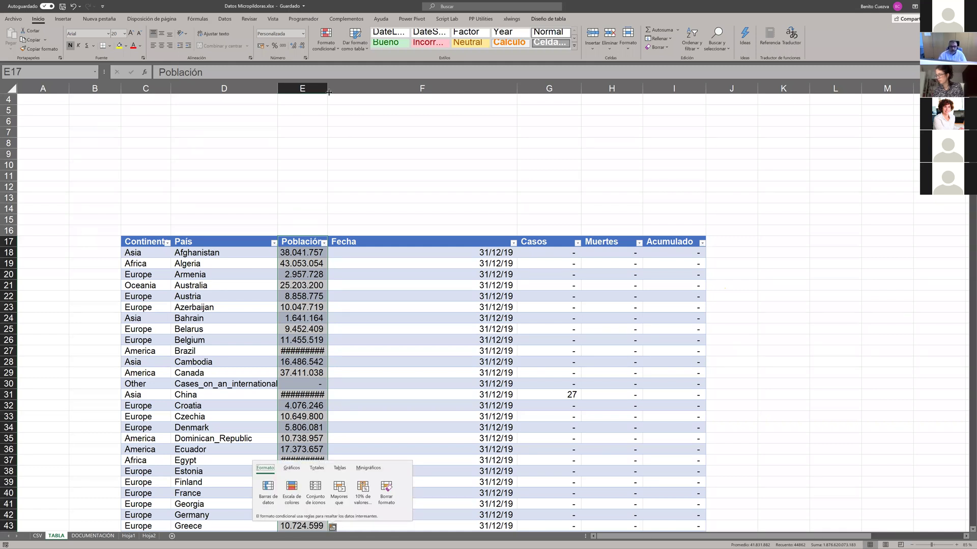
pyautogui.hotkey('alt', 'h')
pyautogui.press('o')
pyautogui.press('i')
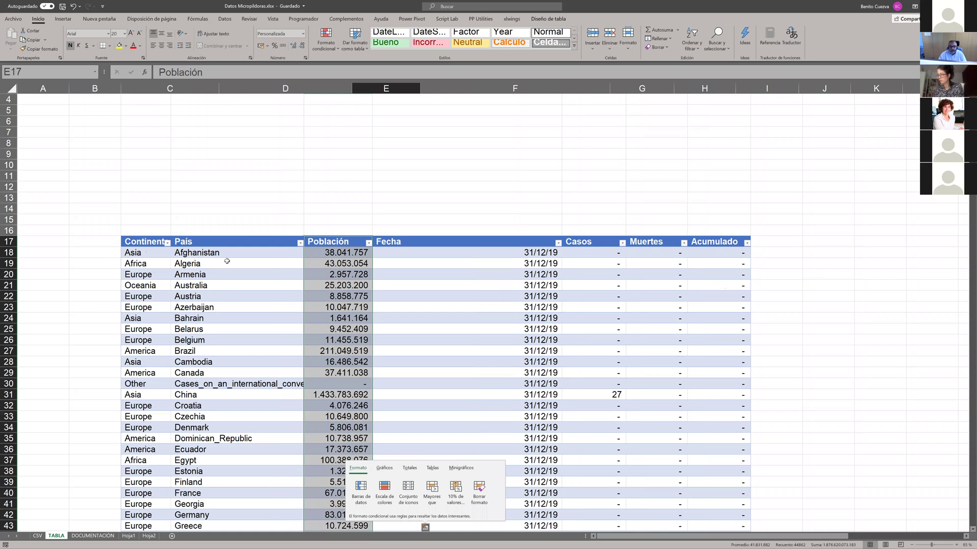
pyautogui.click(253, 254)
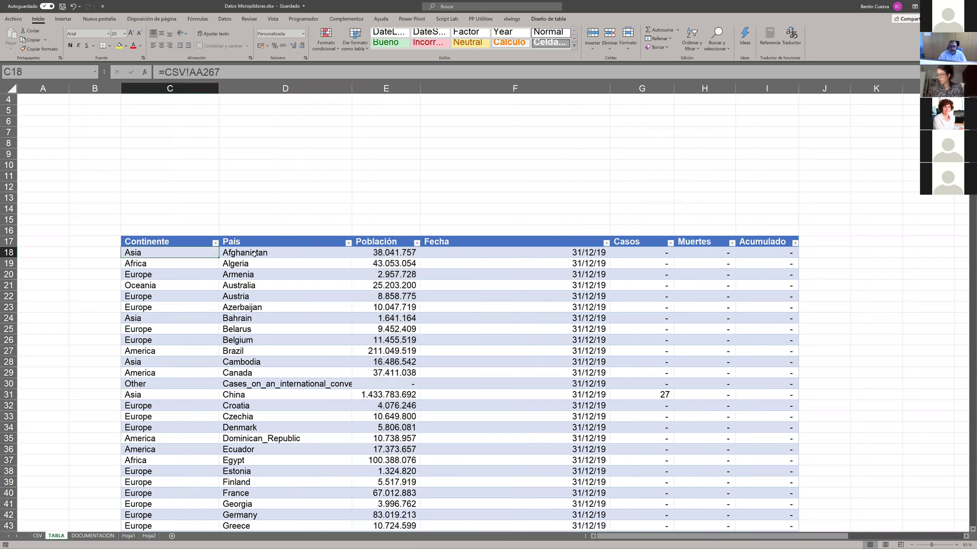
pyautogui.click(254, 254)
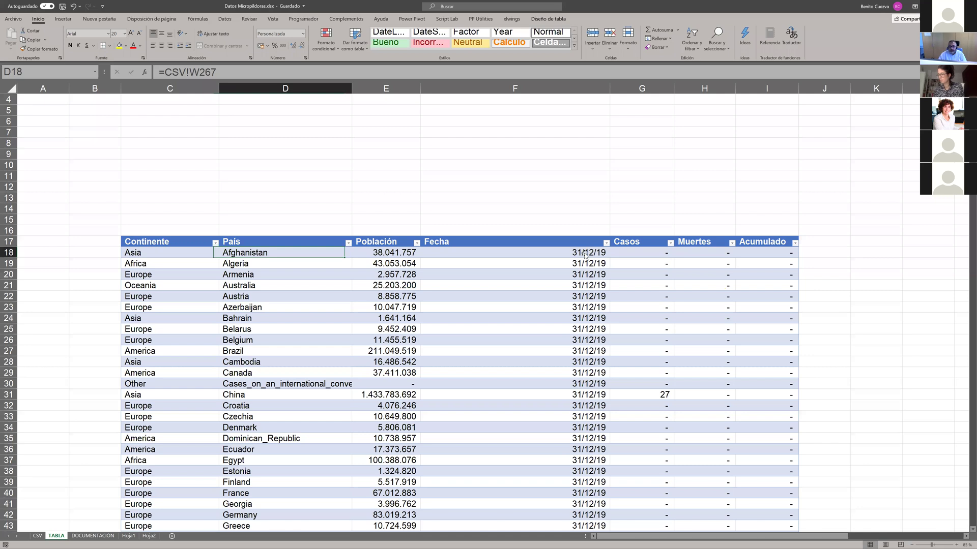
pyautogui.click(604, 258)
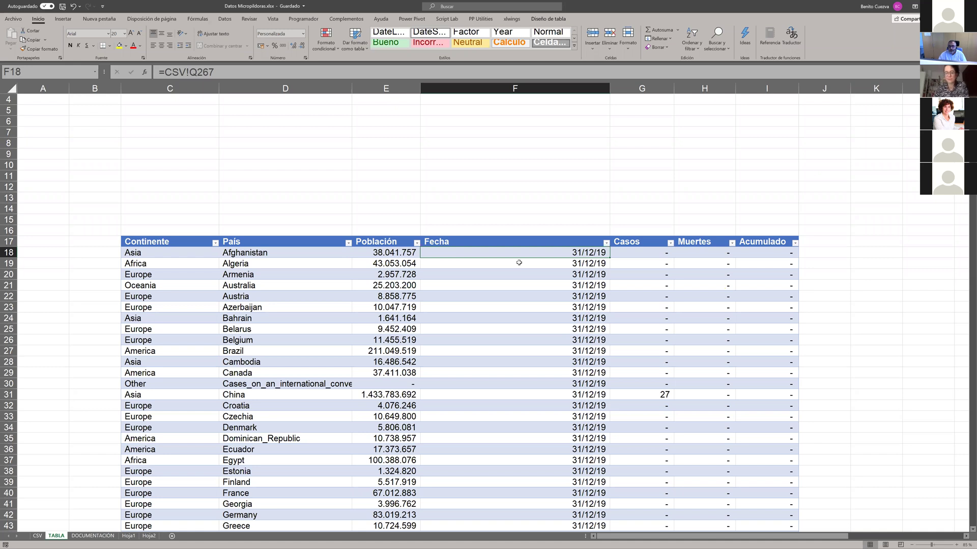
# Step: Review the tips on the DOCUMENTACIÓN sheet, selecting the first four in B3:B6 and then "5. Las cabeceras permanecen visibles"
pyautogui.scroll(1, 699, 371)
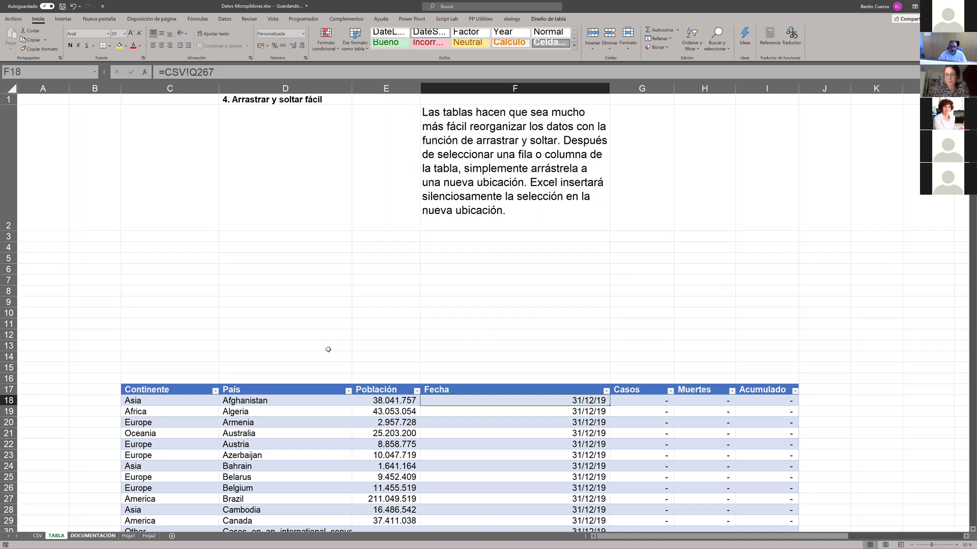
pyautogui.hotkey('ctrl', 'pagedown')
pyautogui.moveTo(244, 305); pyautogui.dragTo(229, 179)
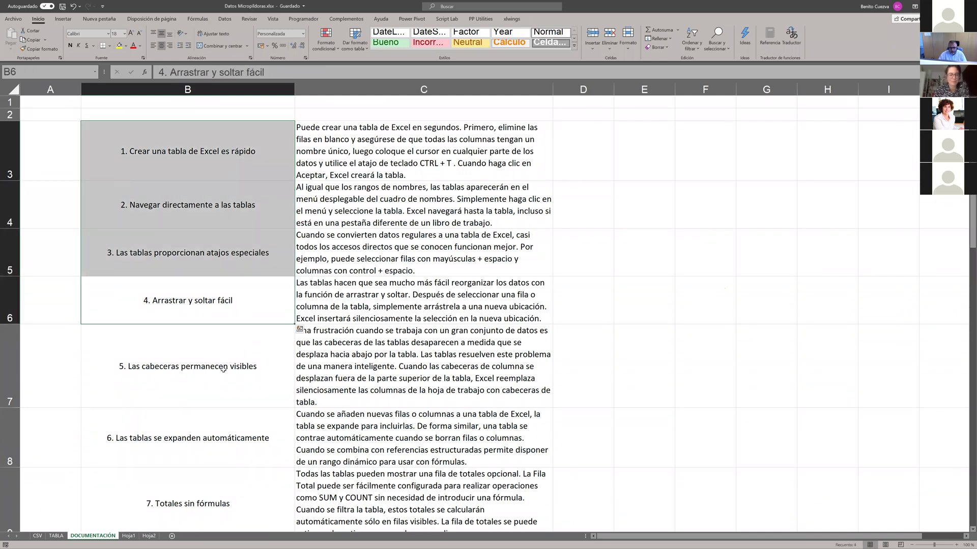
pyautogui.scroll(-1, 224, 370)
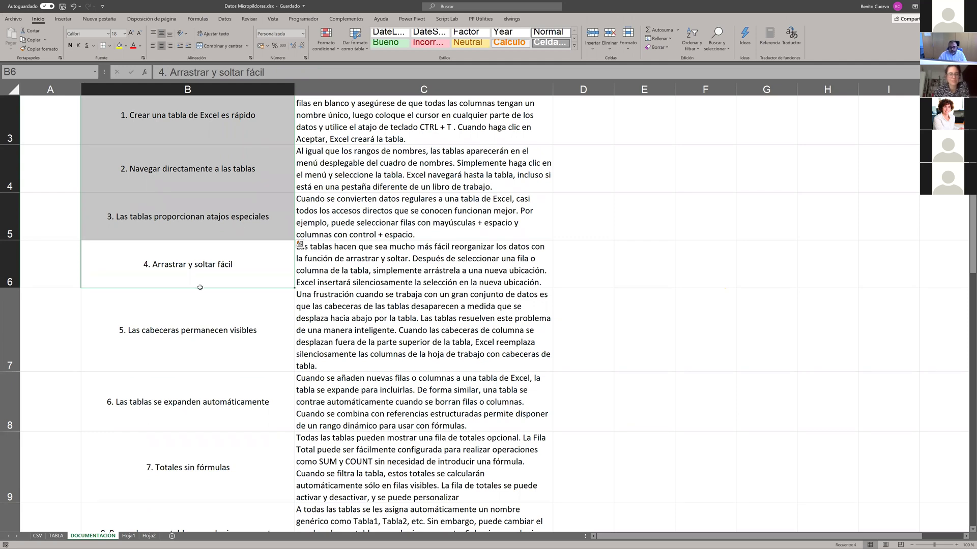
pyautogui.scroll(-1, 200, 287)
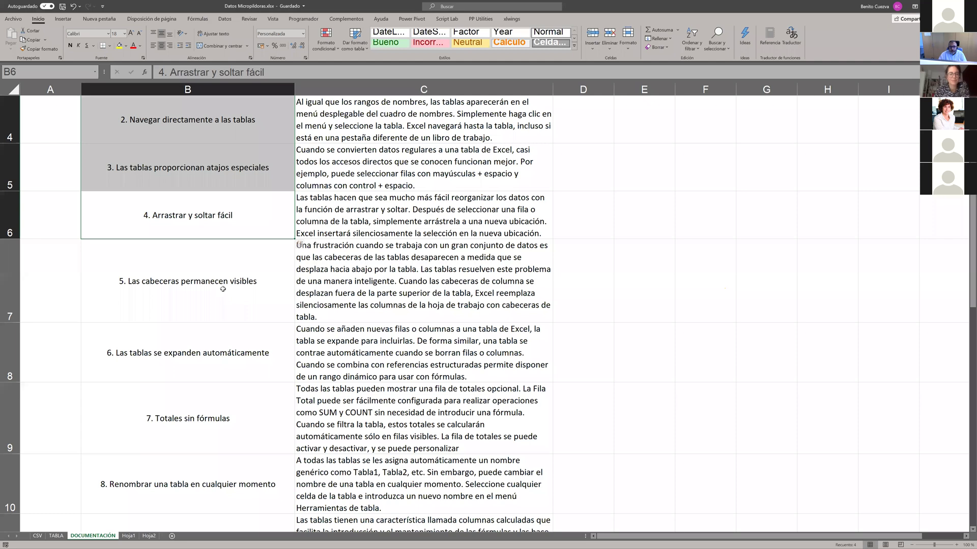
pyautogui.click(223, 289)
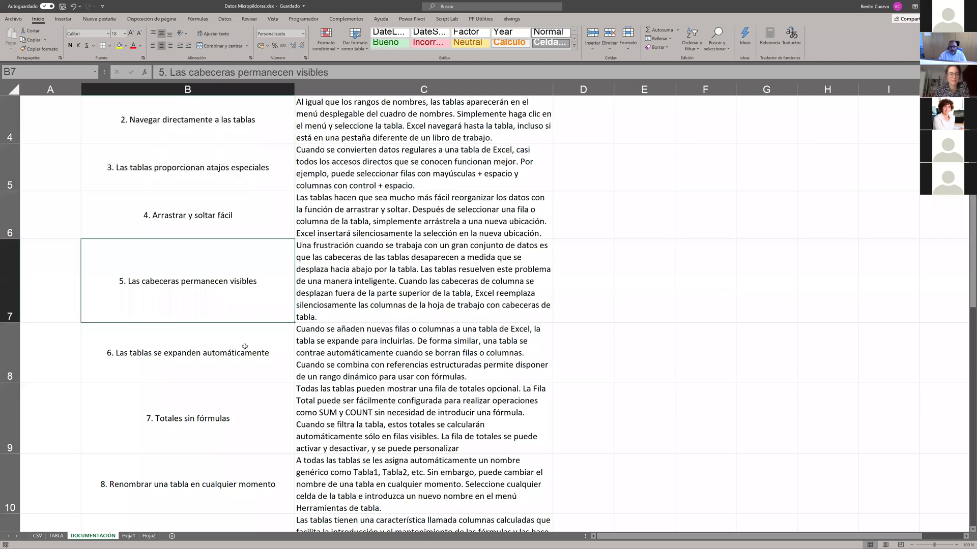
pyautogui.scroll(-7, 202, 414)
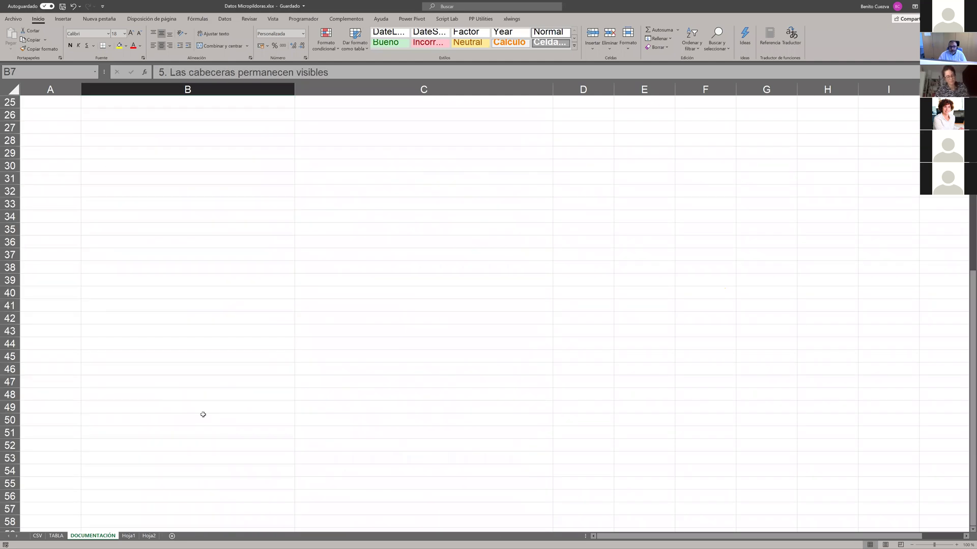
# Step: Look back over the tips on the DOCUMENTACIÓN sheet up to the first one, and return to the TABLA sheet
pyautogui.scroll(4, 203, 415)
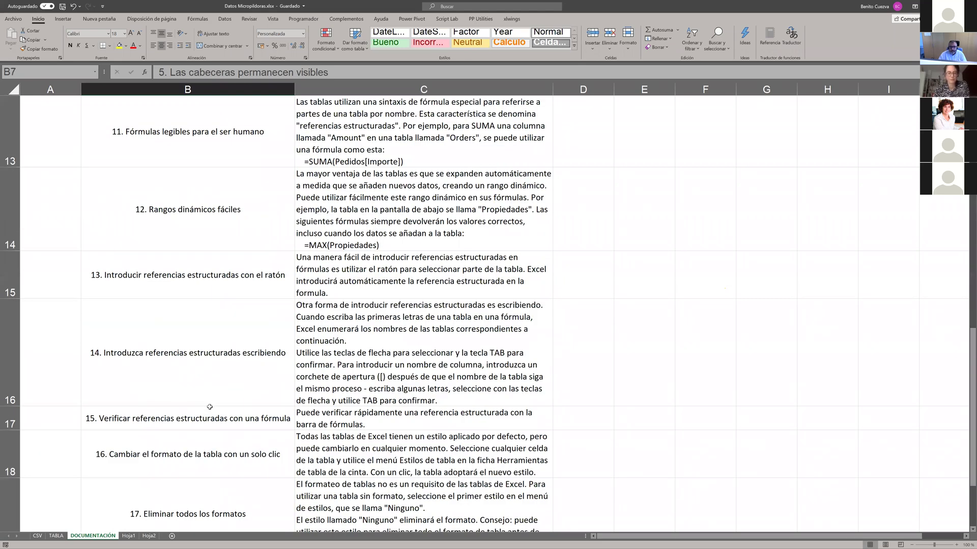
pyautogui.scroll(2, 210, 407)
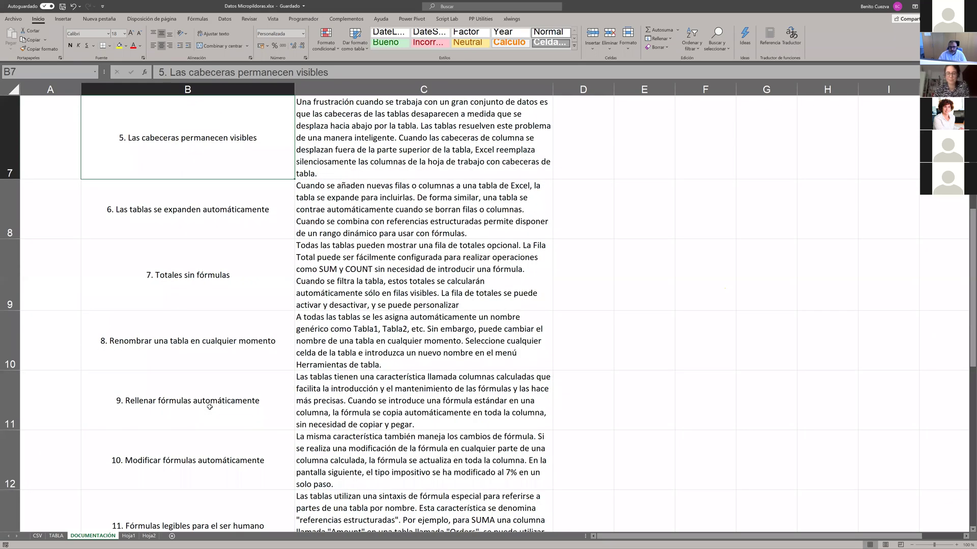
pyautogui.scroll(1, 248, 299)
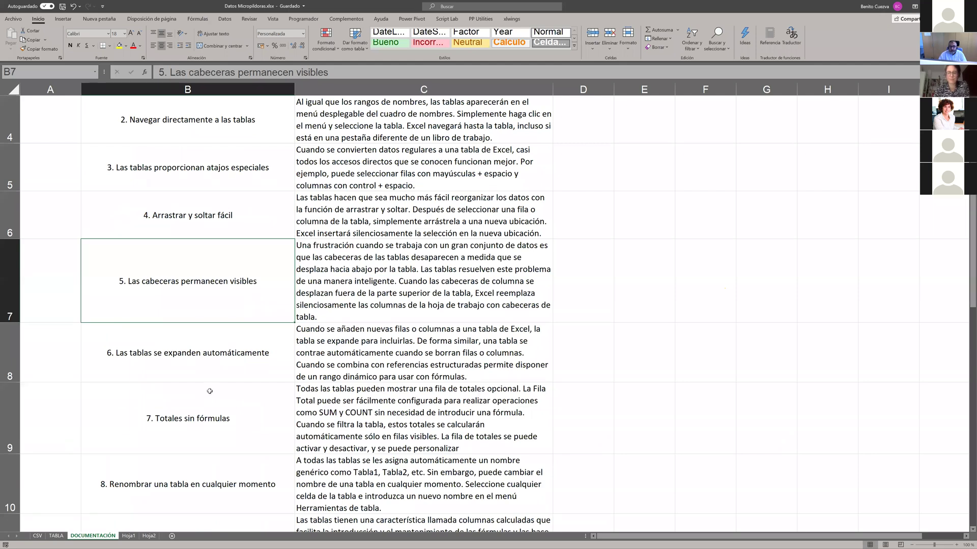
pyautogui.scroll(1, 133, 468)
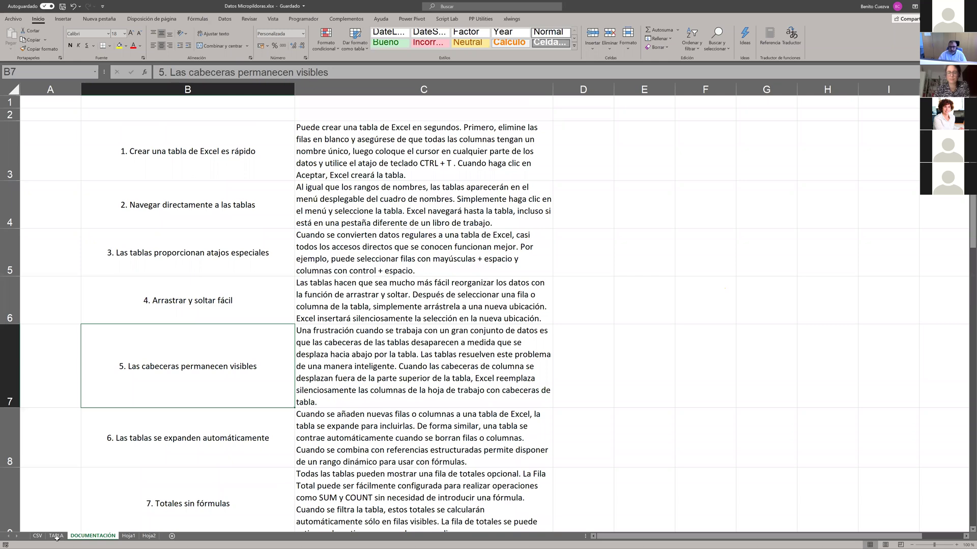
pyautogui.hotkey('ctrl', 'pageup')
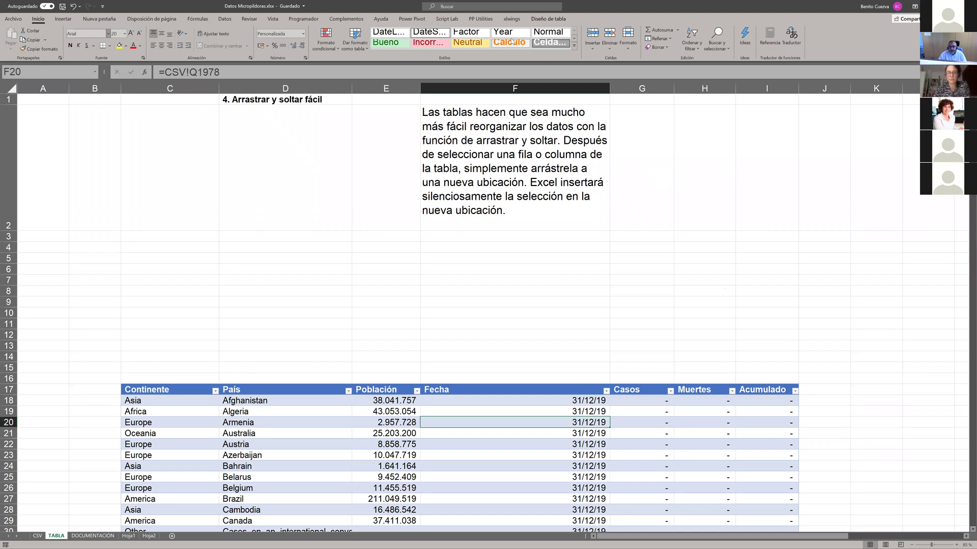
# Step: Insert a slicer for the table's País field and place it over columns J and K, above the table's header row
pyautogui.hotkey('alt', 'b')
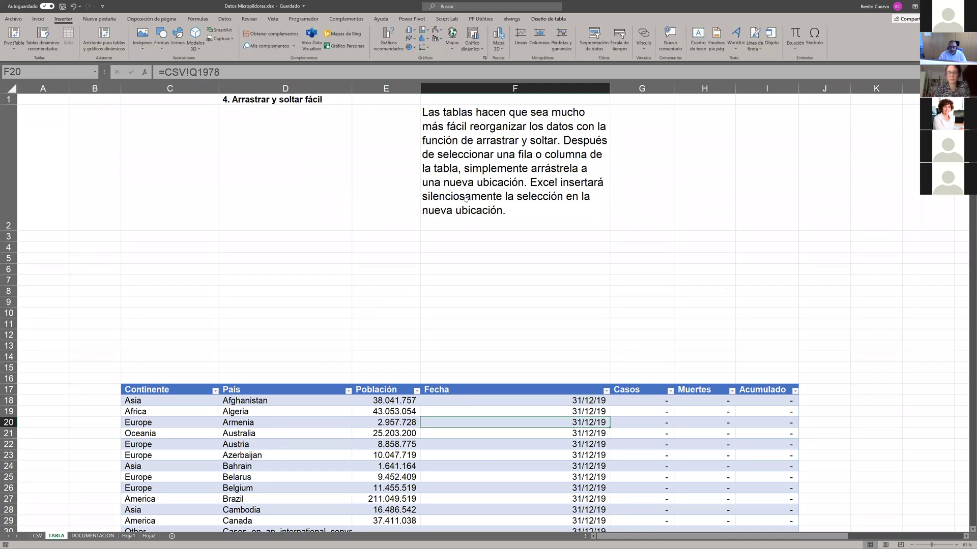
pyautogui.hotkey('alt', 'b')
pyautogui.press('s')
pyautogui.press('d')
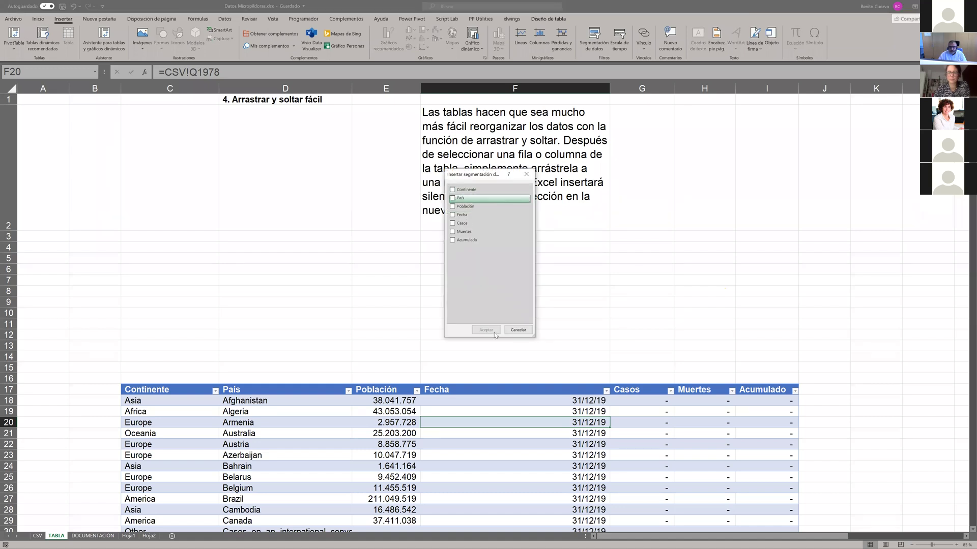
pyautogui.press('space')
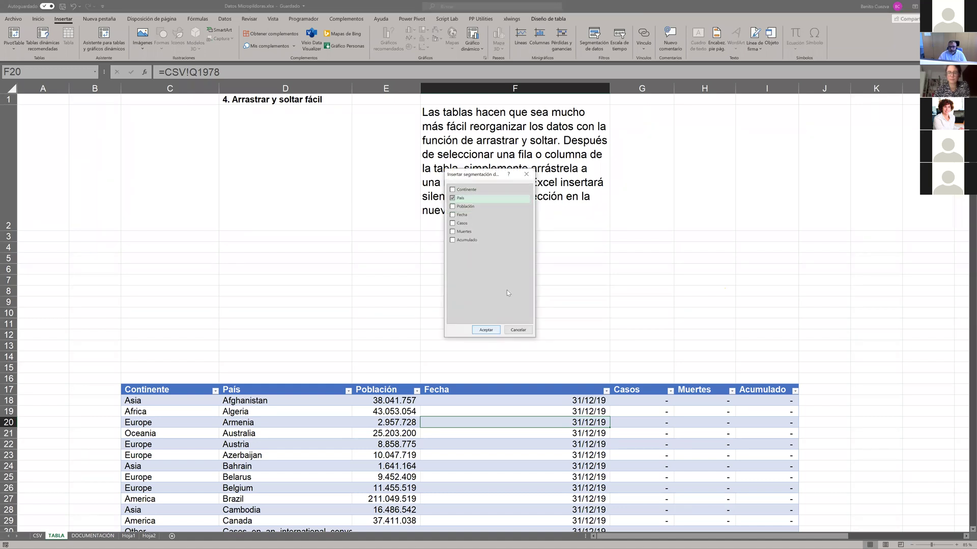
pyautogui.press('Return')
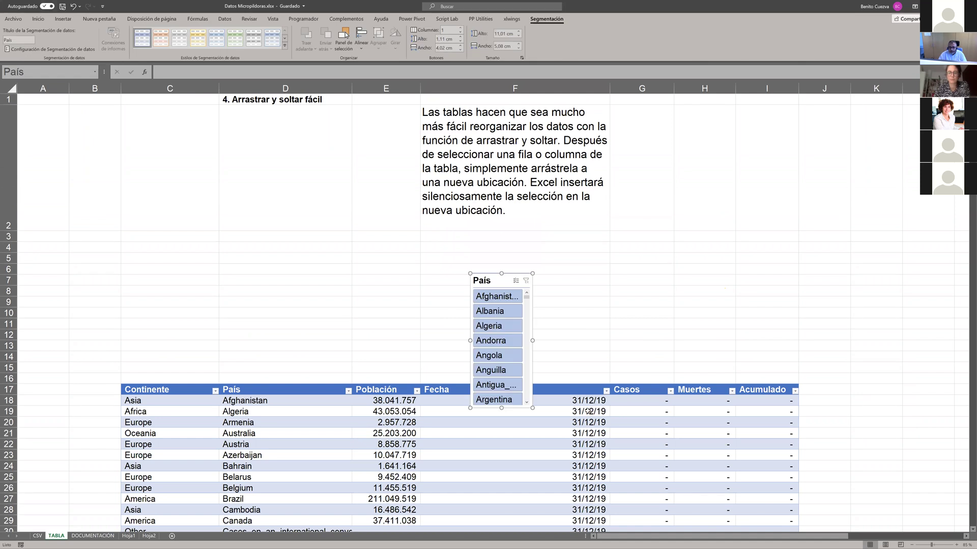
pyautogui.moveTo(496, 281); pyautogui.dragTo(842, 216)
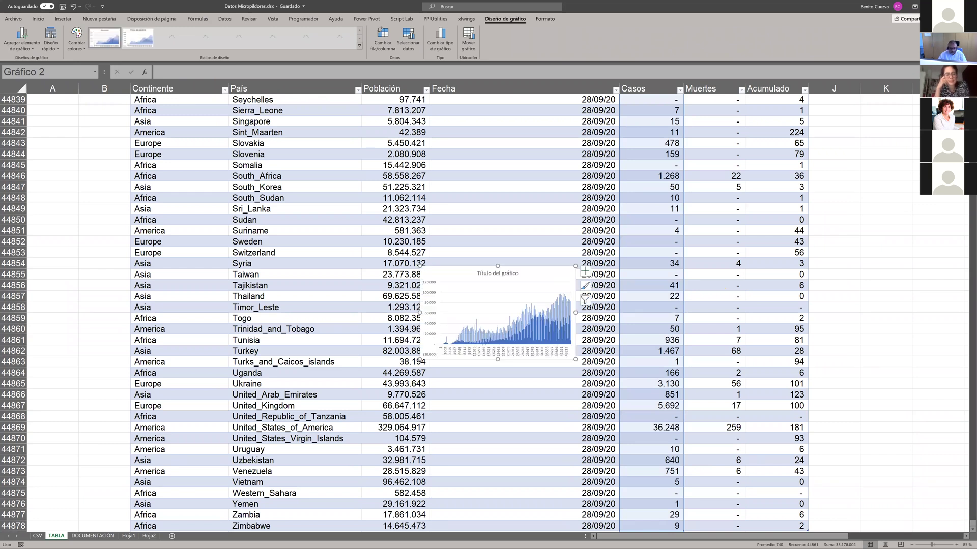
# Step: Move the Casos chart from the end of the table to cell E5 above the table
pyautogui.press('Delete')
pyautogui.scroll(10, 367, 264)
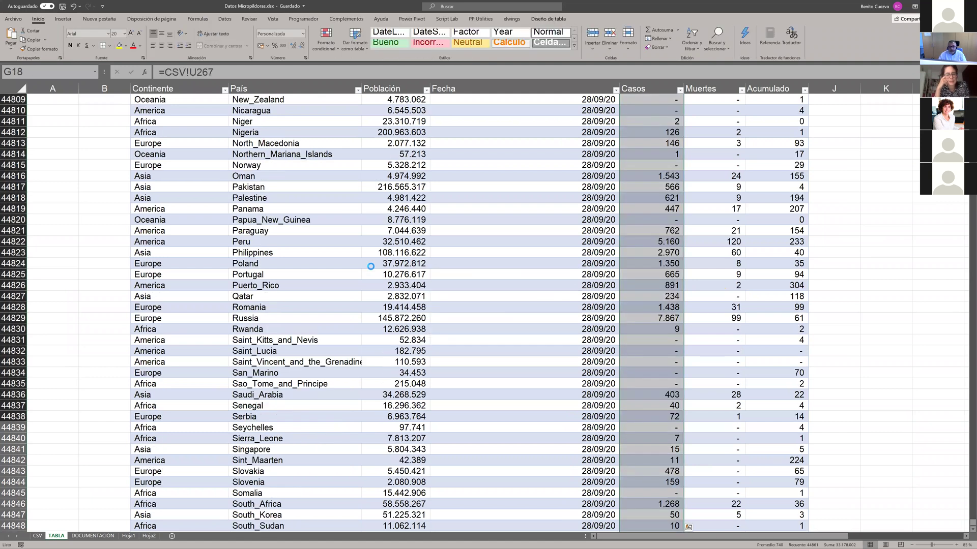
pyautogui.hotkey('ctrl', 'Home')
pyautogui.click(372, 263)
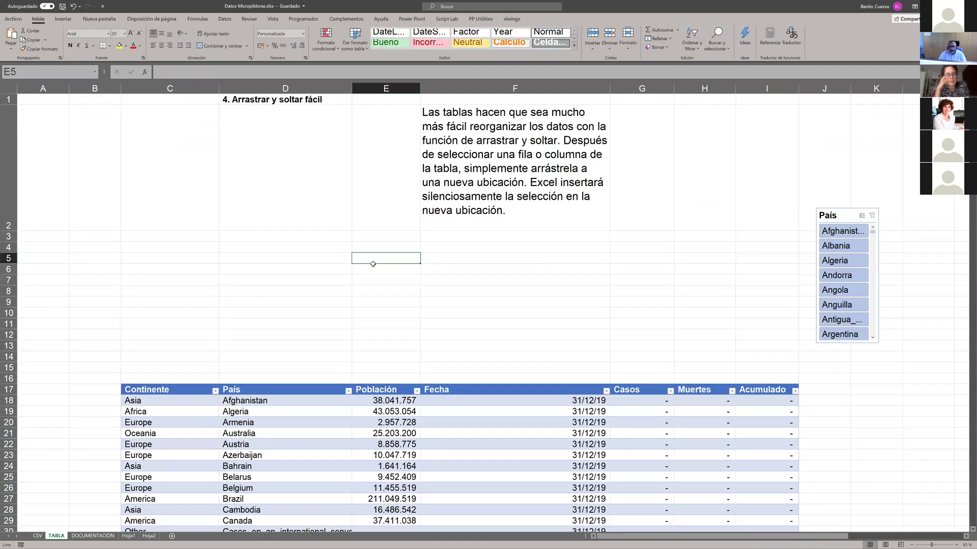
pyautogui.hotkey('ctrl', 'v')
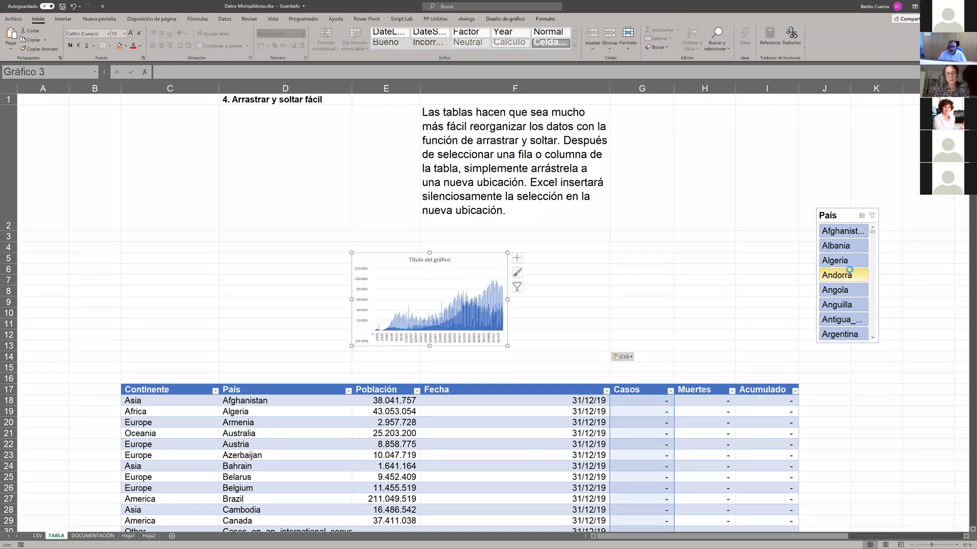
# Step: Filter the table and chart by one country after another with the País slicer, ending with Anguilla and Angola
pyautogui.click(849, 320)
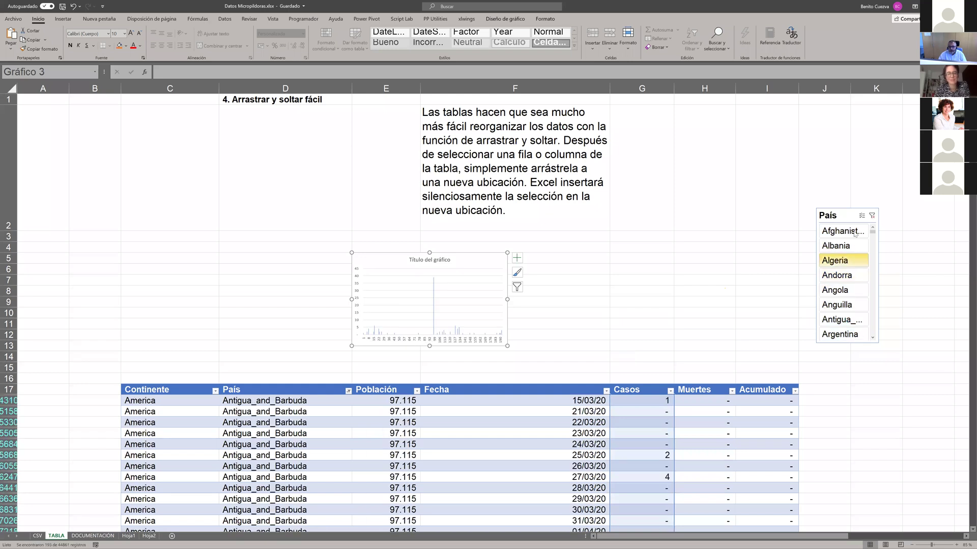
pyautogui.click(855, 233)
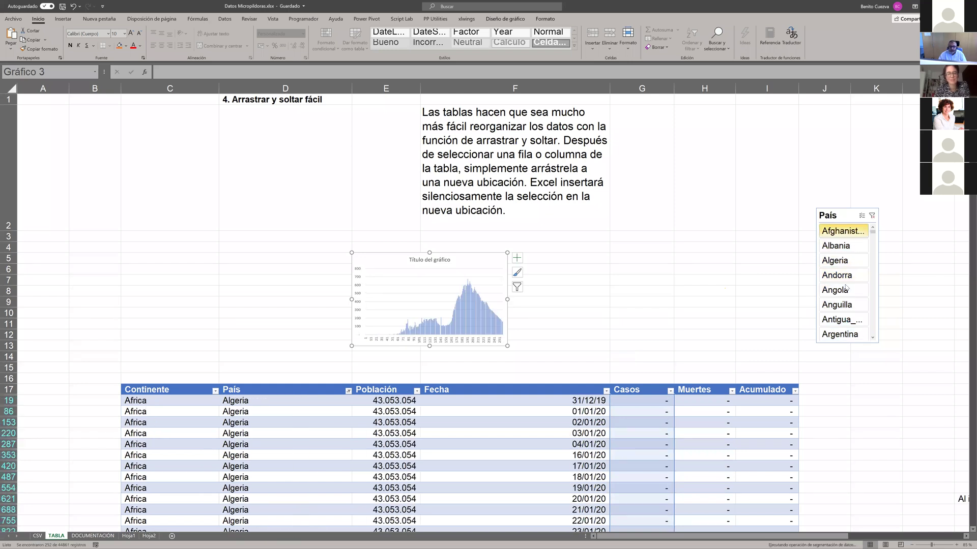
pyautogui.click(844, 321)
pyautogui.click(841, 309)
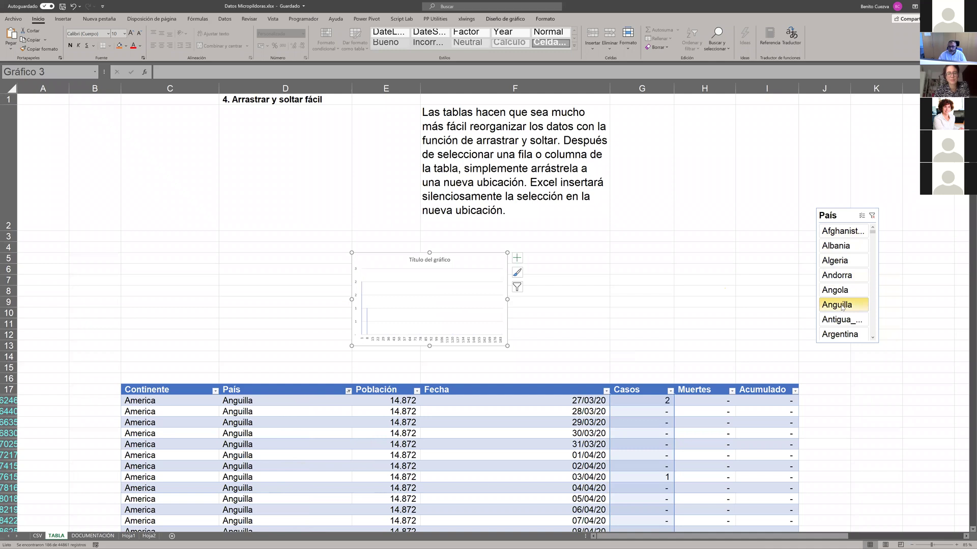
pyautogui.click(853, 294)
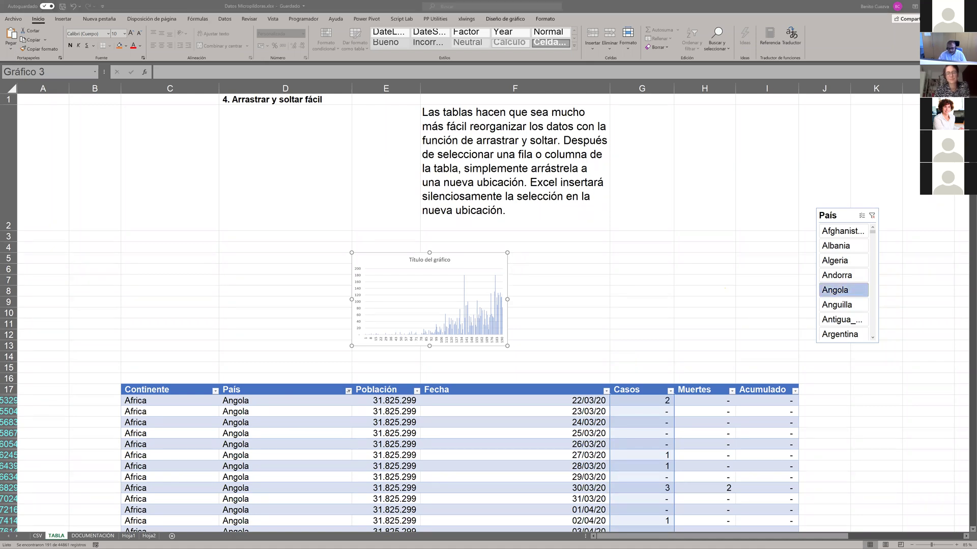
pyautogui.press('super')
pyautogui.press('super')
pyautogui.press('super')
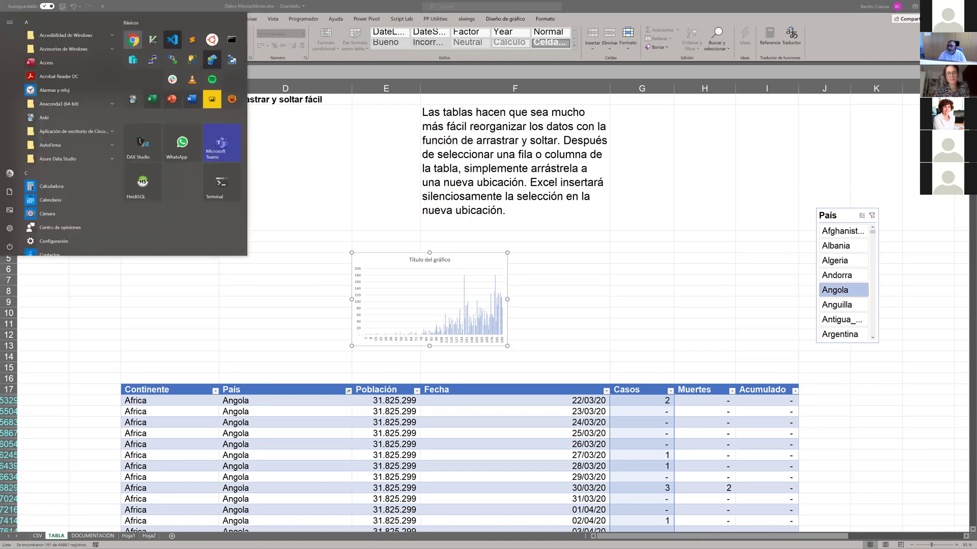
pyautogui.press('super')
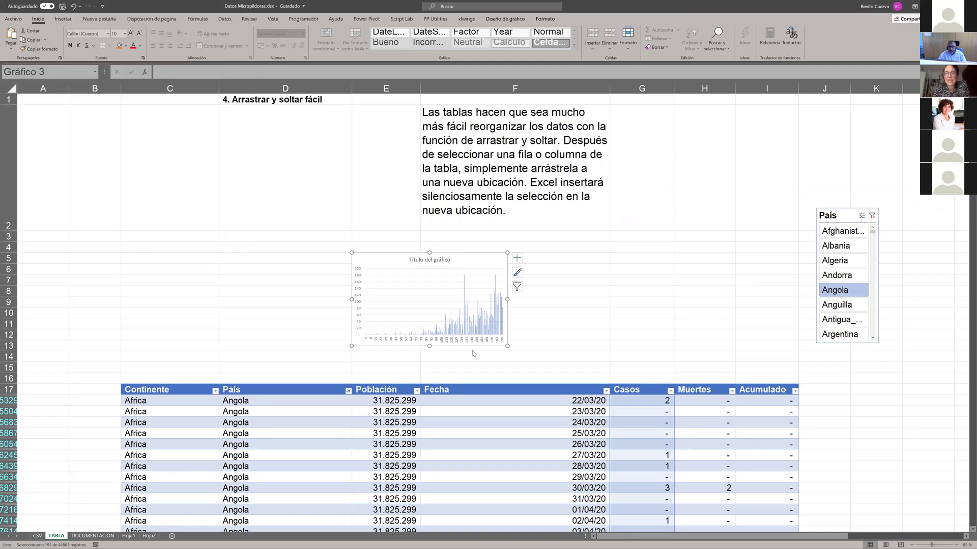
pyautogui.hotkey('alt', 'Tab')
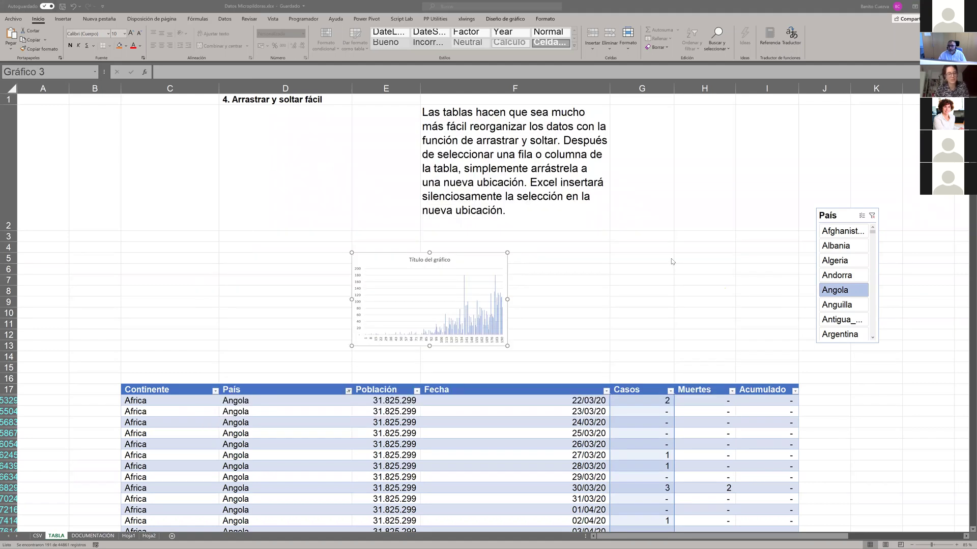
pyautogui.press('super')
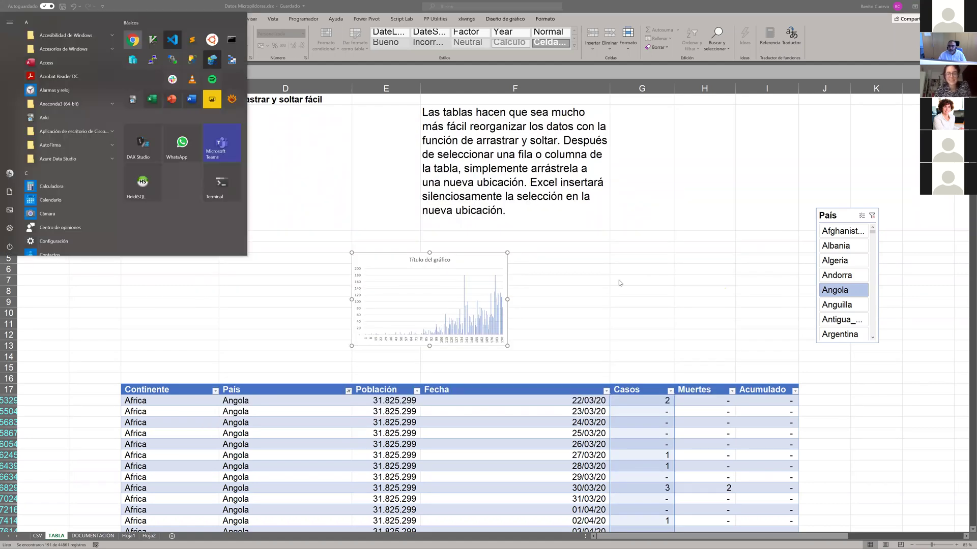
pyautogui.press('Escape')
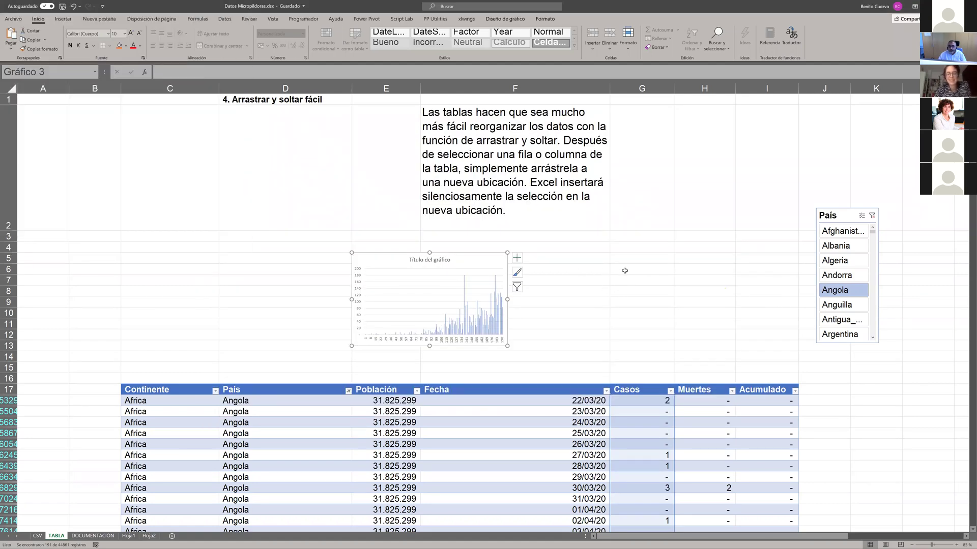
pyautogui.moveTo(630, 248); pyautogui.dragTo(655, 316)
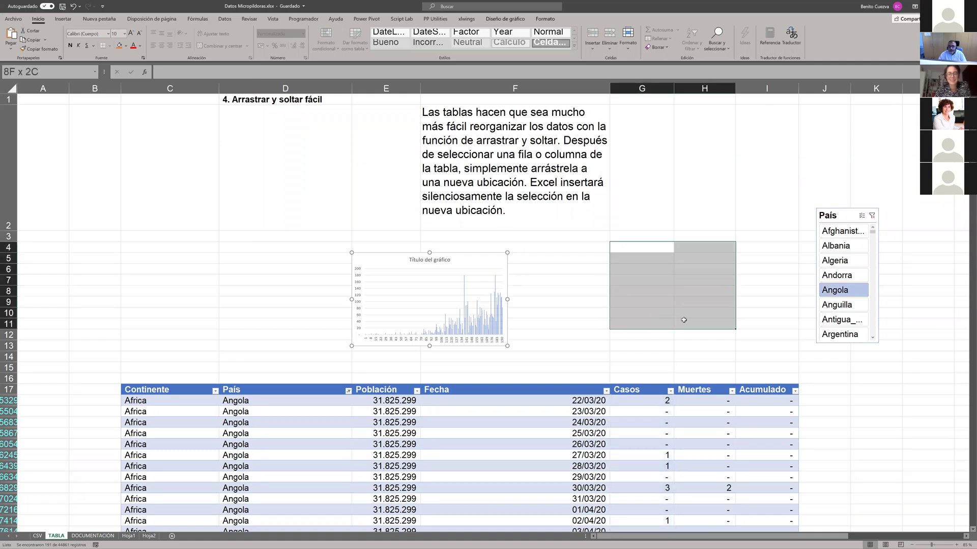
pyautogui.click(646, 257)
pyautogui.moveTo(642, 236); pyautogui.dragTo(656, 275)
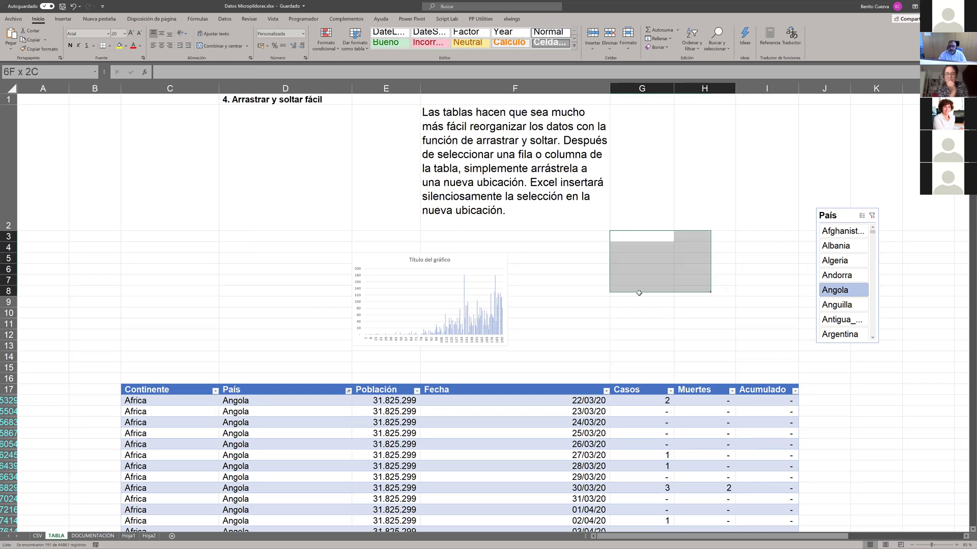
pyautogui.click(639, 293)
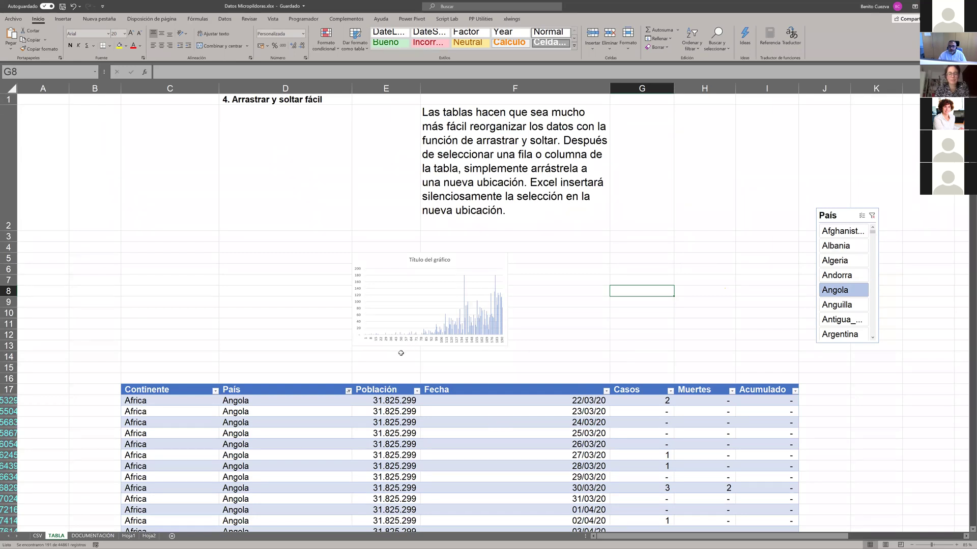
# Step: Clear the País slicer's filter to include all countries in the table and chart
pyautogui.scroll(-1, 394, 356)
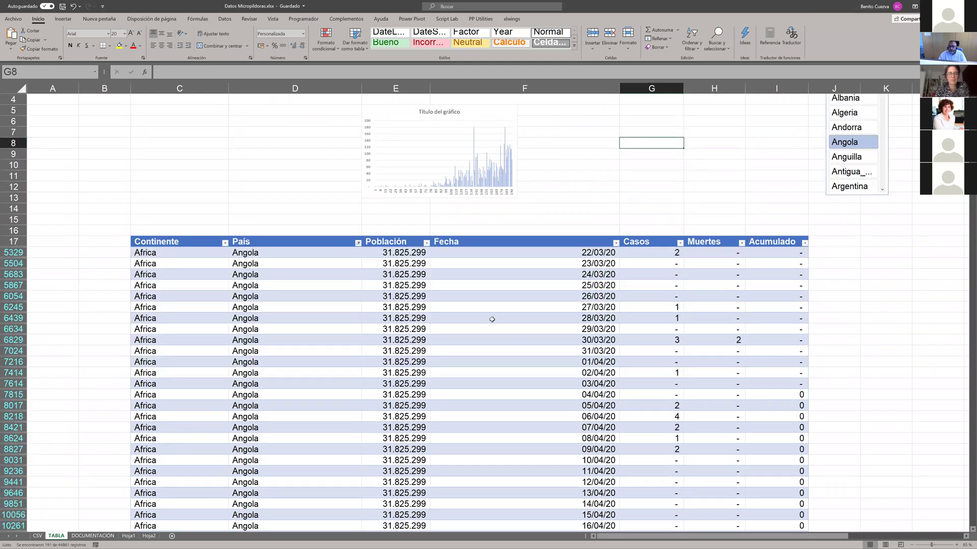
pyautogui.scroll(1, 891, 151)
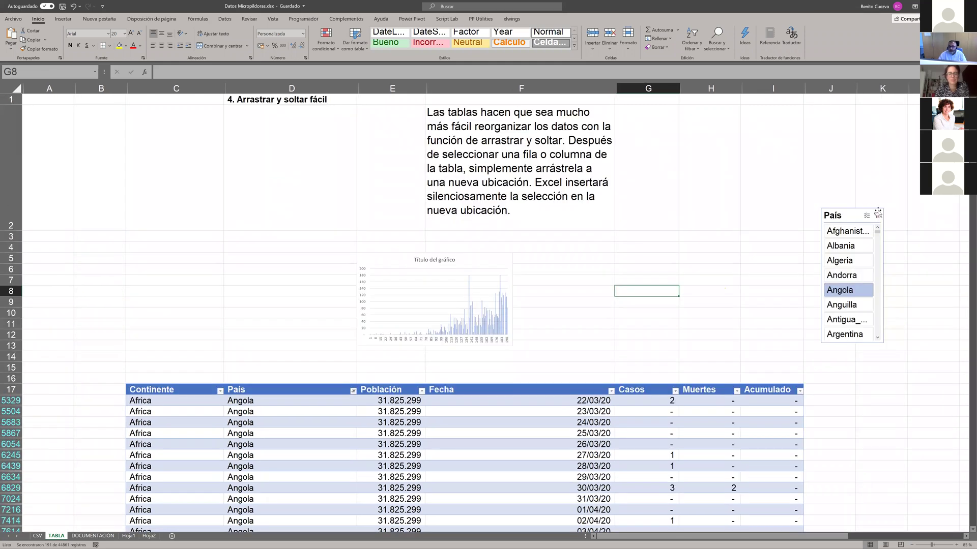
pyautogui.click(877, 217)
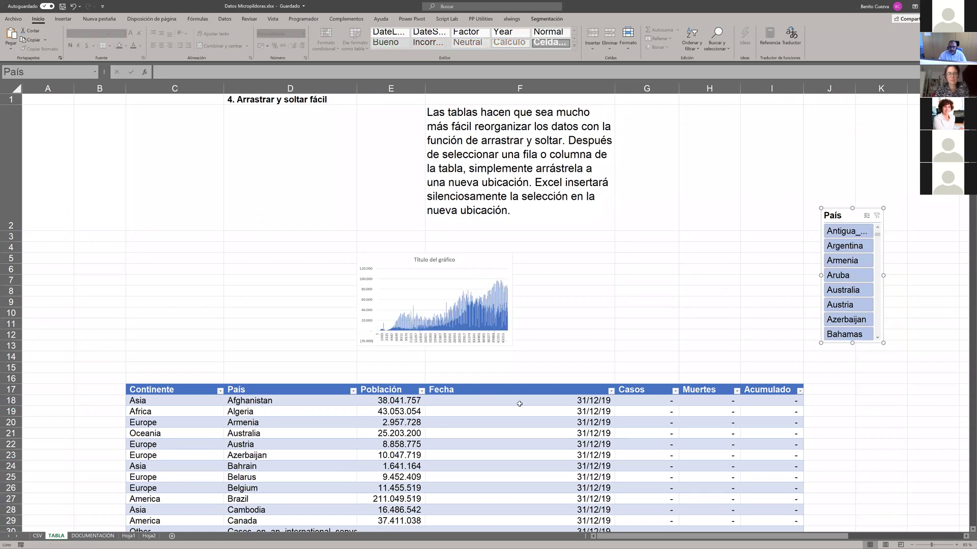
# Step: Move the whole Fecha column to the table's last position, after Acumulado, and deselect it
pyautogui.click(473, 388)
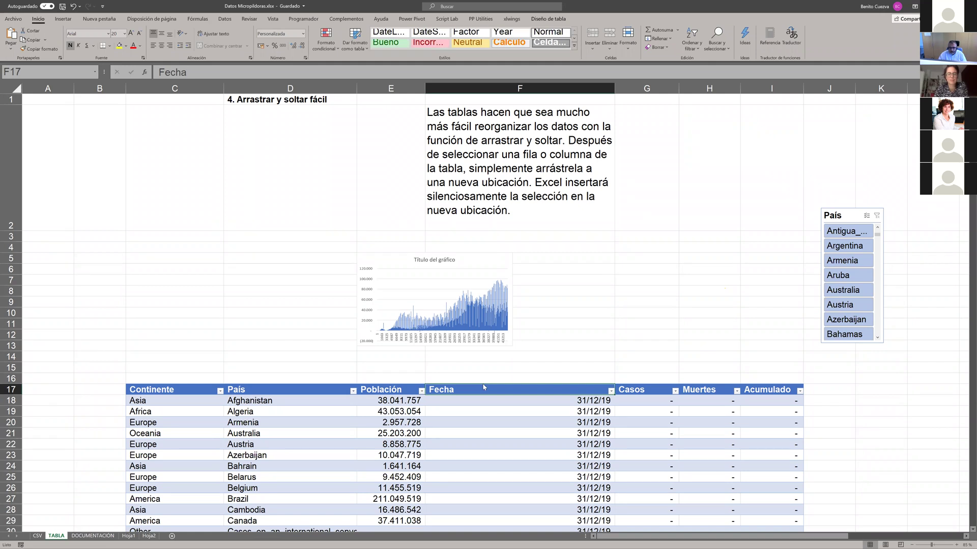
pyautogui.click(594, 394)
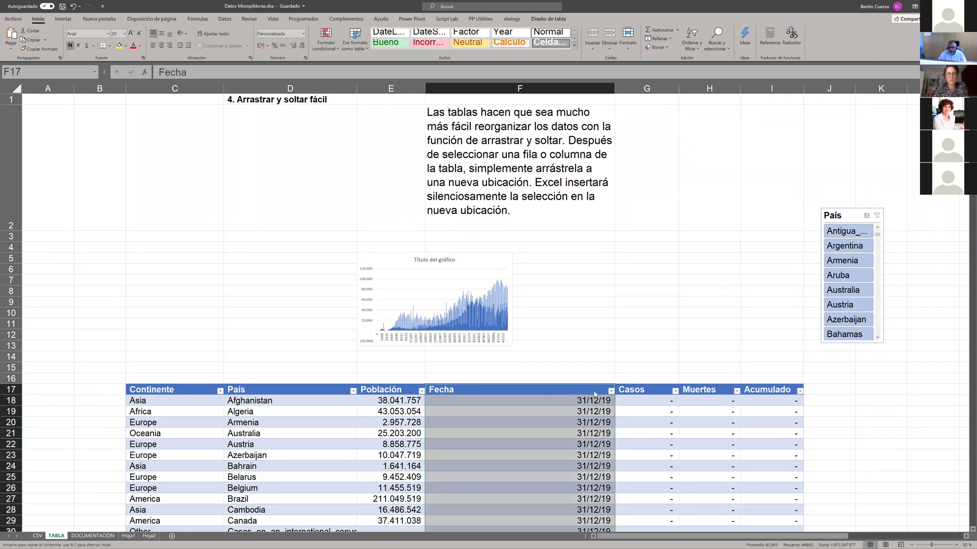
pyautogui.moveTo(594, 394); pyautogui.dragTo(608, 377)
pyautogui.moveTo(744, 380); pyautogui.dragTo(797, 391)
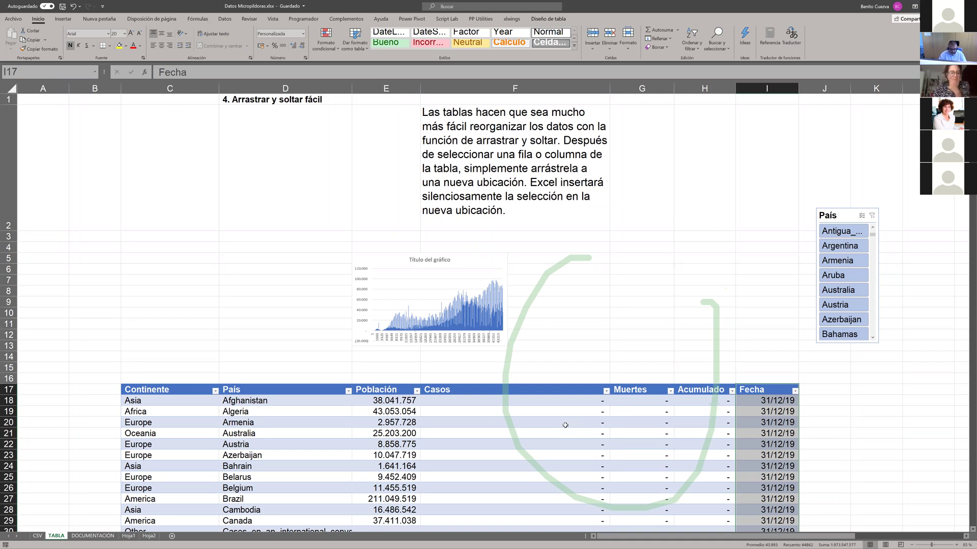
pyautogui.hotkey('ctrl', 'q')
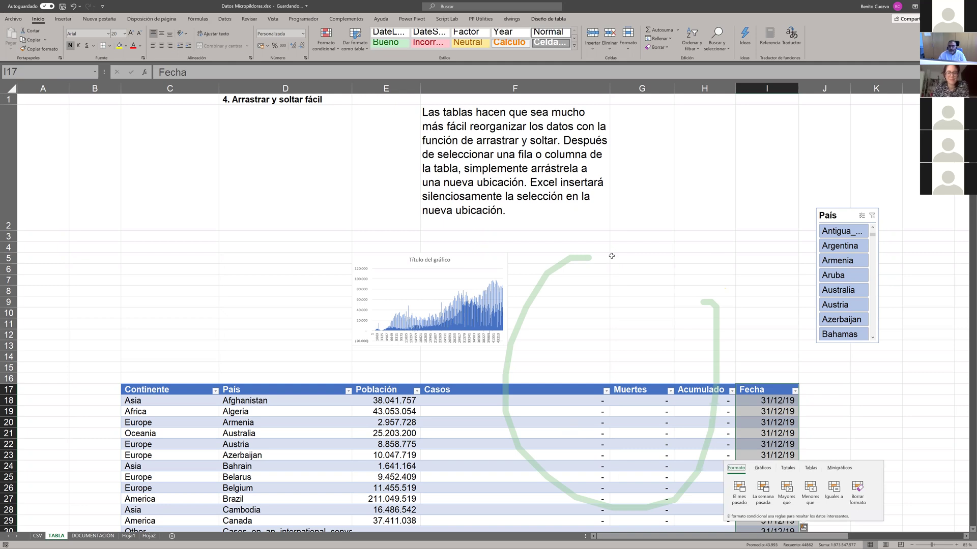
pyautogui.click(692, 257)
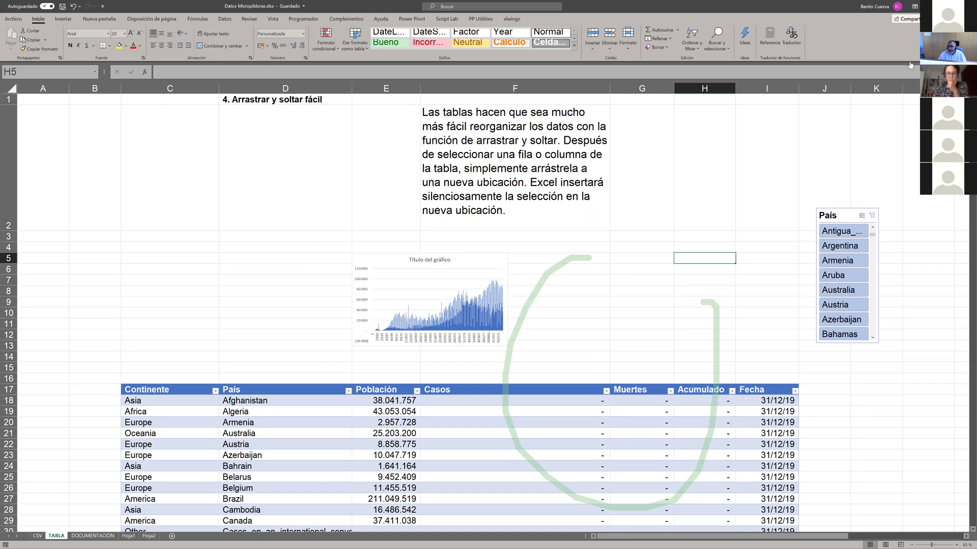
# Step: Switch to Windows Settings and set the mouse pointer size to about the middle of its range
pyautogui.hotkey('alt', 'Tab')
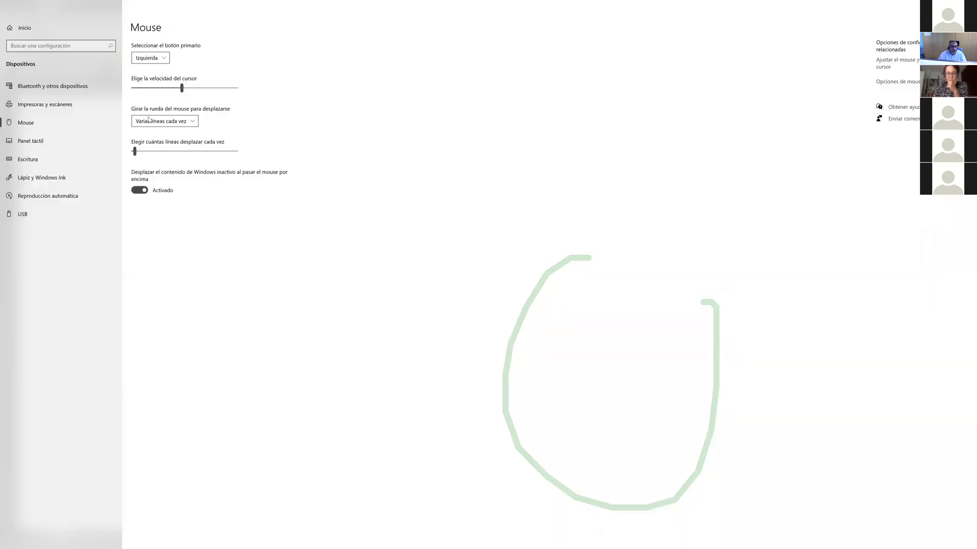
pyautogui.click(197, 110)
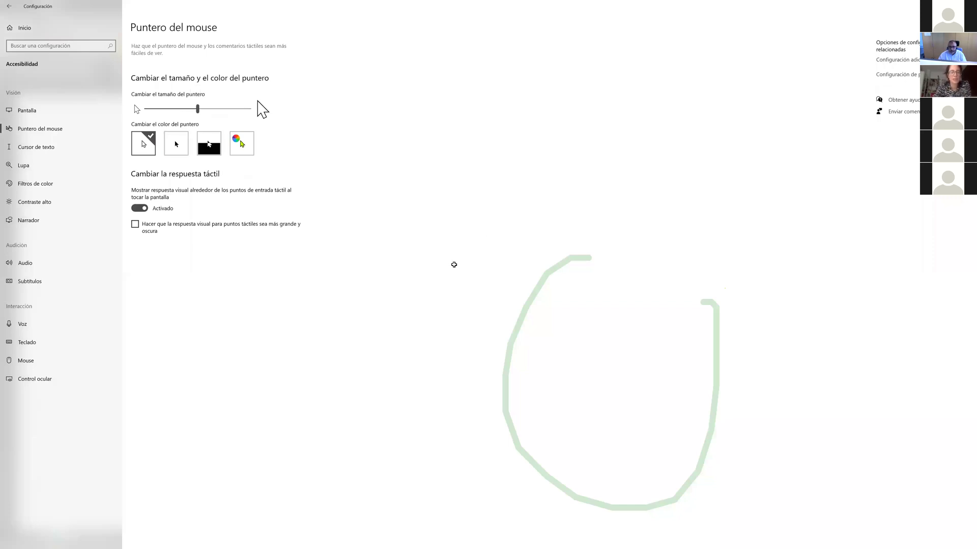
# Step: Return from Windows Settings to the Excel workbook, and switch to the PowerPoint slide show to present the Excel Clásico diagram
pyautogui.hotkey('alt', 'Tab')
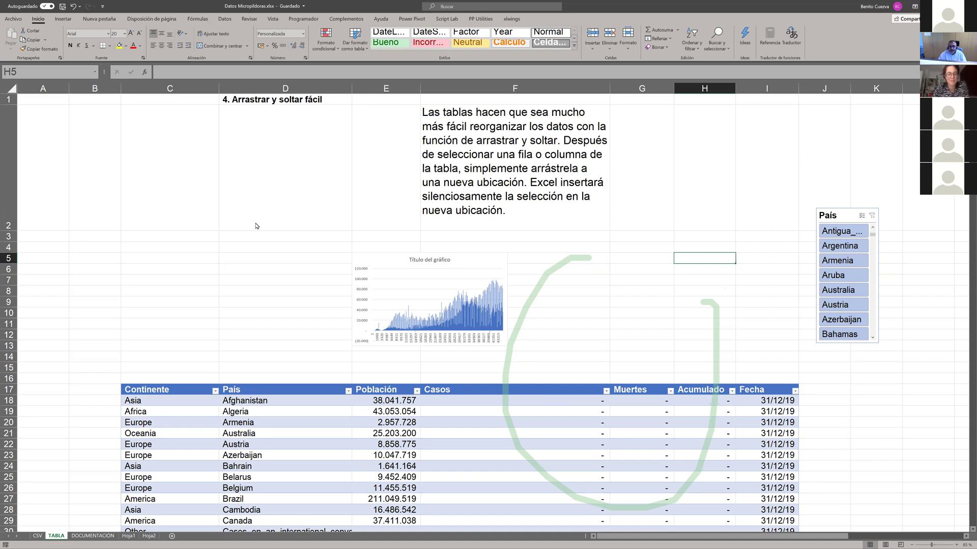
pyautogui.hotkey('alt', 'Tab')
pyautogui.hotkey('alt', 'Tab')
pyautogui.hotkey('alt', 'Tab')
pyautogui.hotkey('alt', 'Tab')
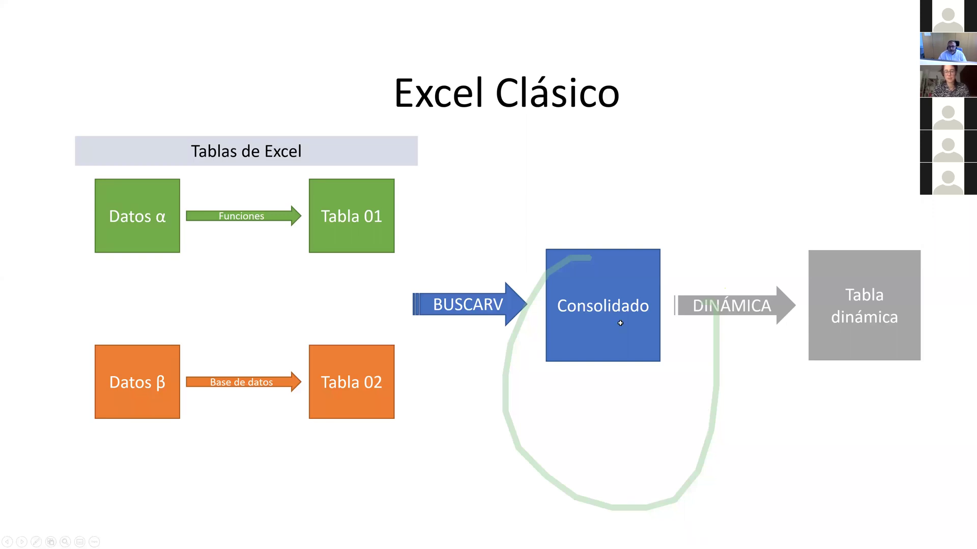
# Step: Switch back to the Excel workbook and select the table's Muertes header, an empty cell outside the table, and the Muertes header again
pyautogui.hotkey('alt', 'Tab')
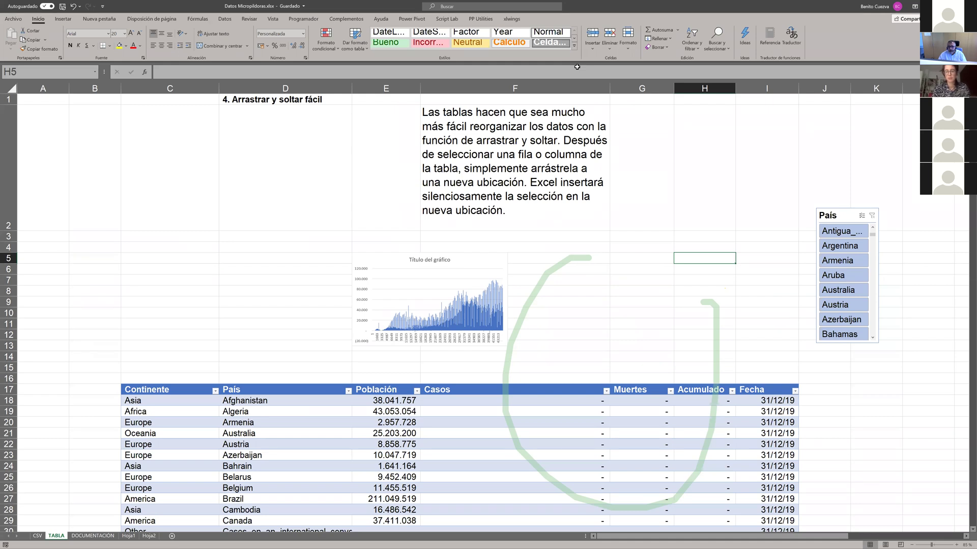
pyautogui.click(639, 388)
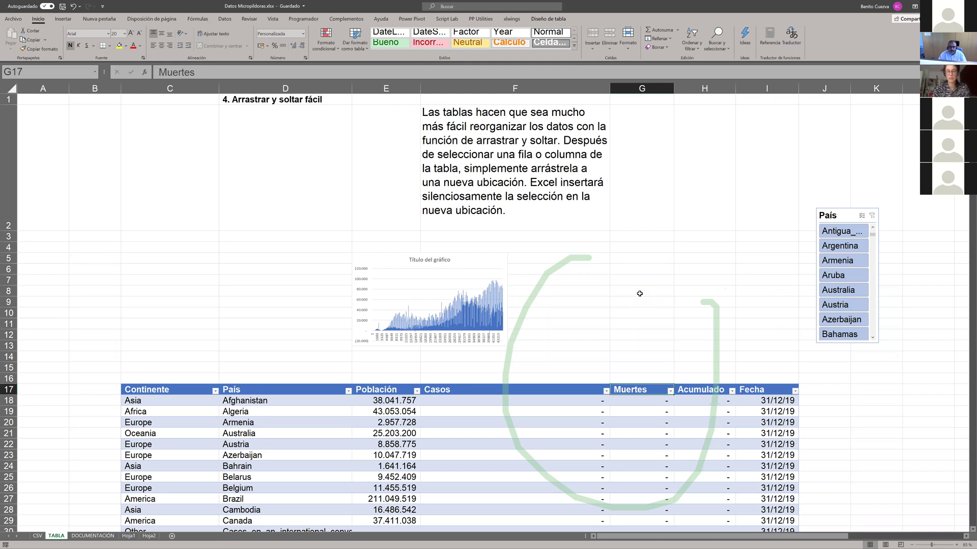
pyautogui.click(208, 317)
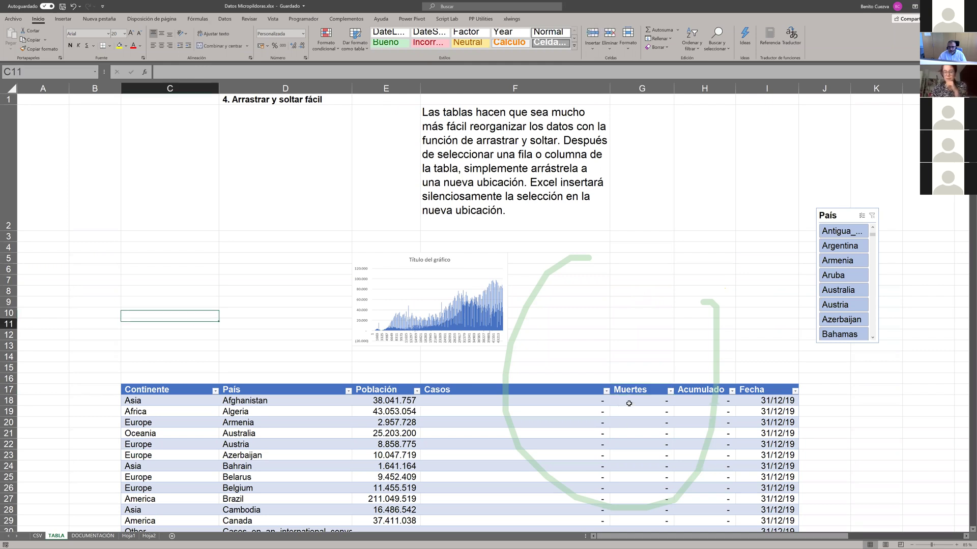
pyautogui.click(639, 388)
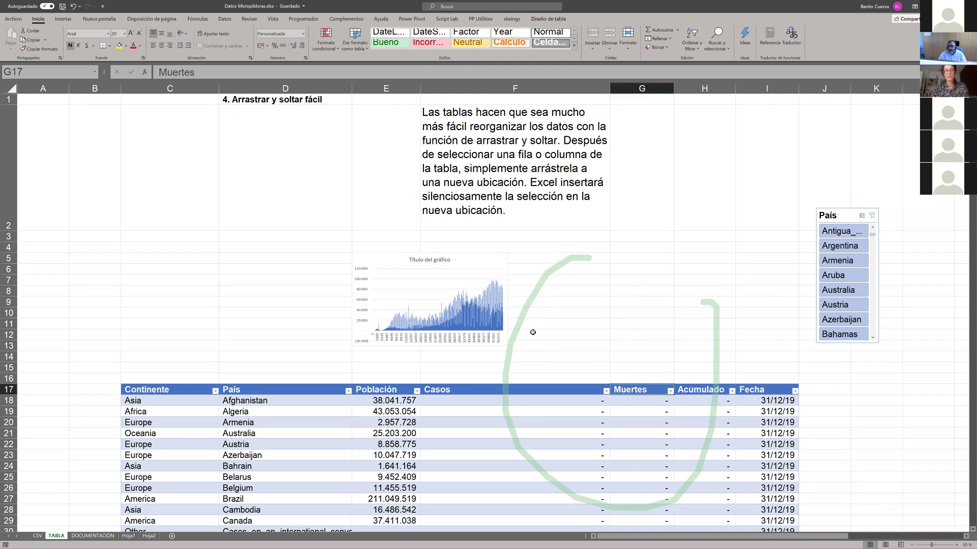